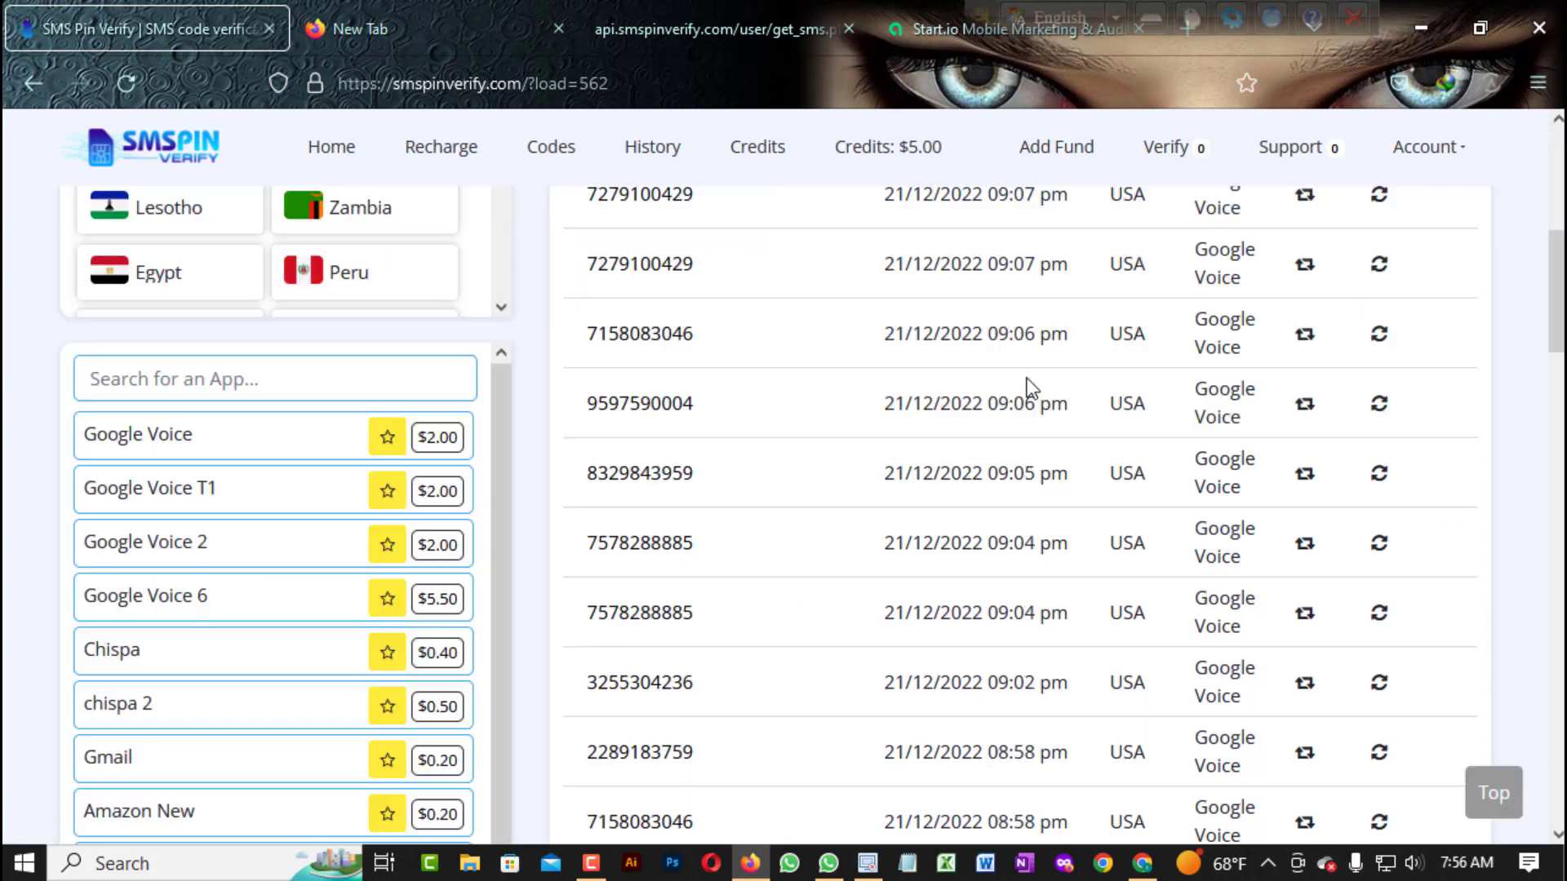
# Check the refund entries on the Verify status page and return to the Your Numbers list.
pyautogui.scroll(5, 1118, 180)
pyautogui.click(1173, 155)
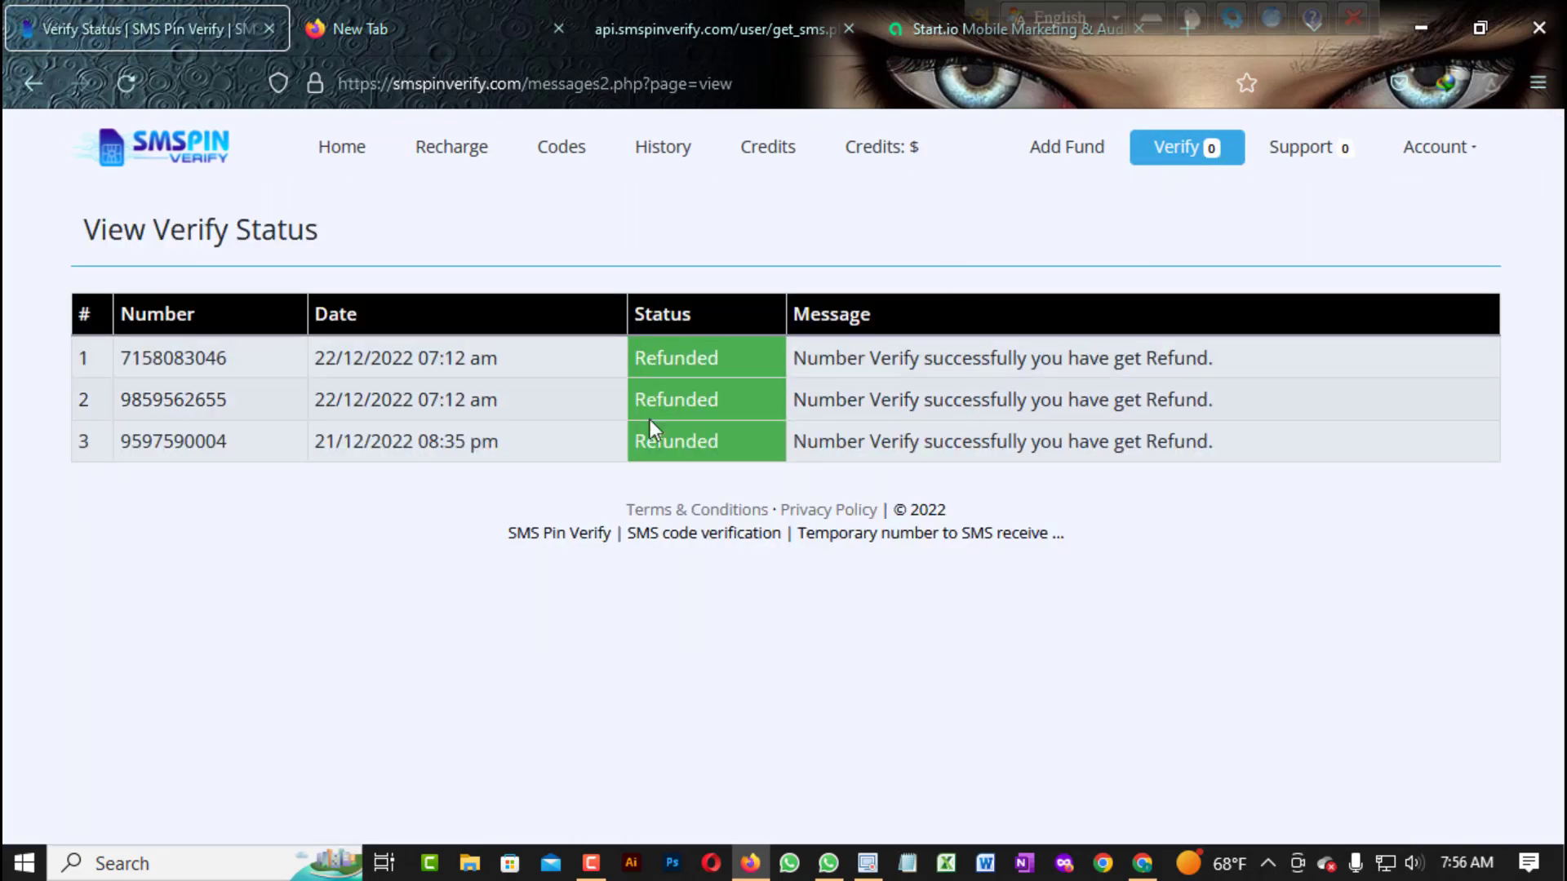
pyautogui.click(887, 157)
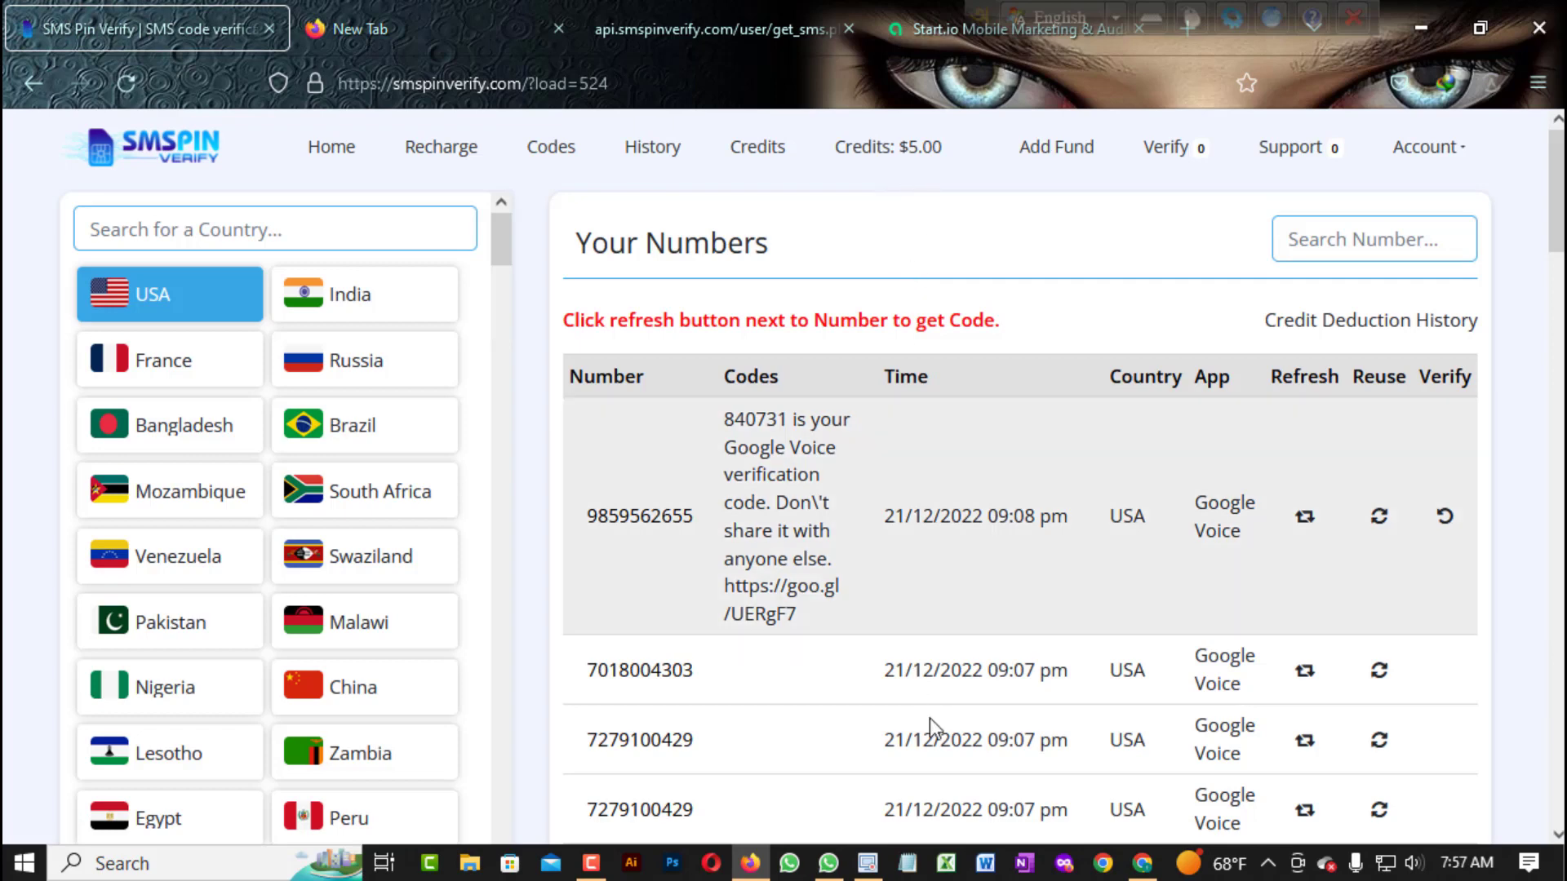
pyautogui.scroll(-5, 939, 718)
pyautogui.scroll(5, 951, 693)
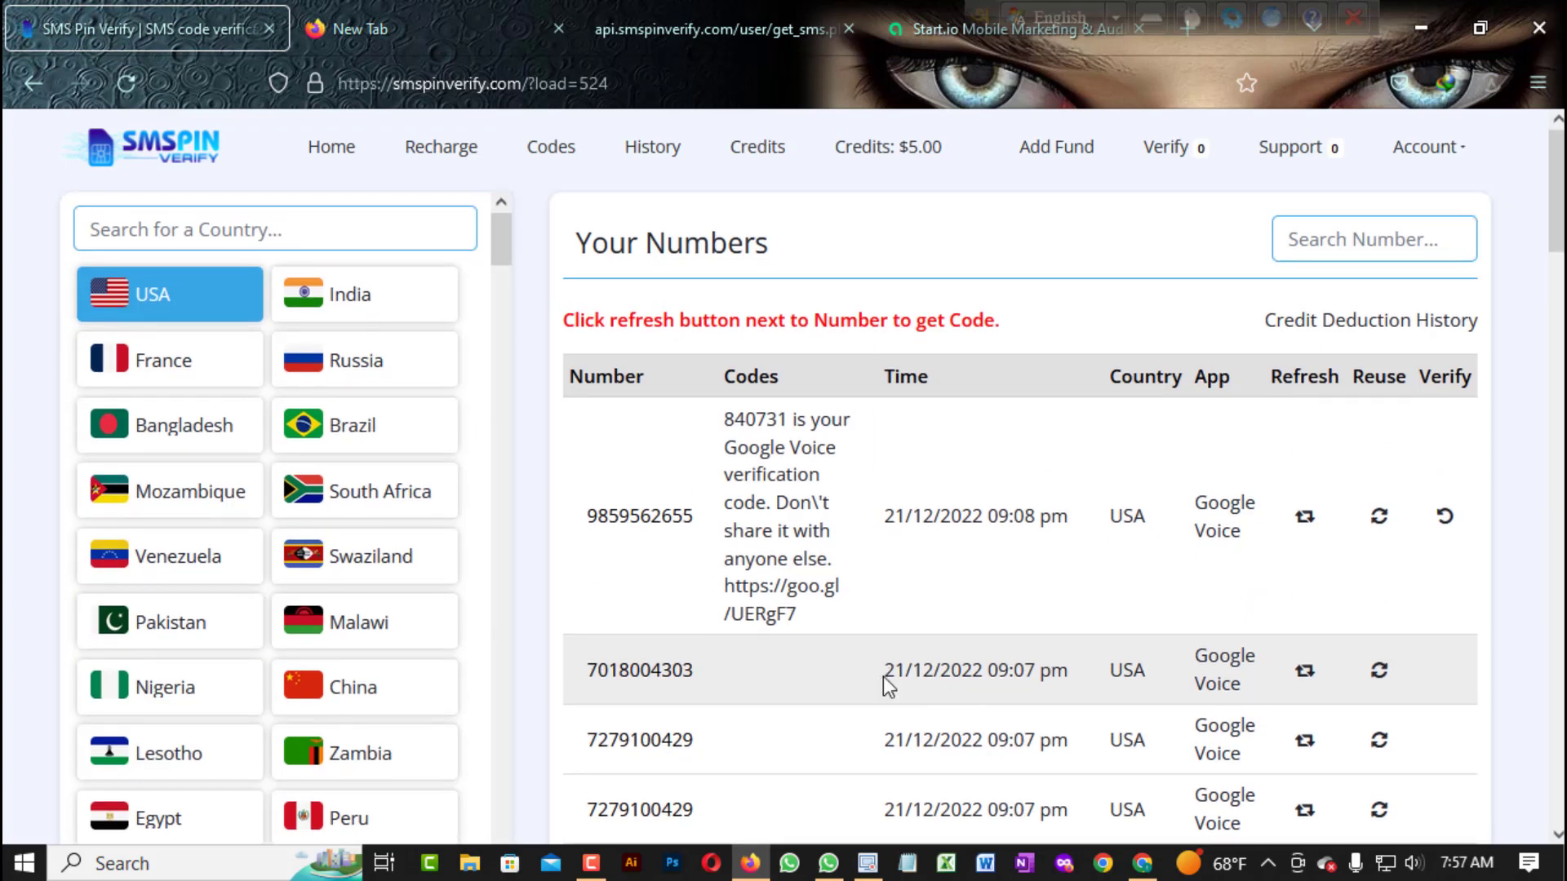
pyautogui.scroll(-2, 886, 663)
# Switch to WhatsApp, read the archived business-account chat with the credit complaint, and return to the SMS Pin Verify site.
pyautogui.click(829, 863)
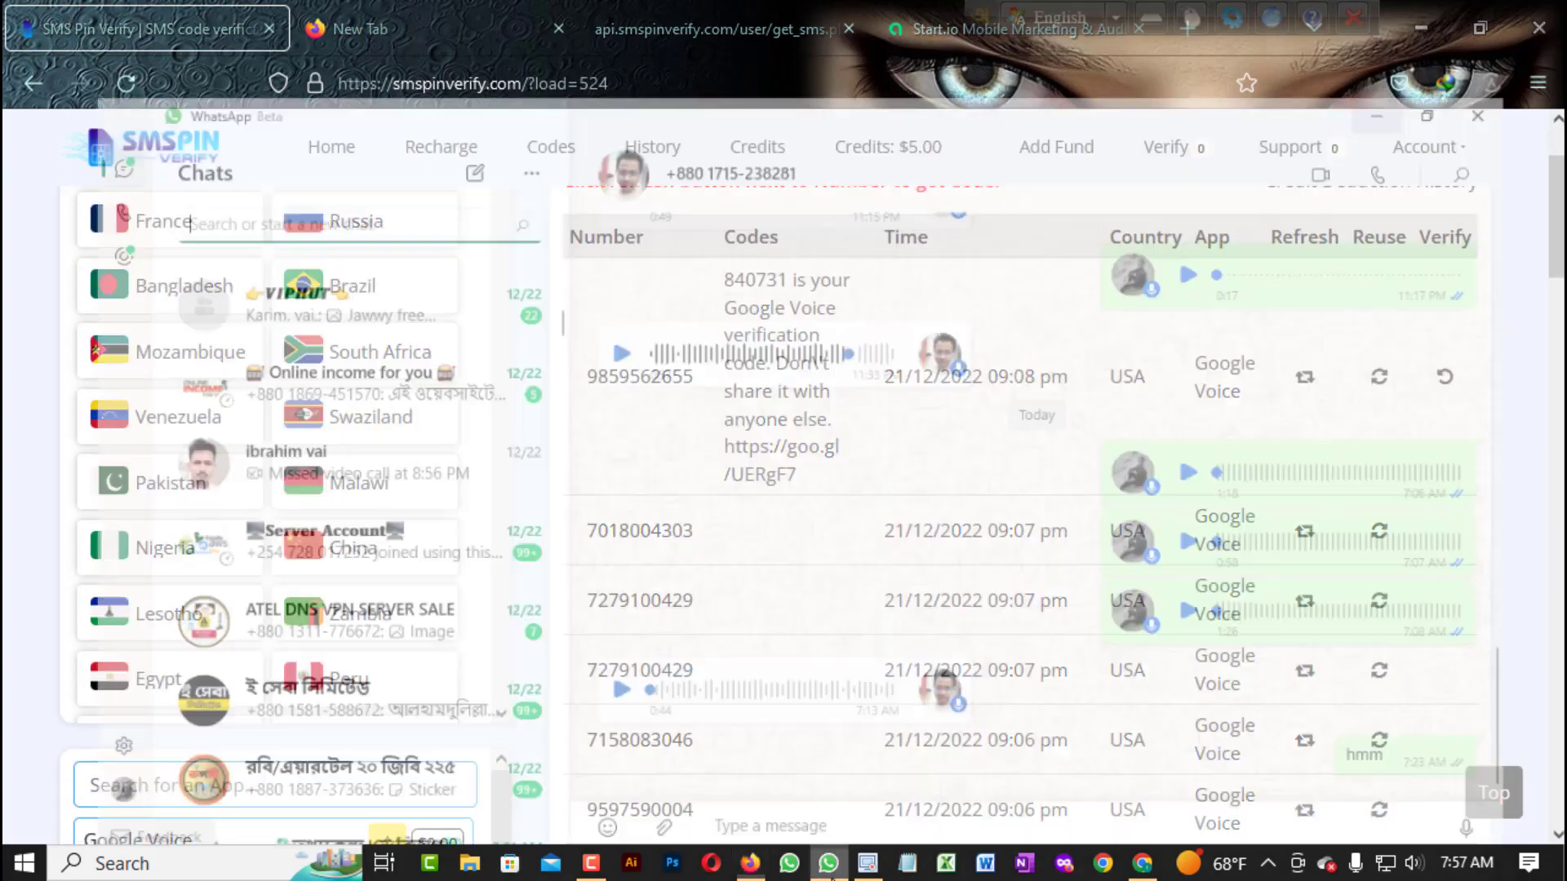
pyautogui.scroll(15, 316, 311)
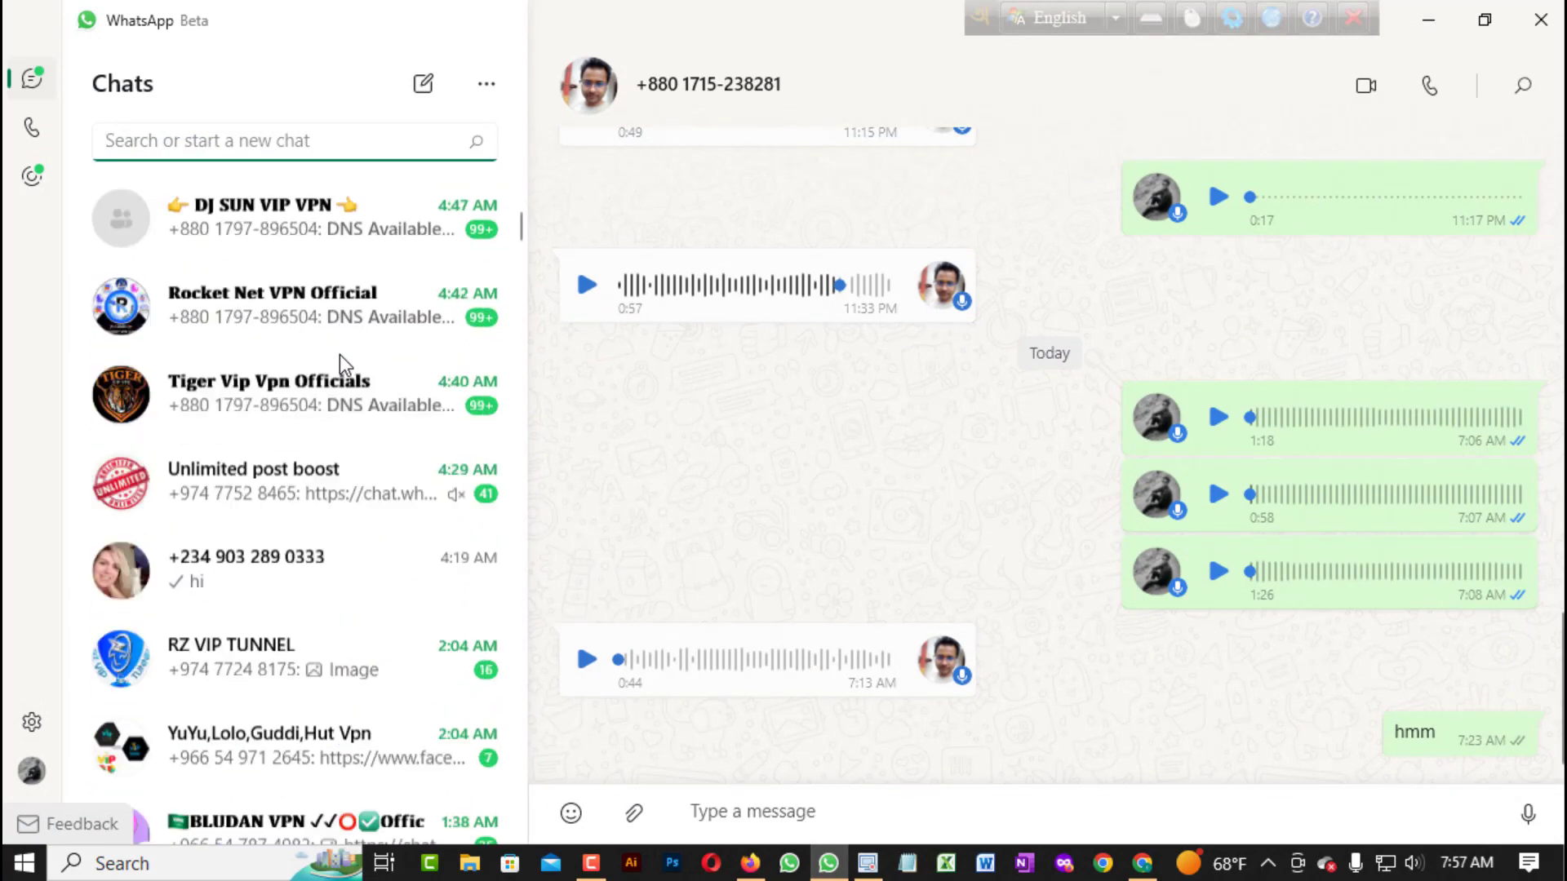
pyautogui.scroll(5, 310, 356)
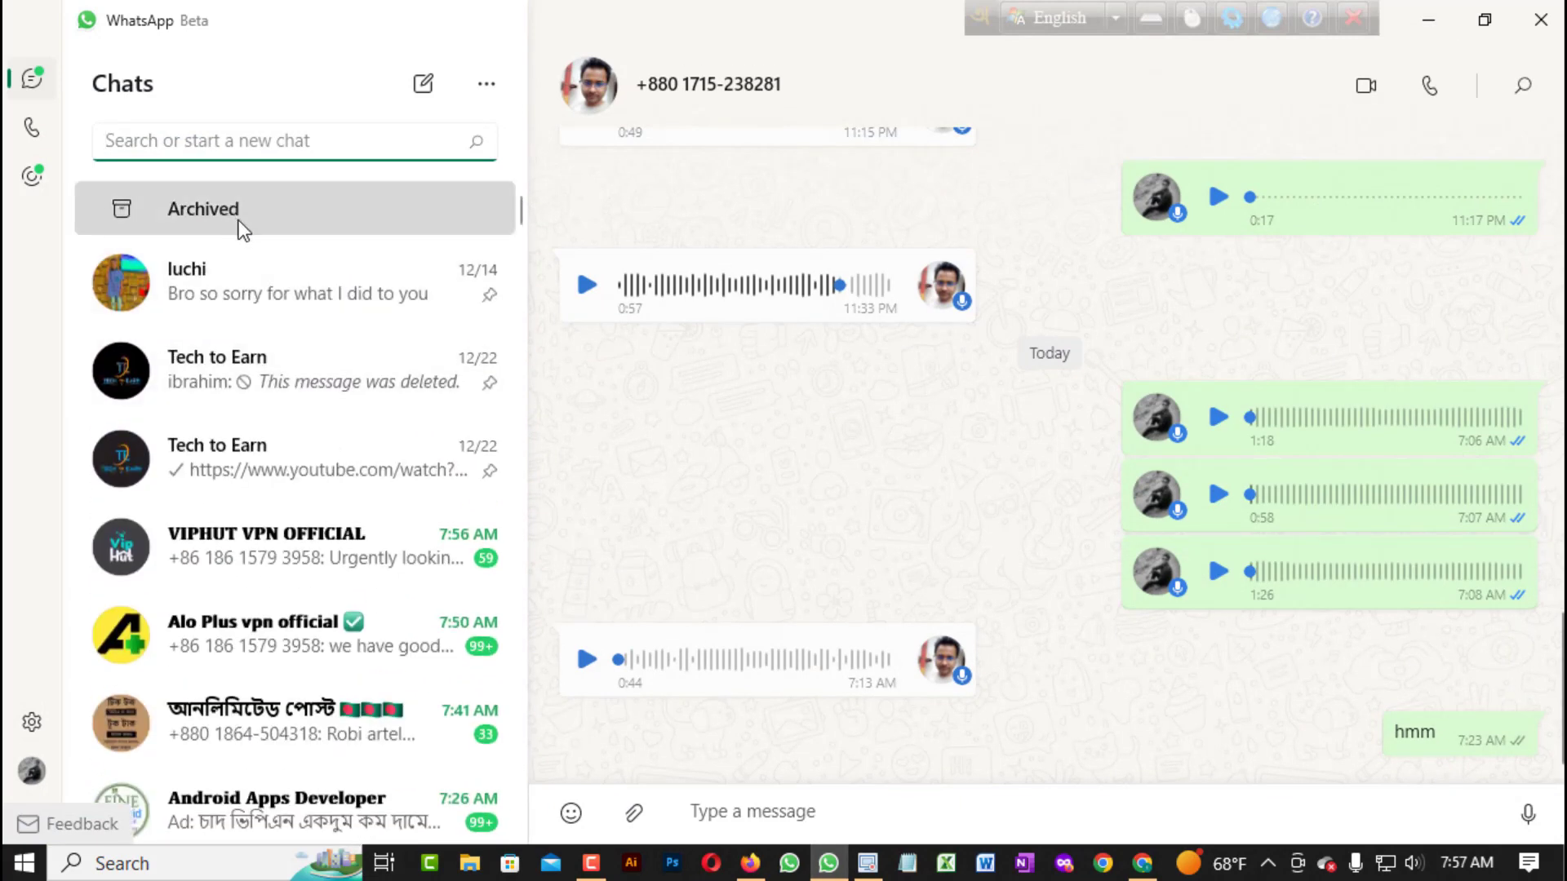
pyautogui.click(243, 219)
pyautogui.click(294, 309)
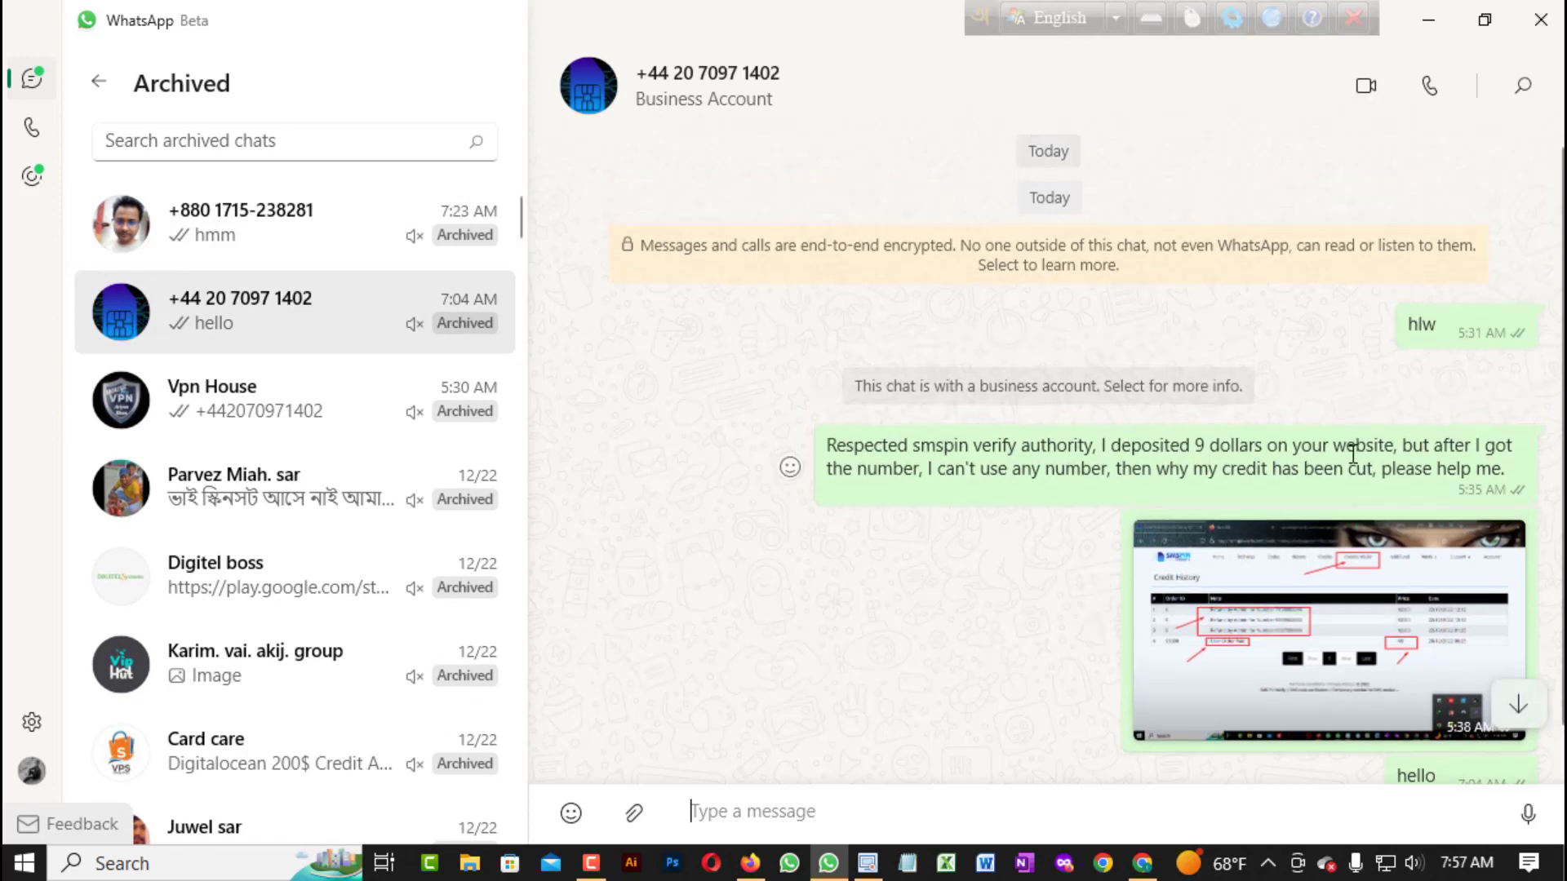
pyautogui.scroll(1, 1300, 526)
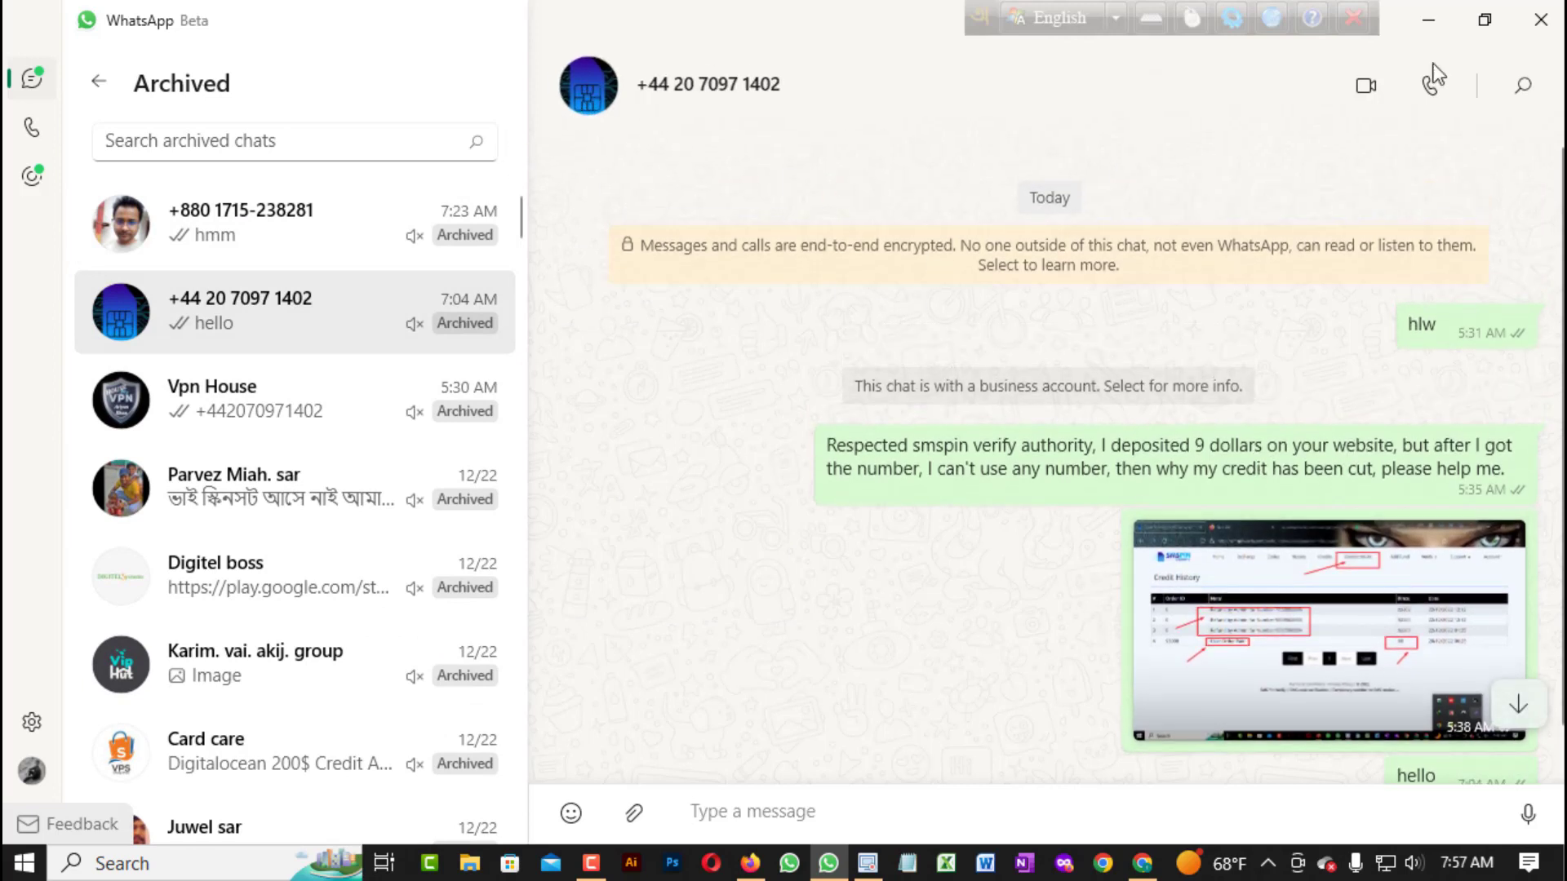
pyautogui.click(1428, 20)
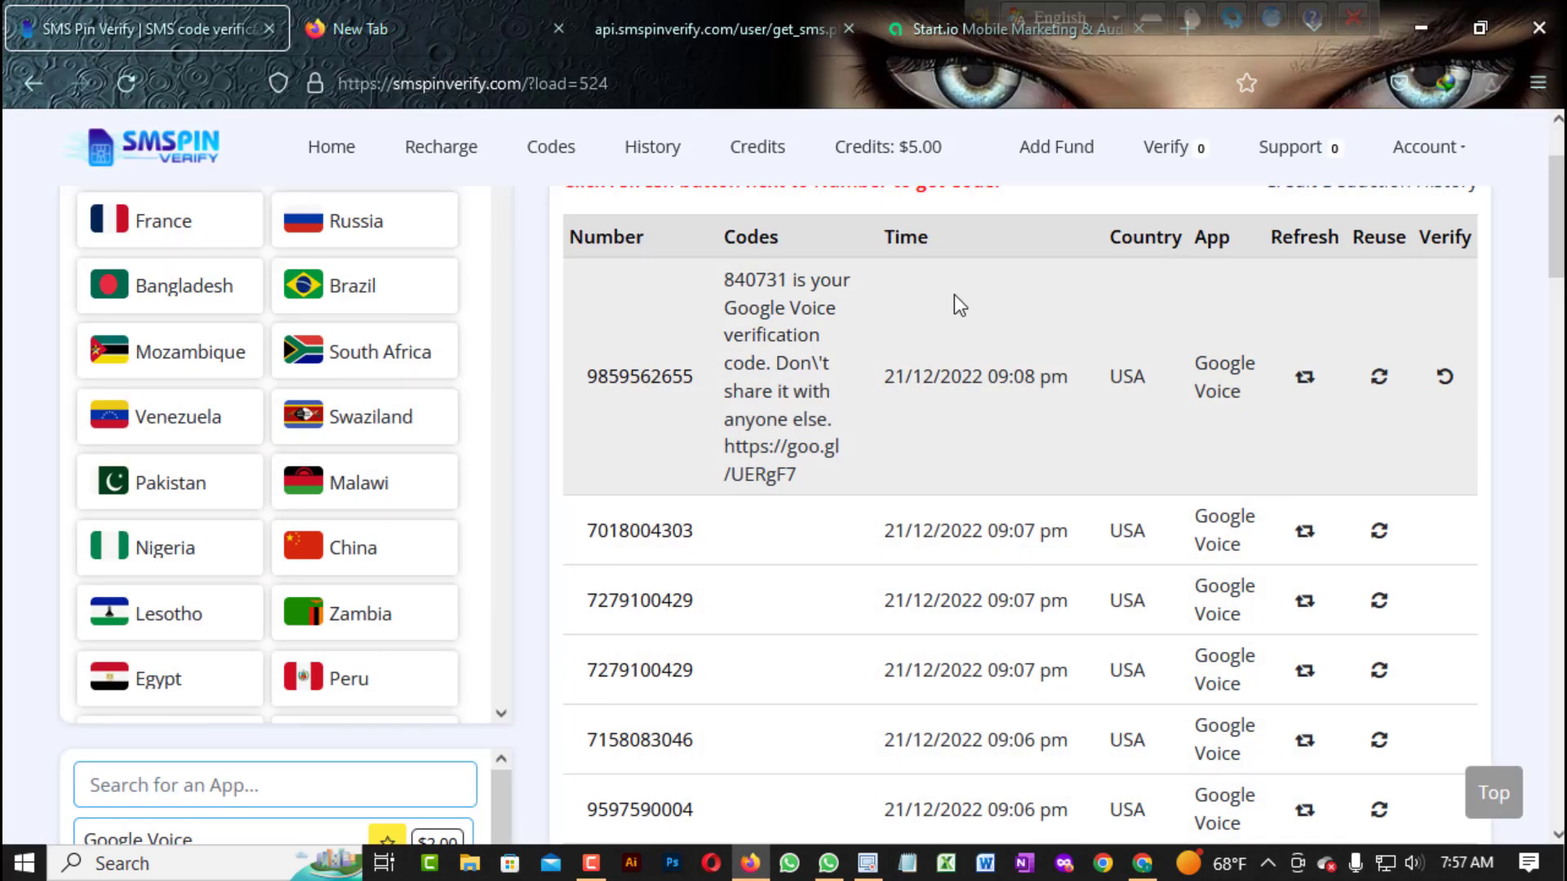
# Review the Your Numbers list through to the oldest Google Voice entries.
pyautogui.scroll(2, 1020, 335)
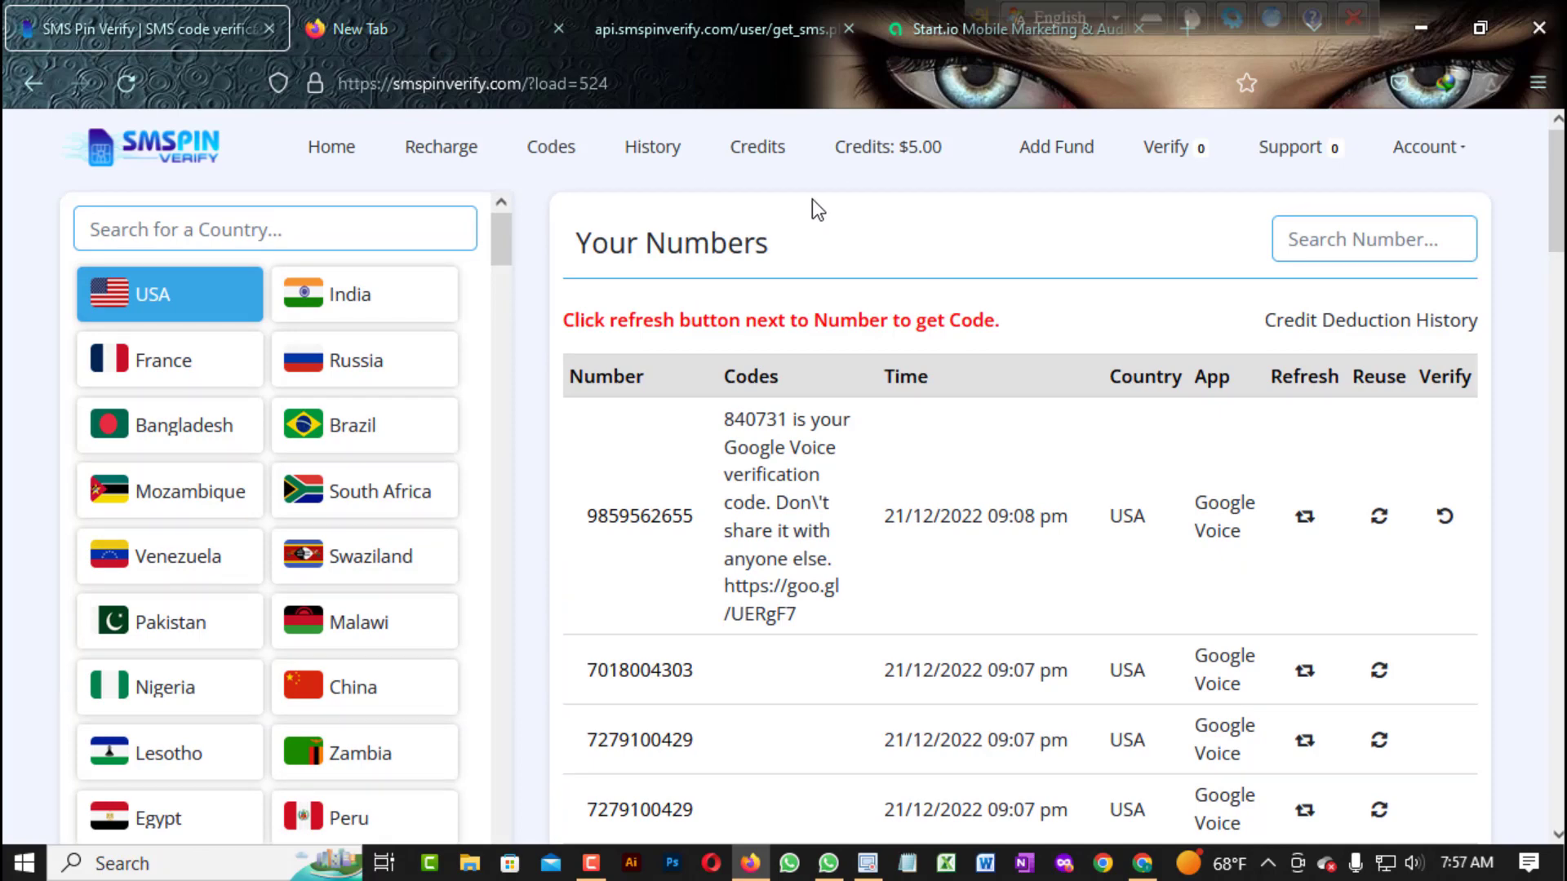
pyautogui.scroll(-15, 993, 419)
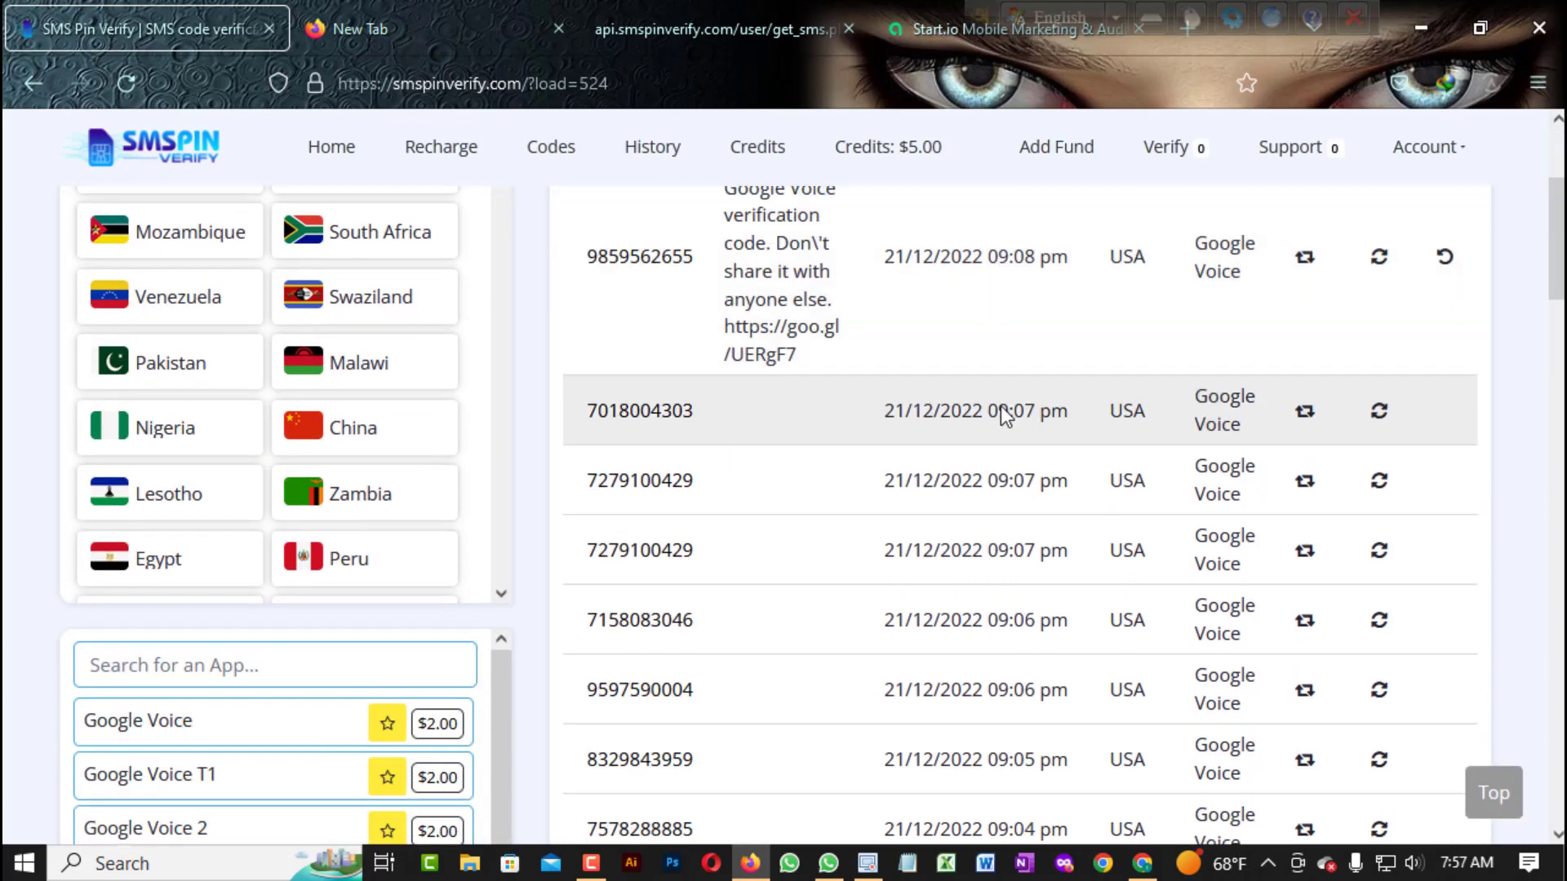
pyautogui.scroll(-8, 992, 424)
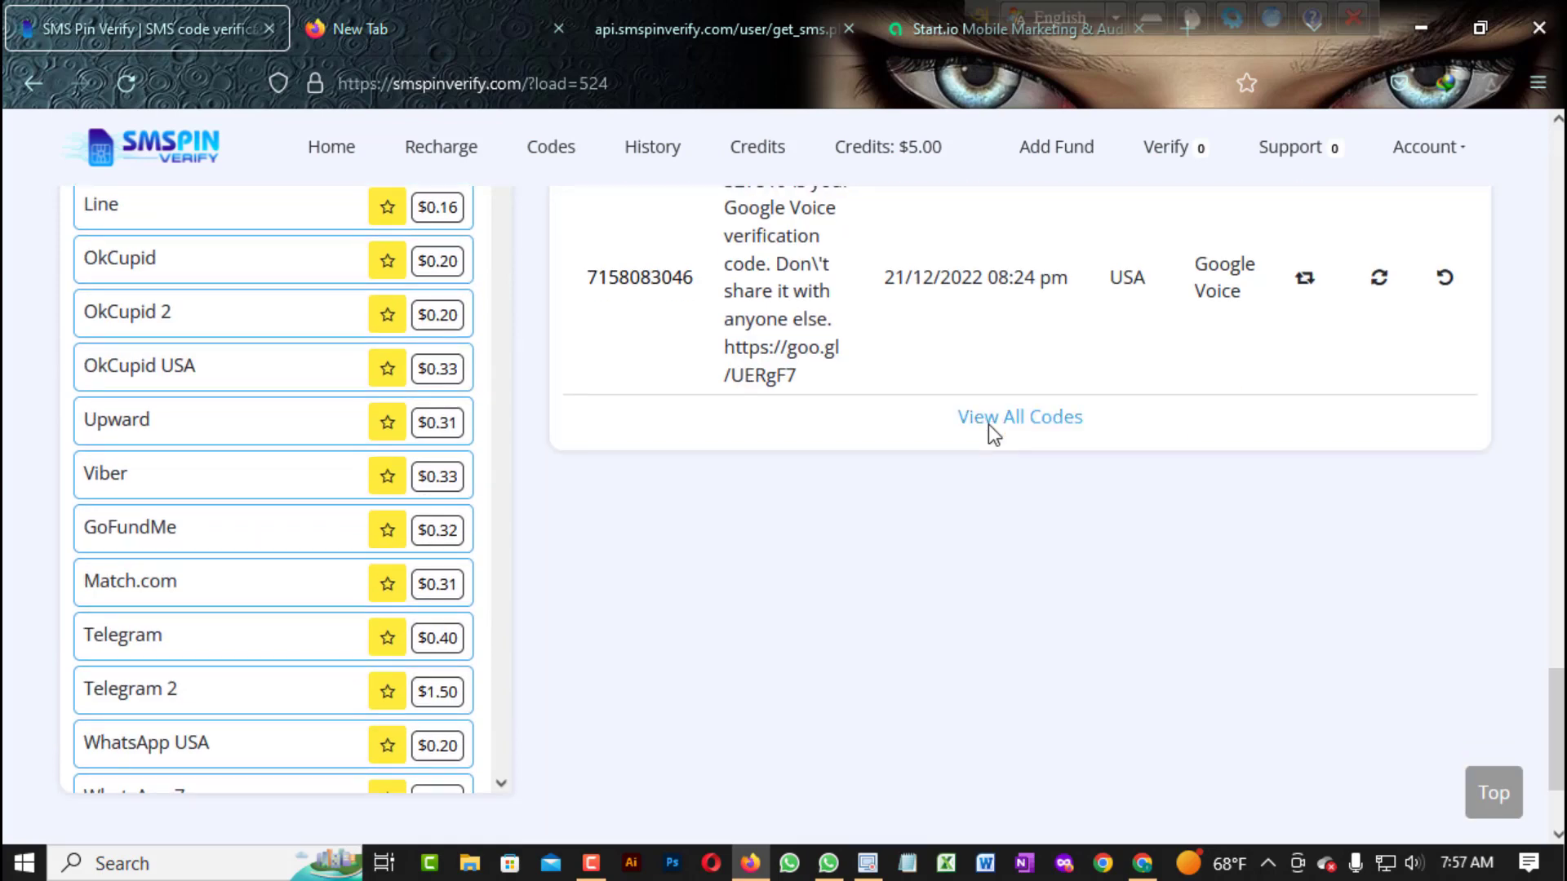
pyautogui.scroll(3, 989, 430)
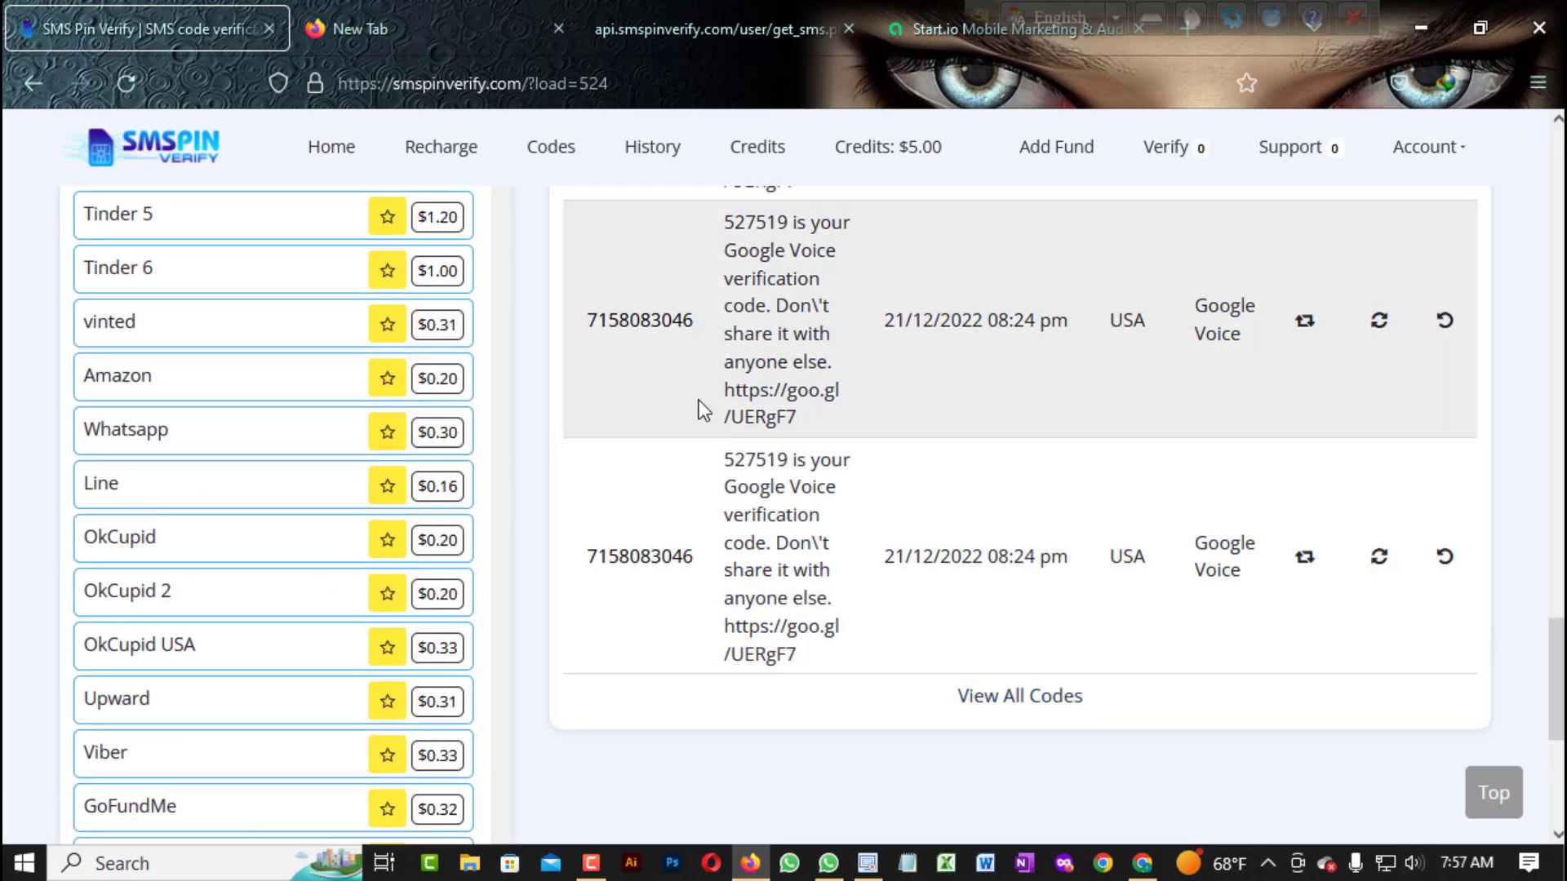
pyautogui.scroll(3, 699, 402)
# Highlight the numbers that received Google Voice codes at 08:25 pm and examine the entries above them.
pyautogui.moveTo(708, 602); pyautogui.dragTo(608, 595)
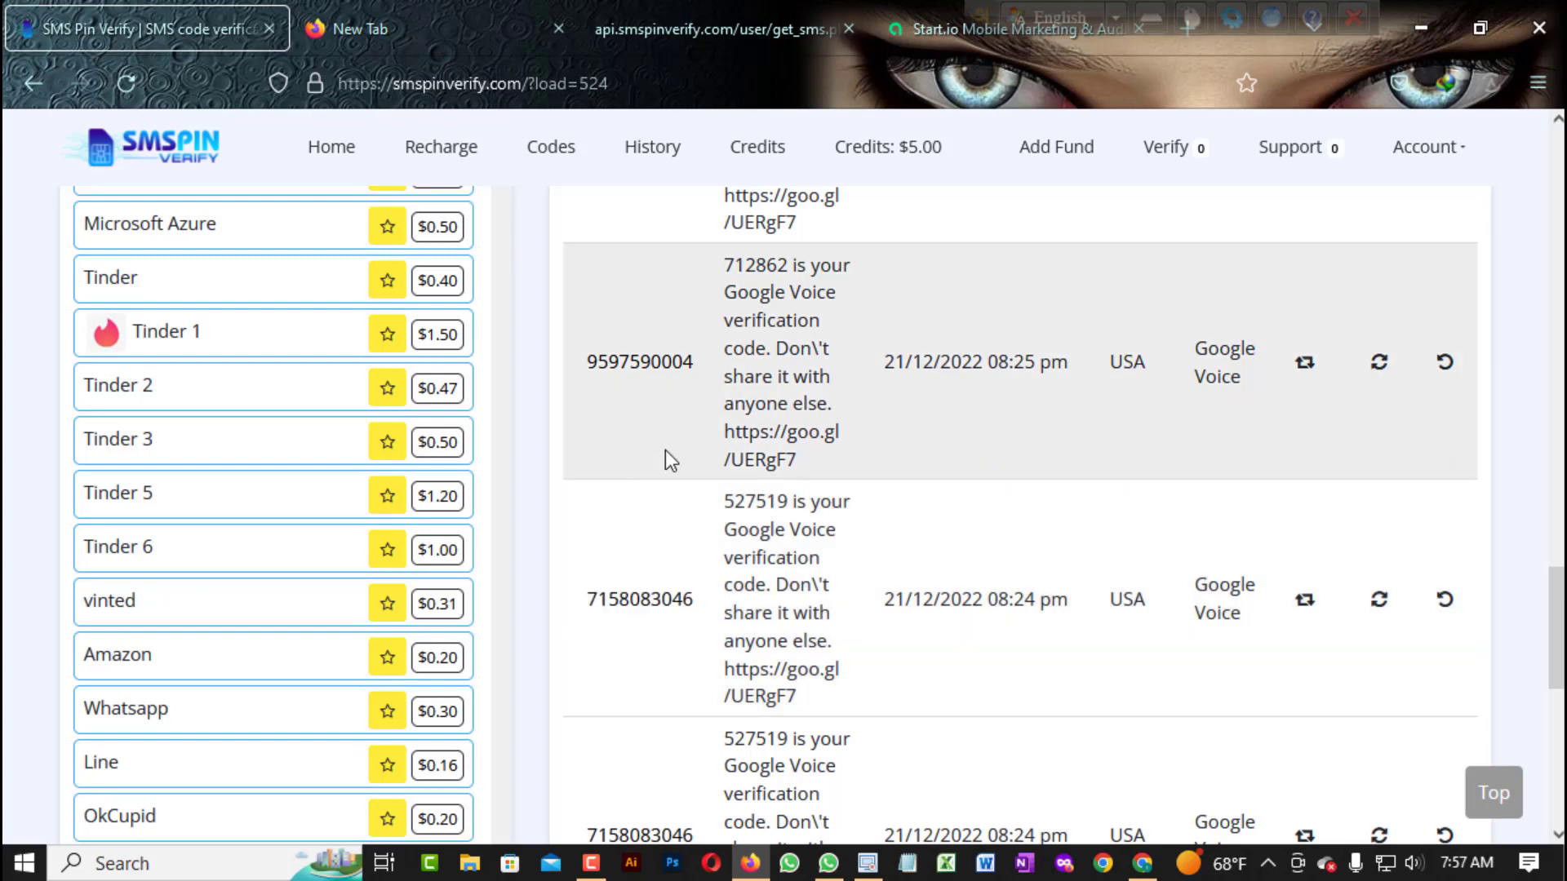
pyautogui.click(665, 455)
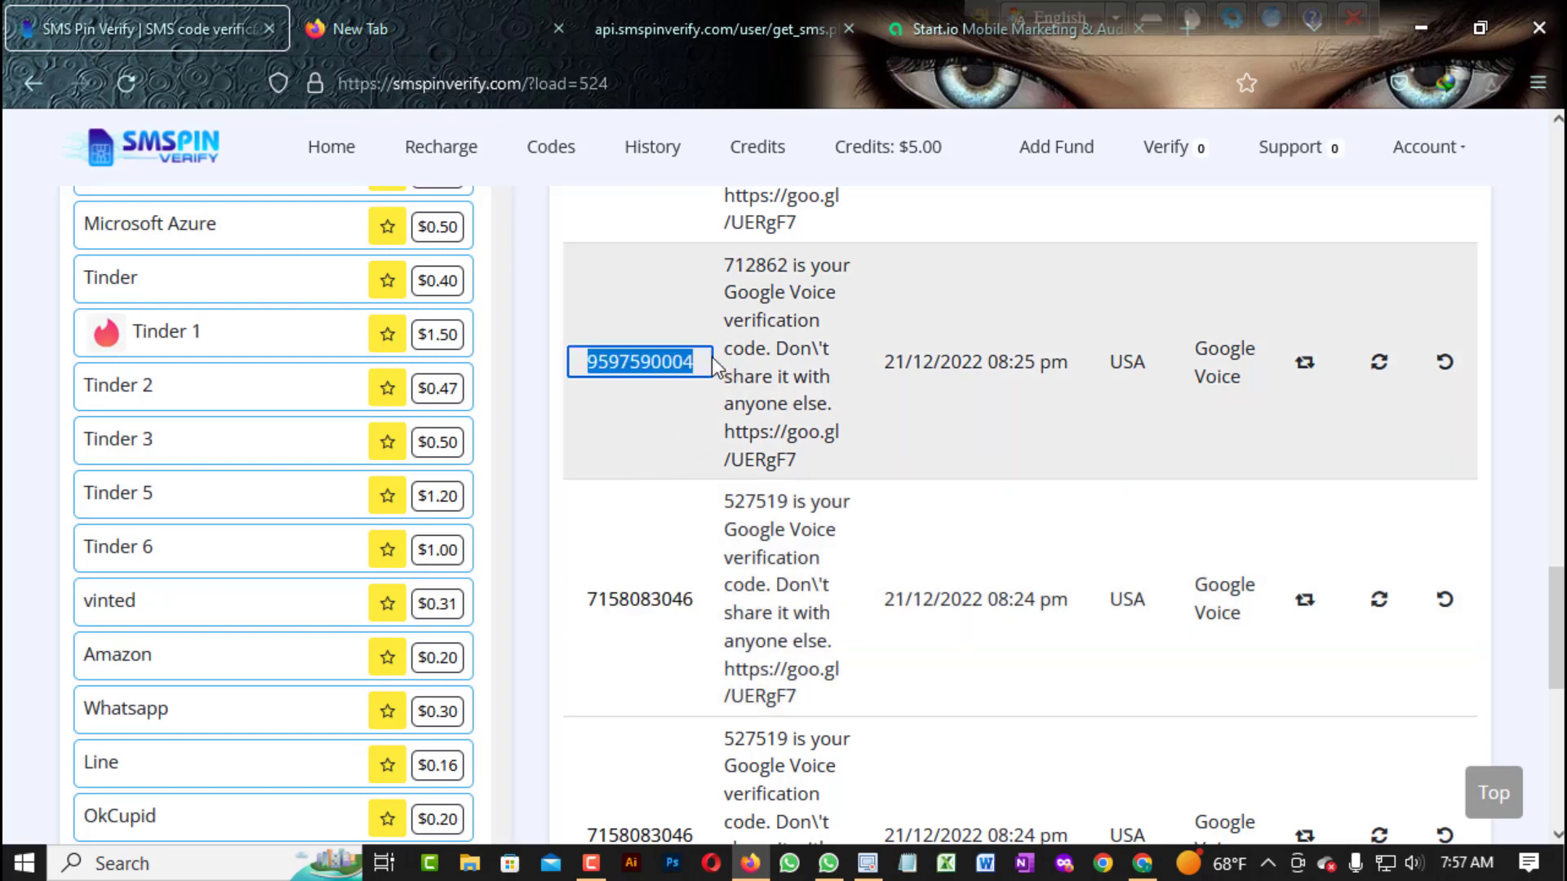
pyautogui.click(678, 412)
pyautogui.scroll(3, 885, 463)
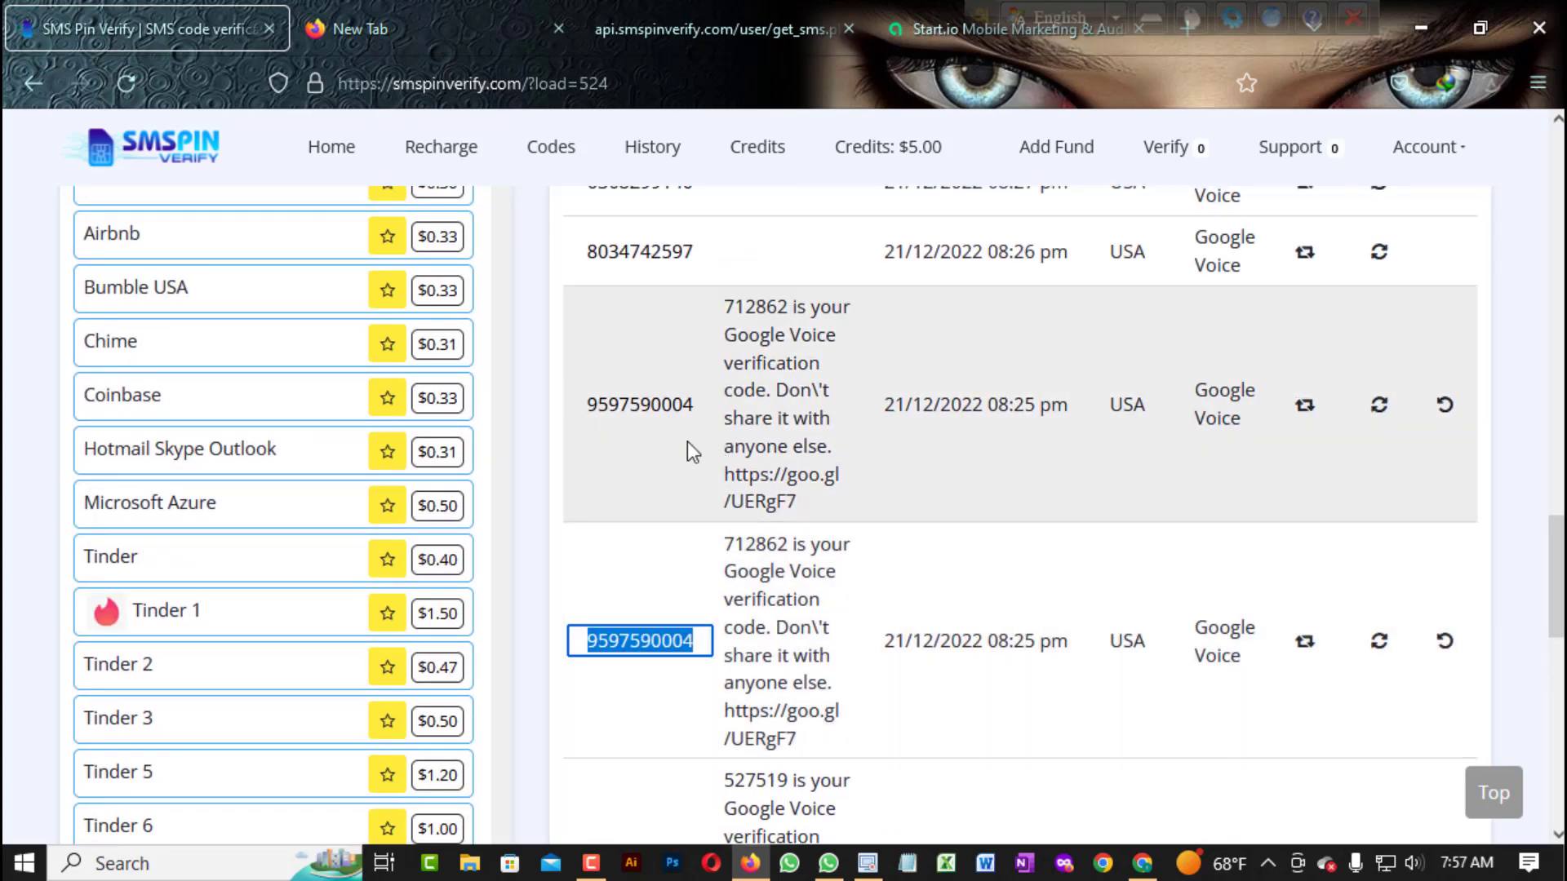
pyautogui.click(668, 408)
pyautogui.scroll(5, 665, 370)
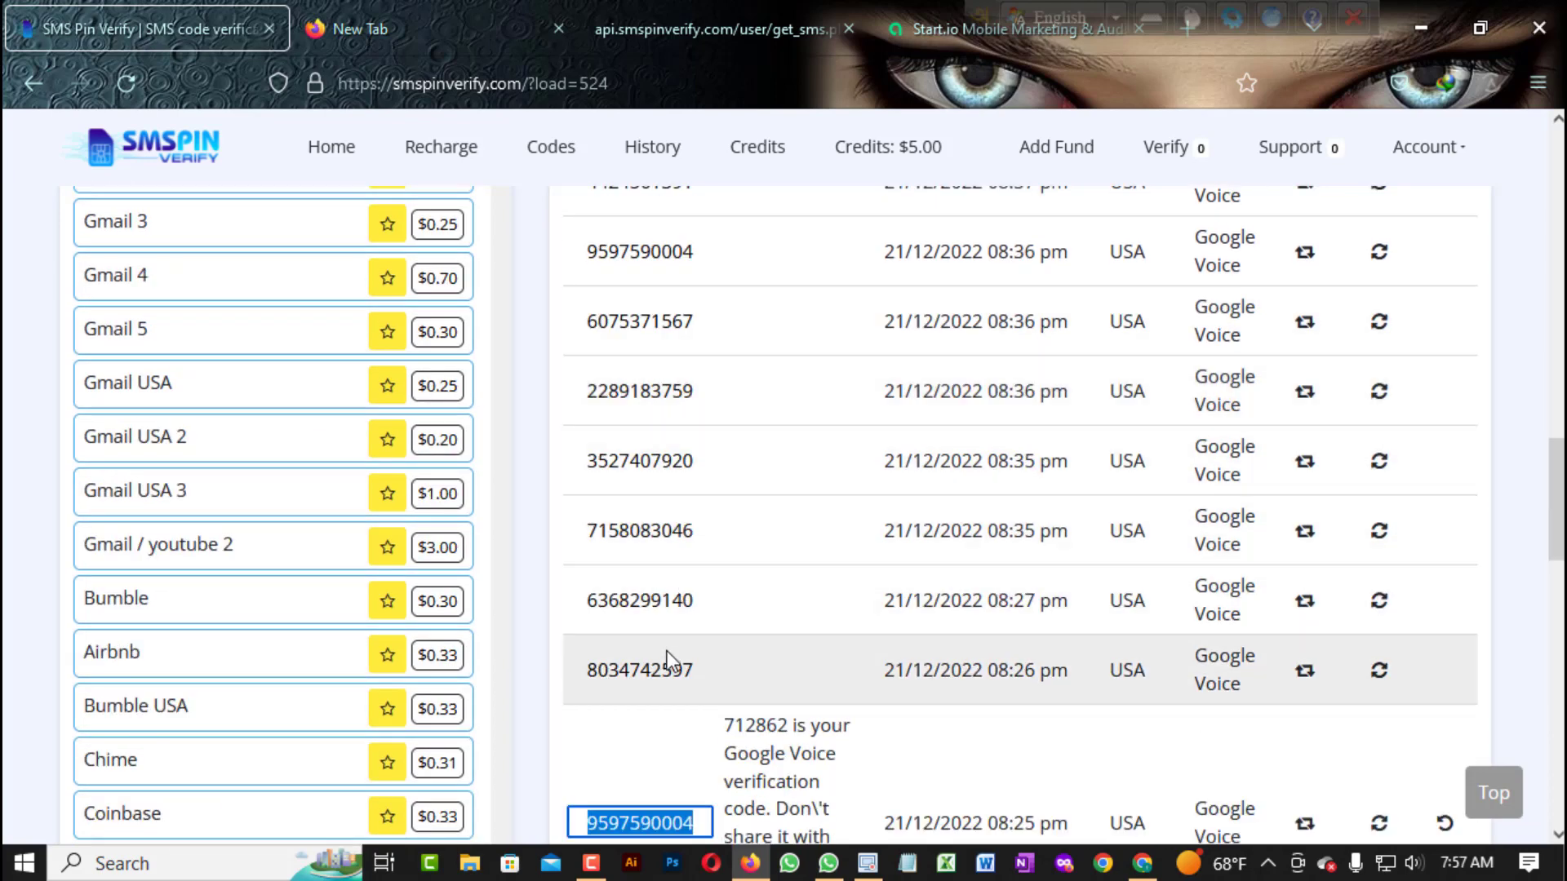
pyautogui.click(667, 649)
pyautogui.scroll(2, 834, 649)
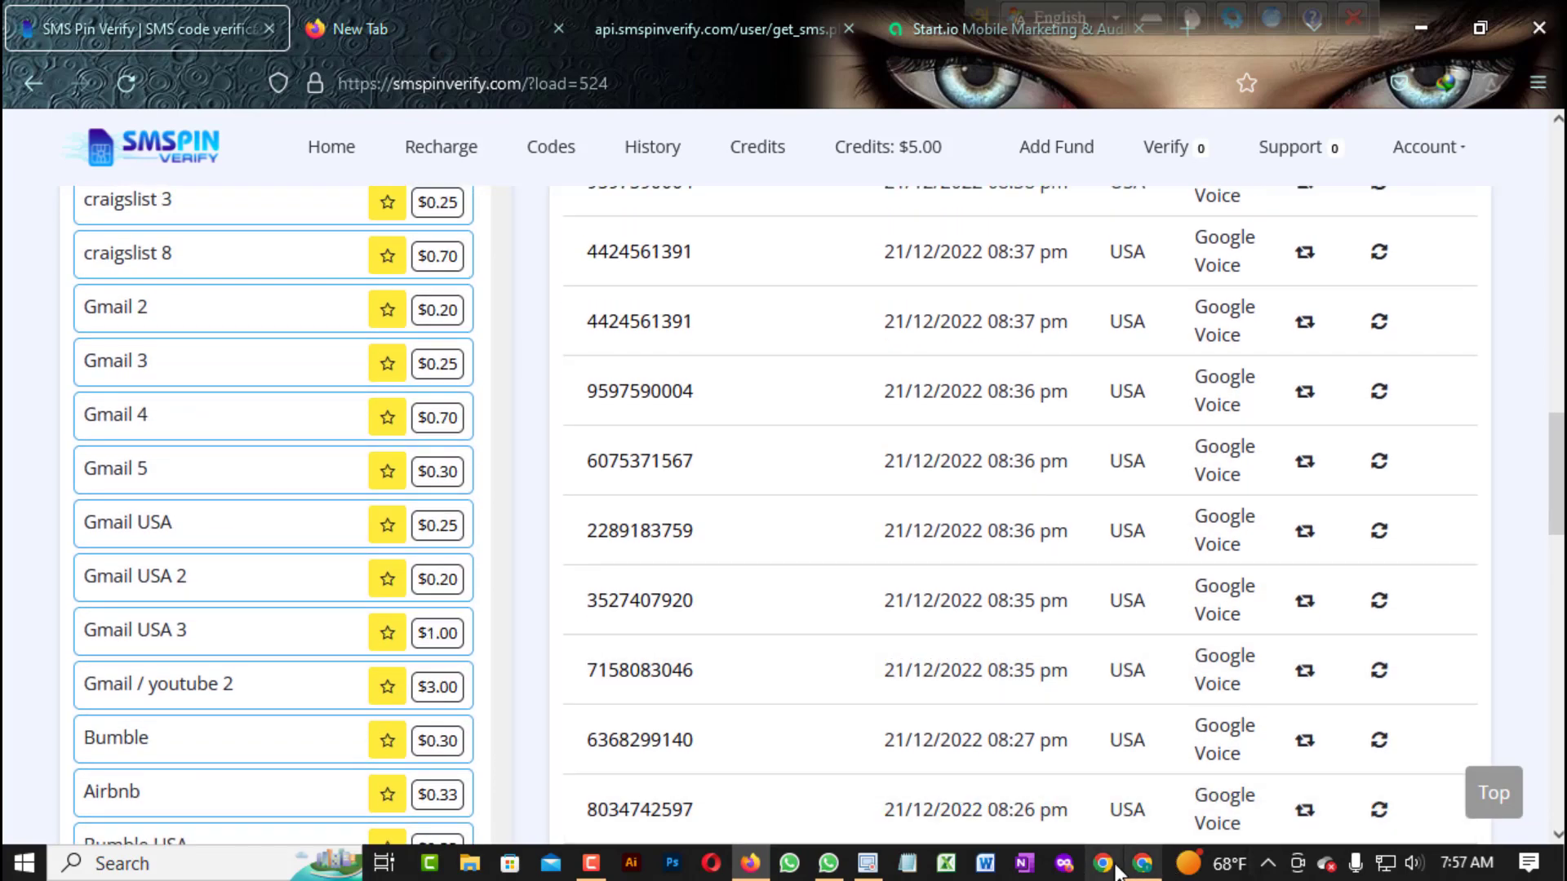
# Highlight the newest number in the list, the 09:08 pm entry that received a Google Voice code.
pyautogui.scroll(15, 912, 516)
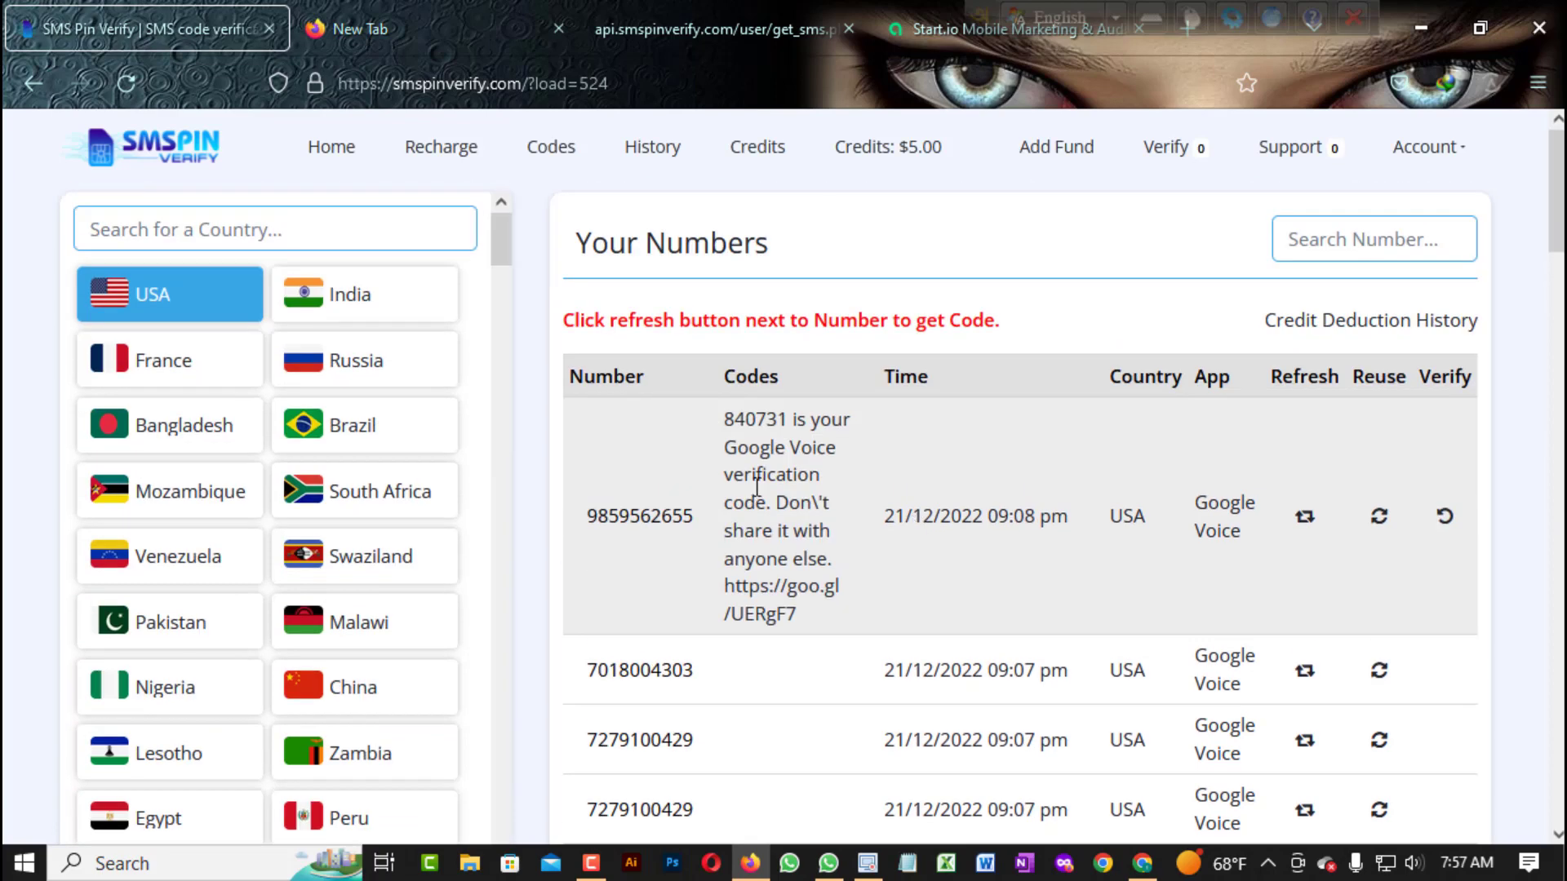
pyautogui.moveTo(702, 516); pyautogui.dragTo(594, 514)
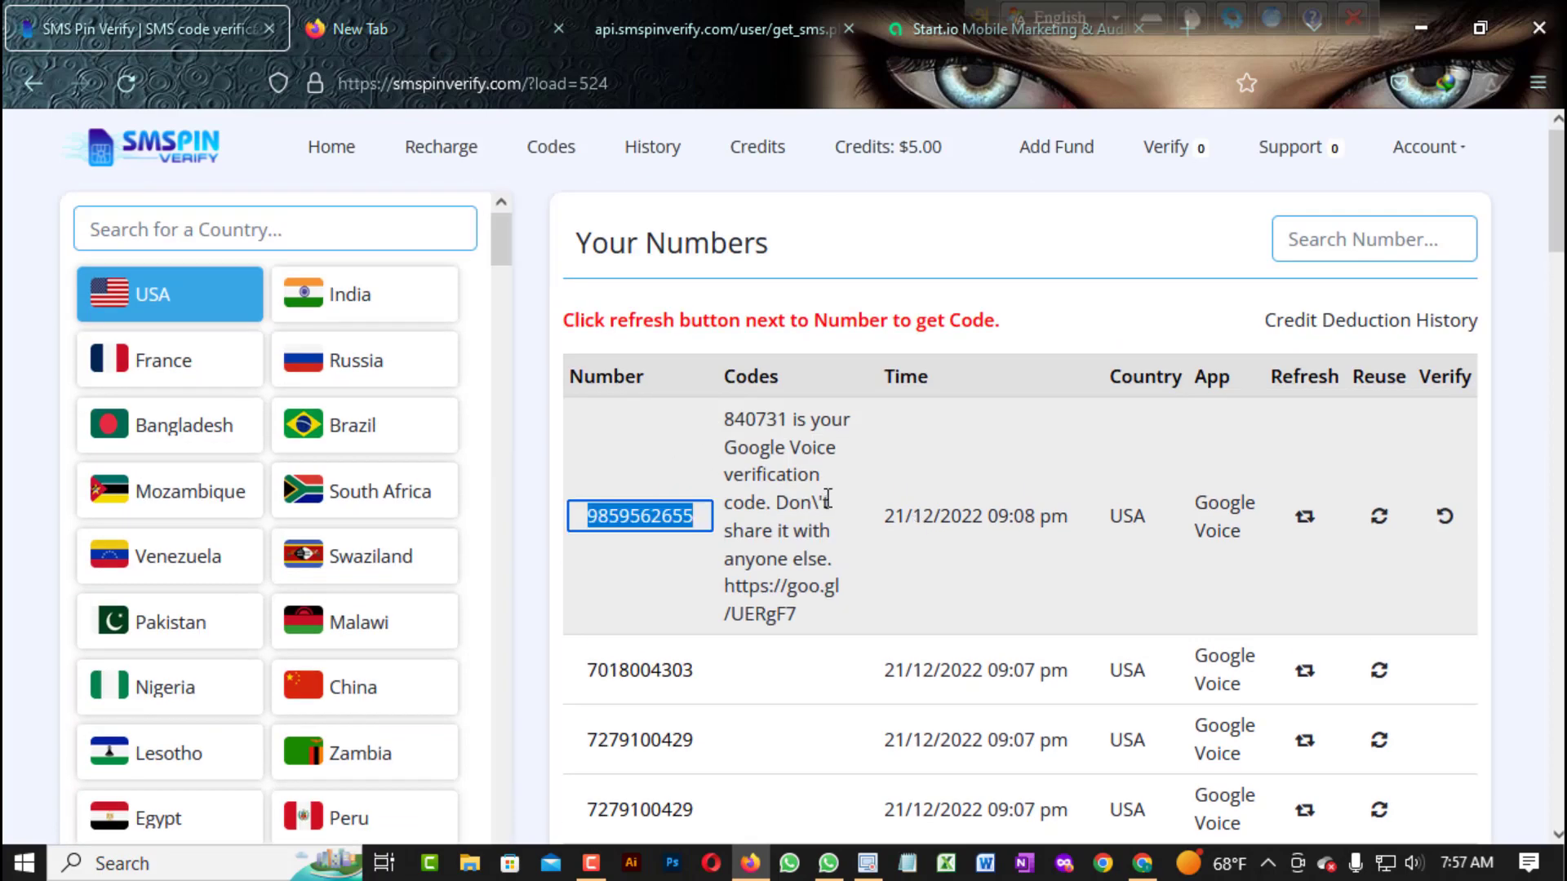
pyautogui.click(992, 452)
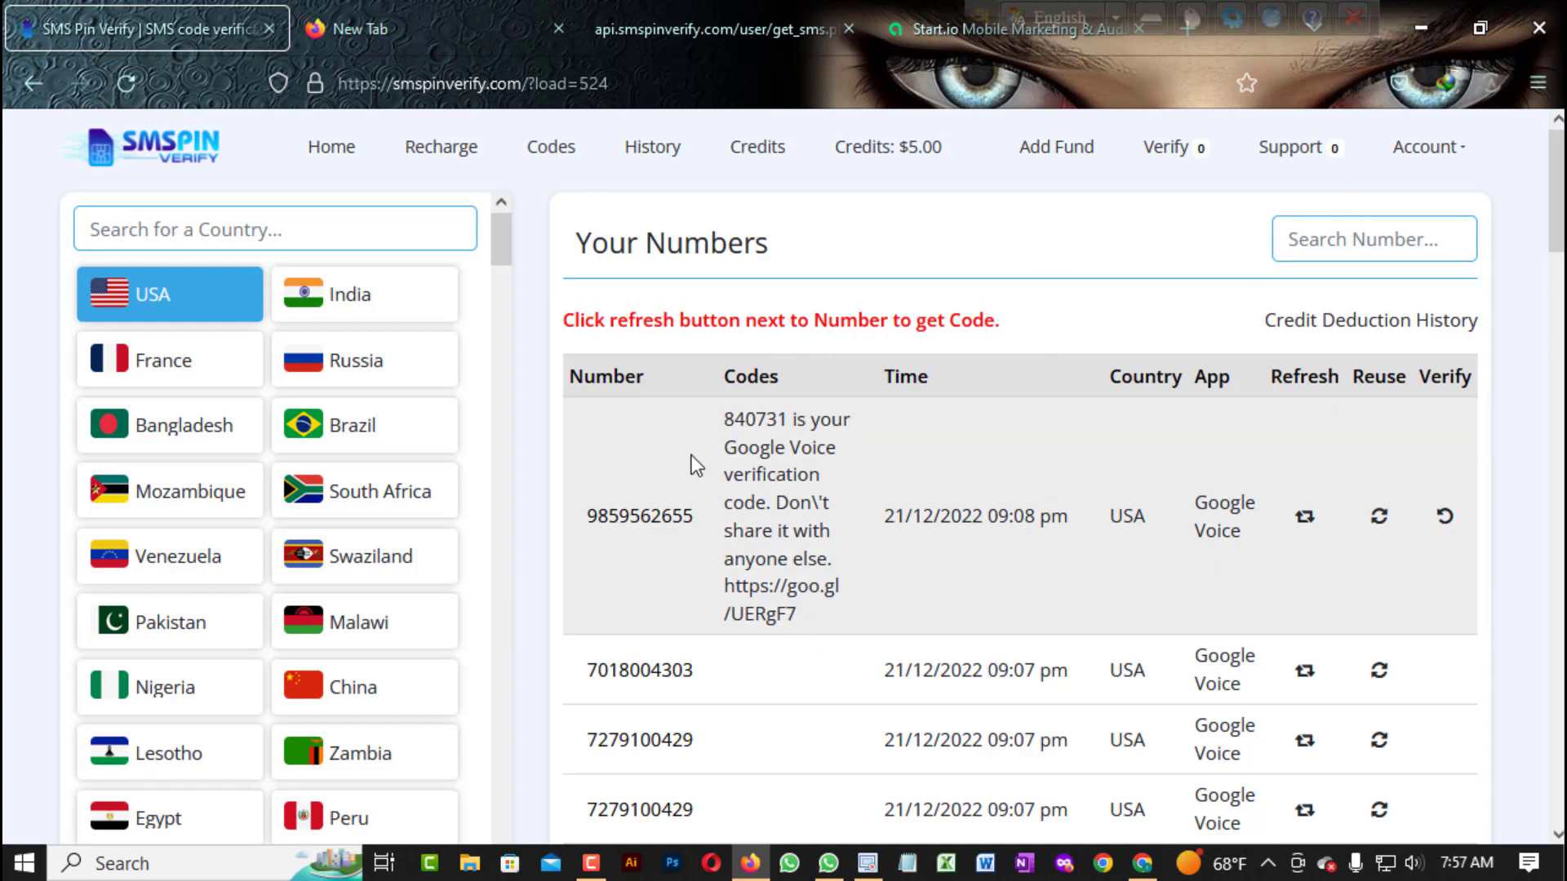
pyautogui.doubleClick(704, 523)
pyautogui.click(570, 516)
pyautogui.moveTo(698, 522); pyautogui.dragTo(617, 510)
pyautogui.doubleClick(657, 515)
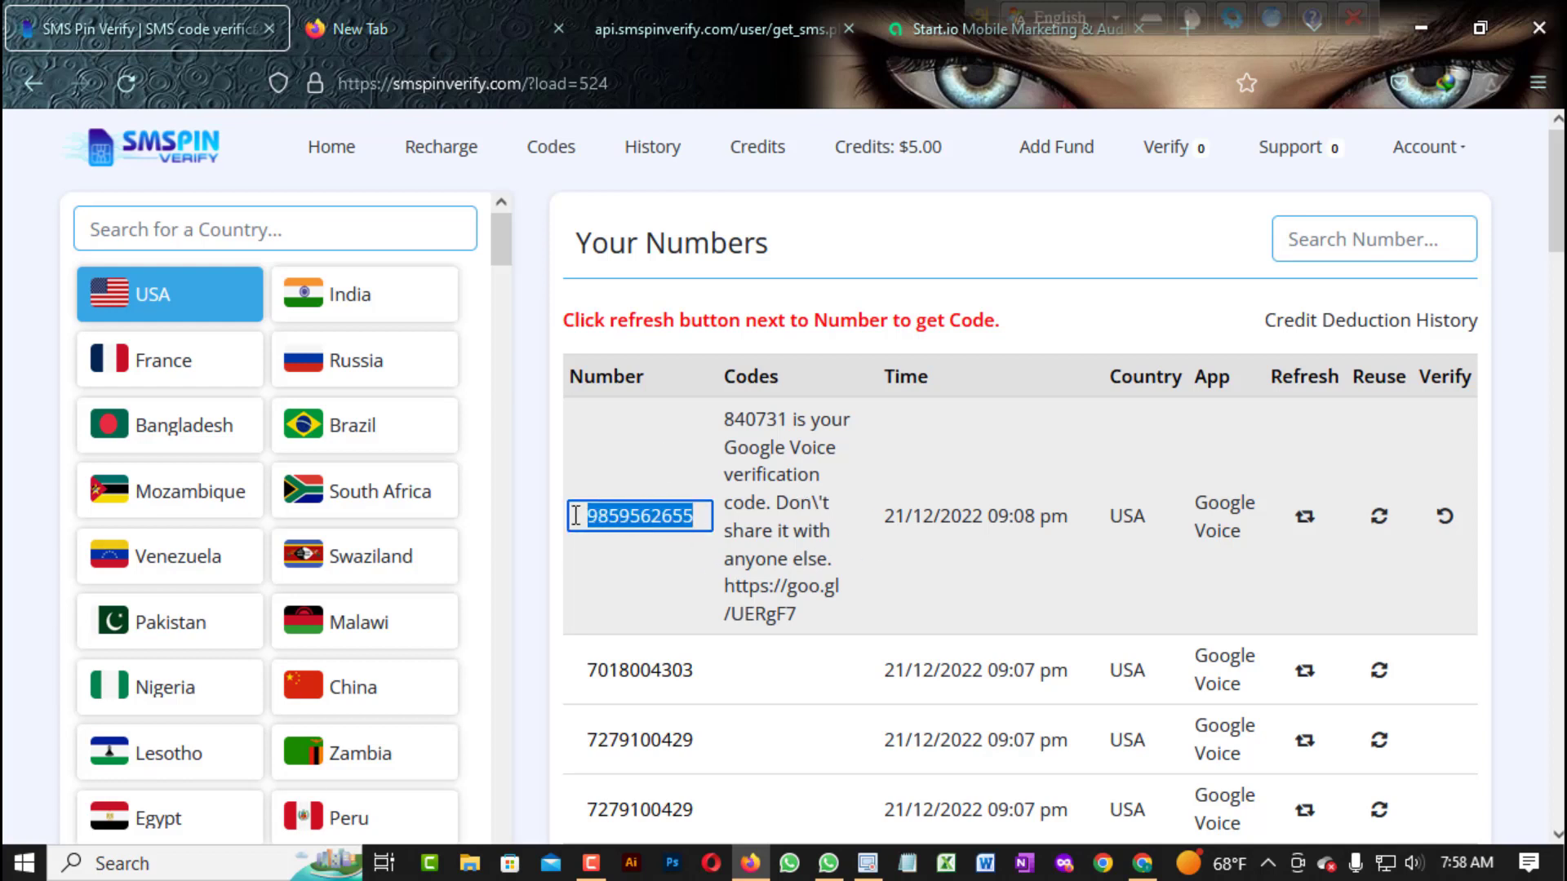
# Switch to Chrome, examine the Tech to Earn channel's Google Voice and Perfect Money videos, and return to SMS Pin Verify.
pyautogui.click(1141, 866)
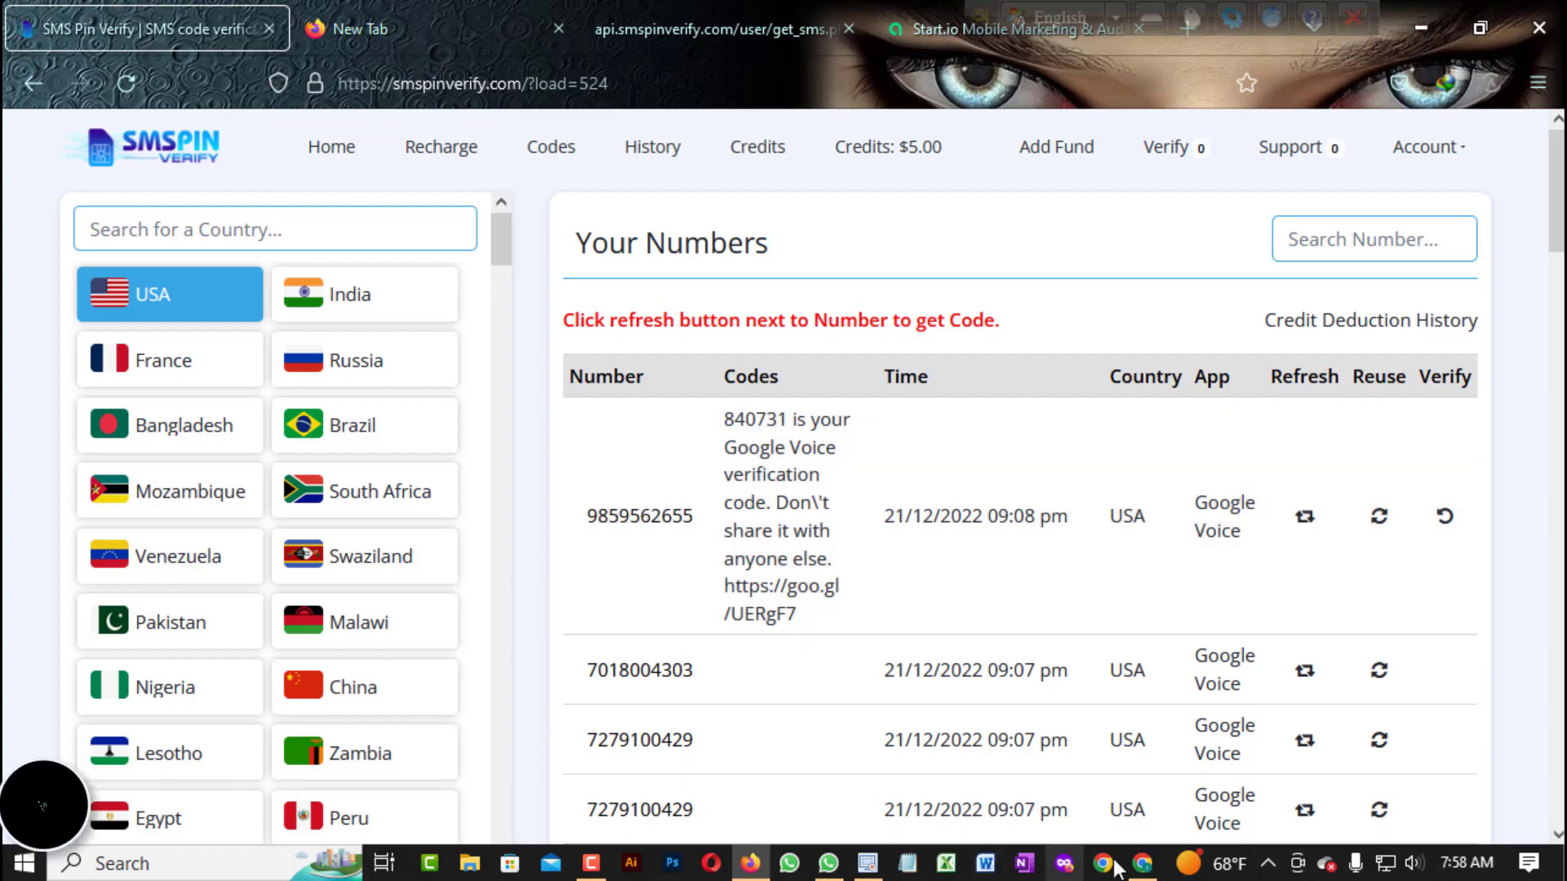
pyautogui.scroll(-3, 577, 570)
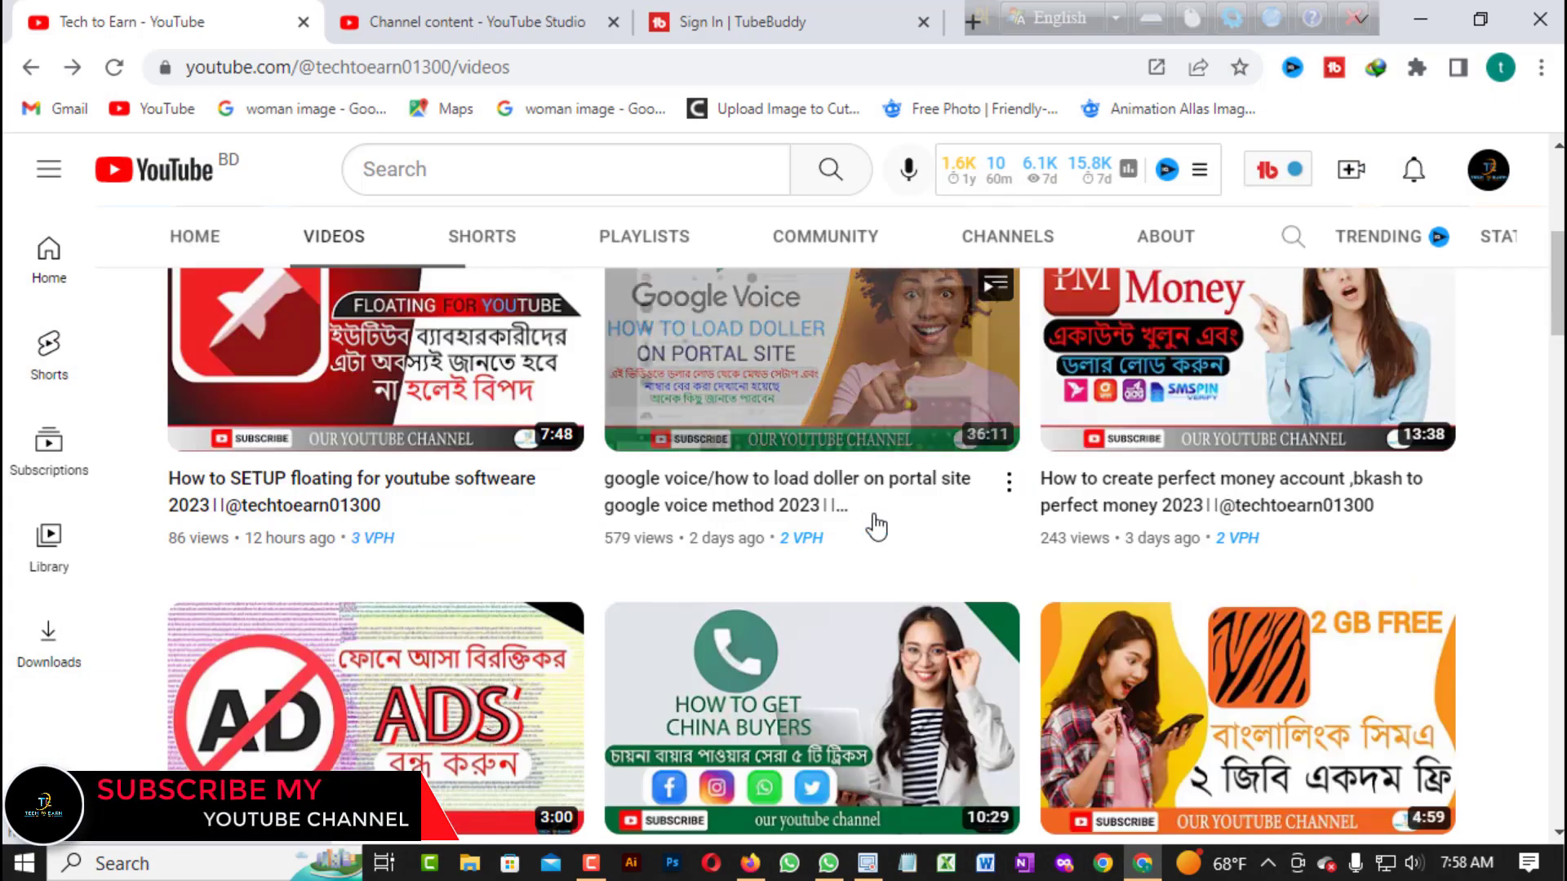
pyautogui.scroll(3, 812, 527)
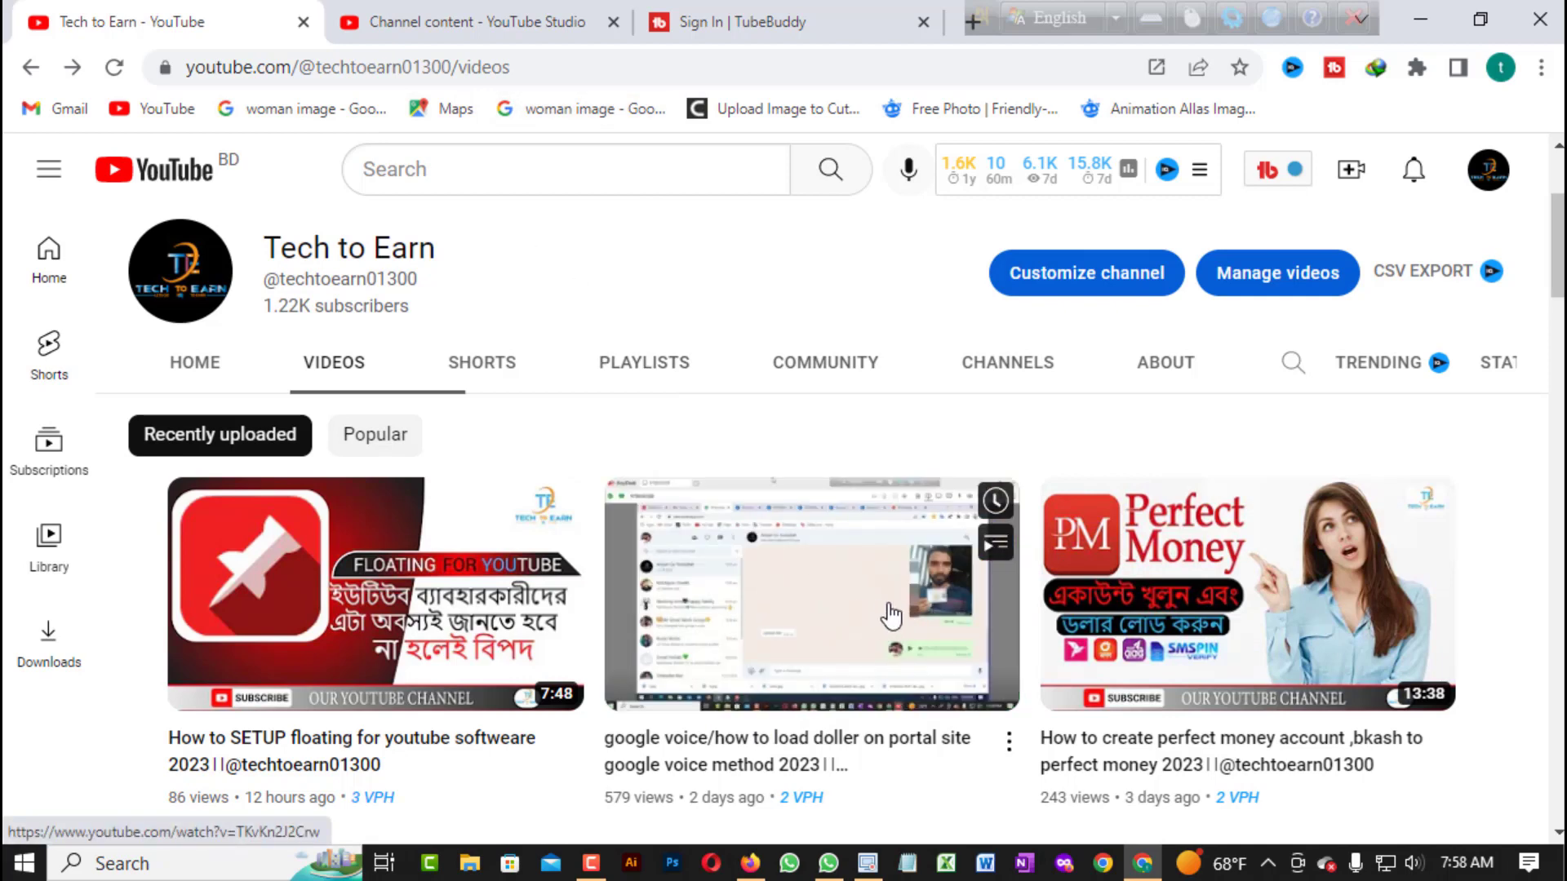
pyautogui.scroll(-2, 875, 623)
pyautogui.scroll(-1, 914, 579)
pyautogui.scroll(3, 843, 441)
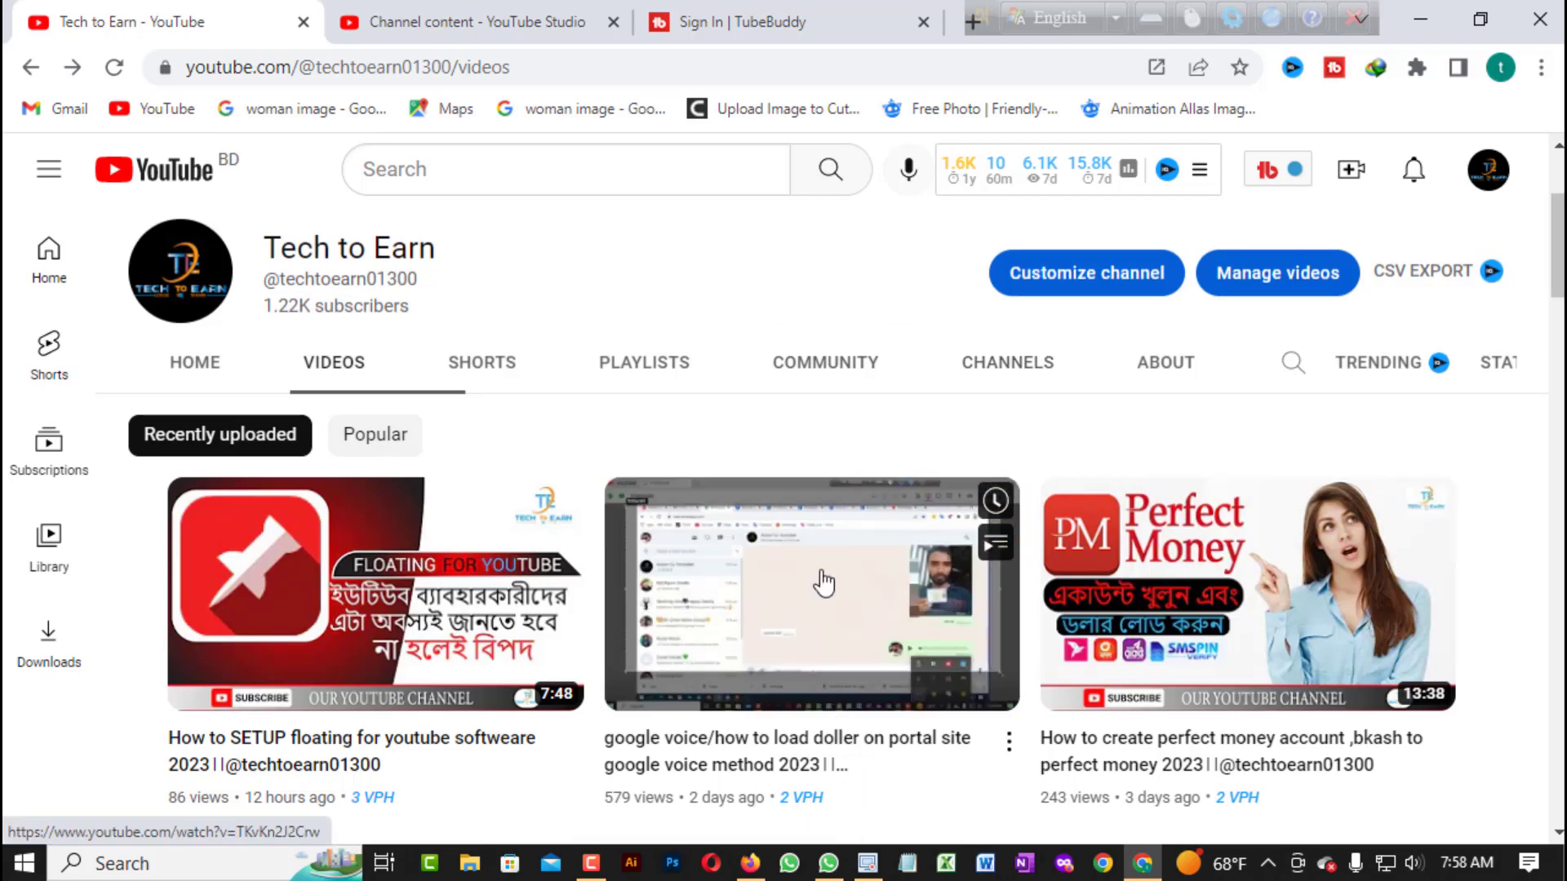
pyautogui.scroll(-4, 828, 592)
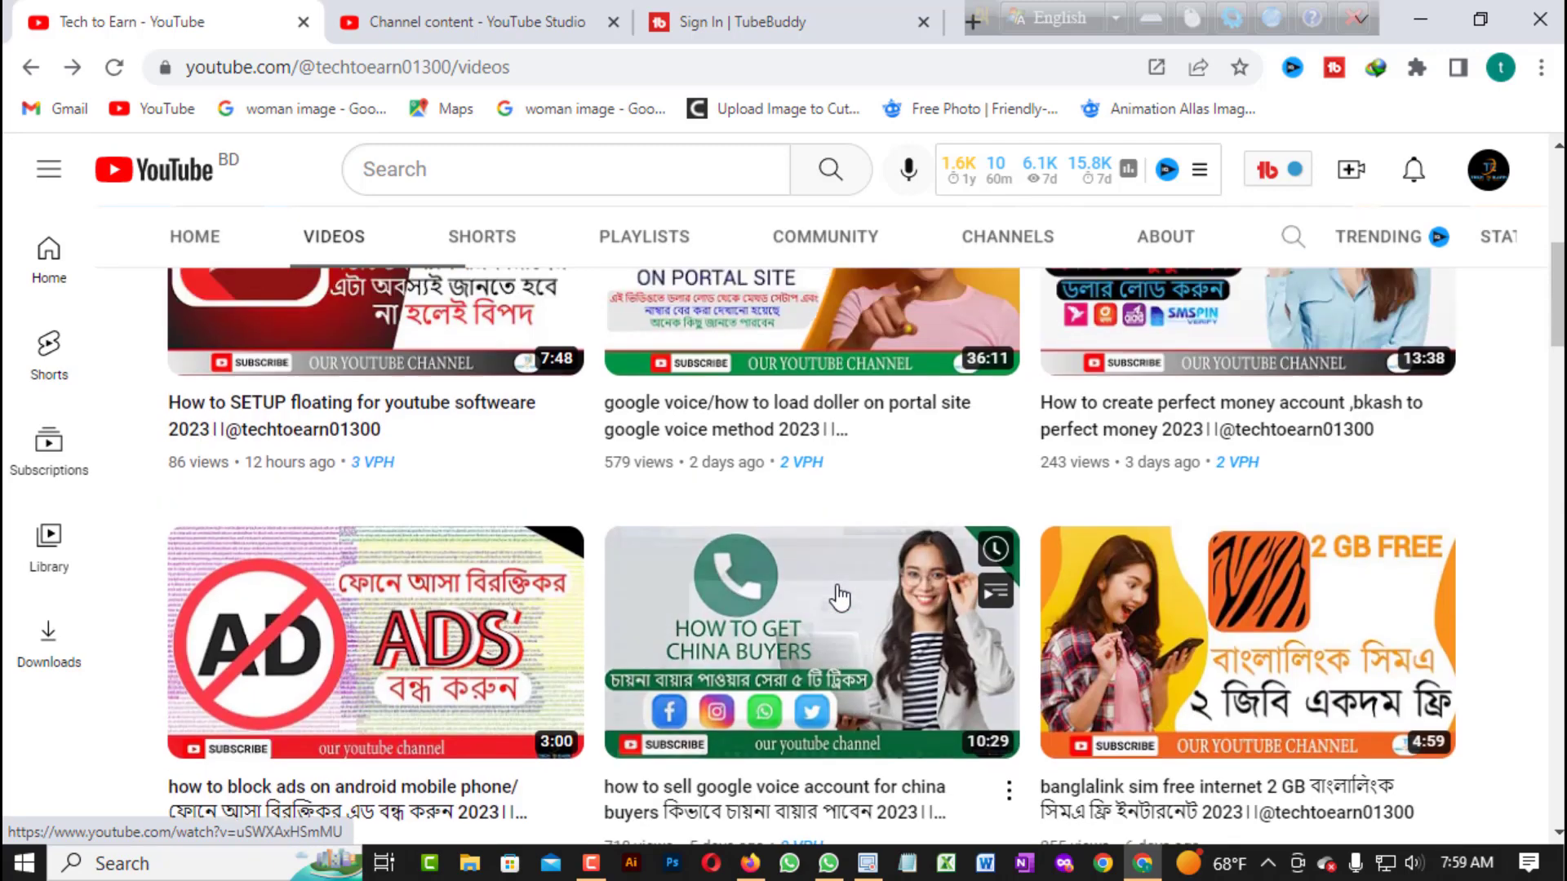
pyautogui.scroll(5, 840, 598)
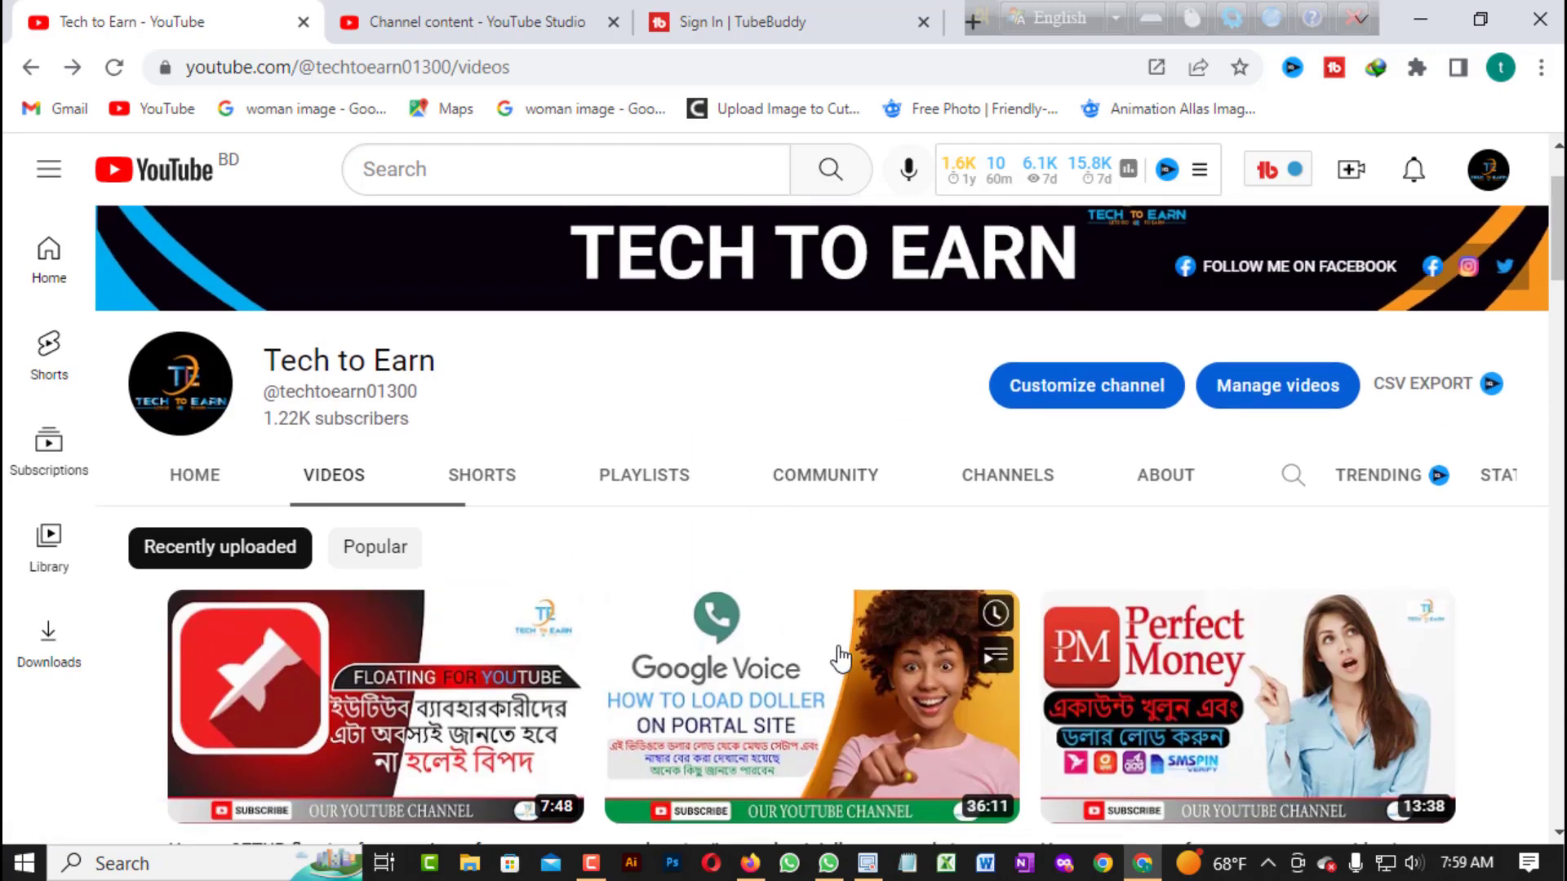
pyautogui.scroll(-1, 841, 657)
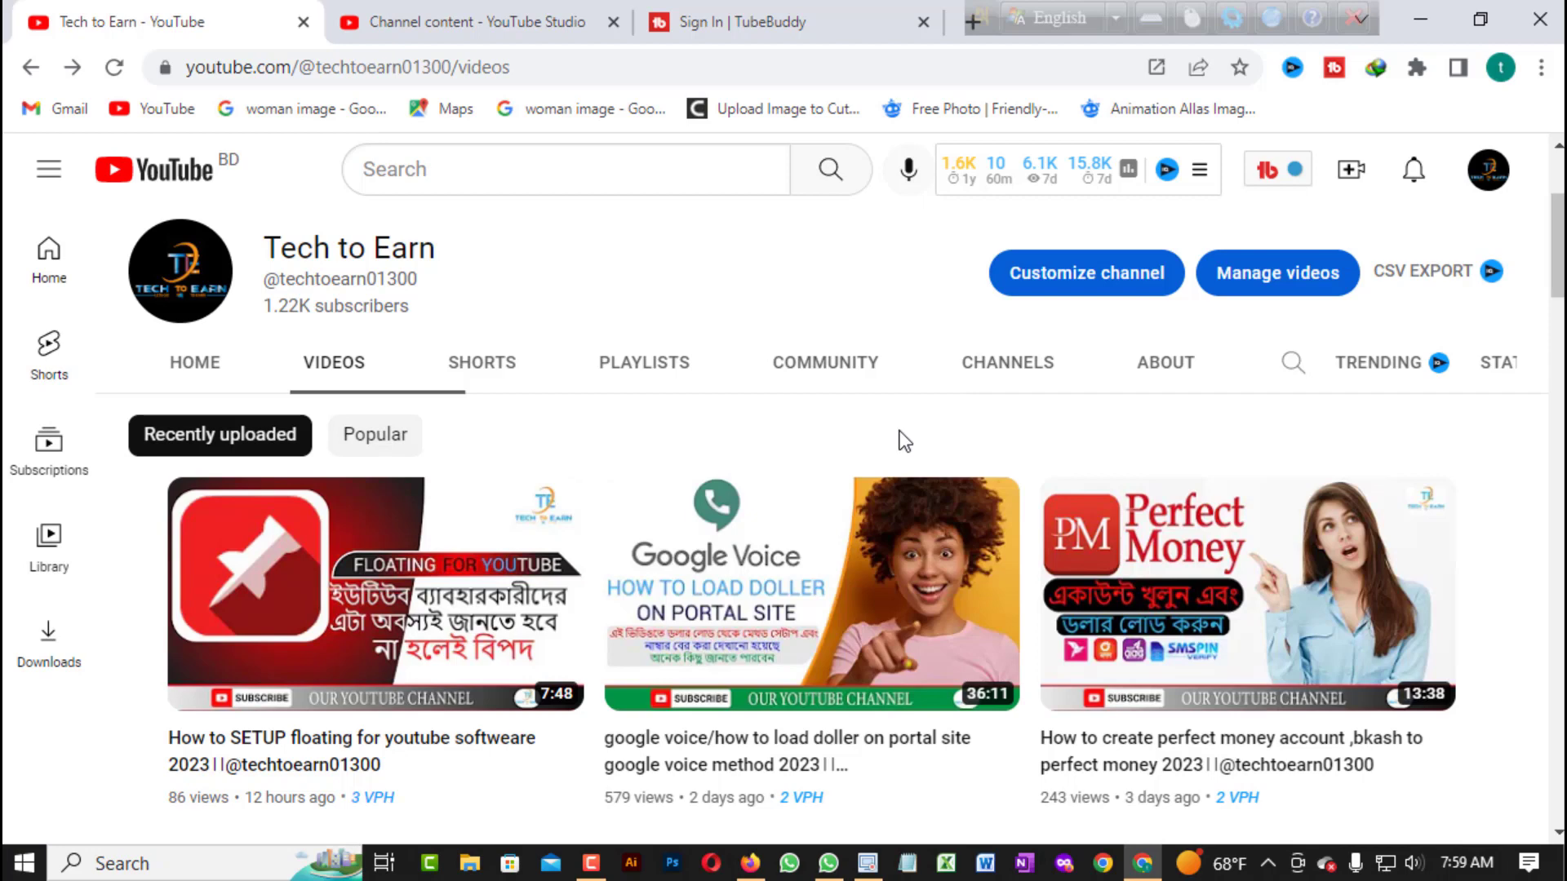
pyautogui.moveTo(895, 496)
pyautogui.moveTo(814, 578)
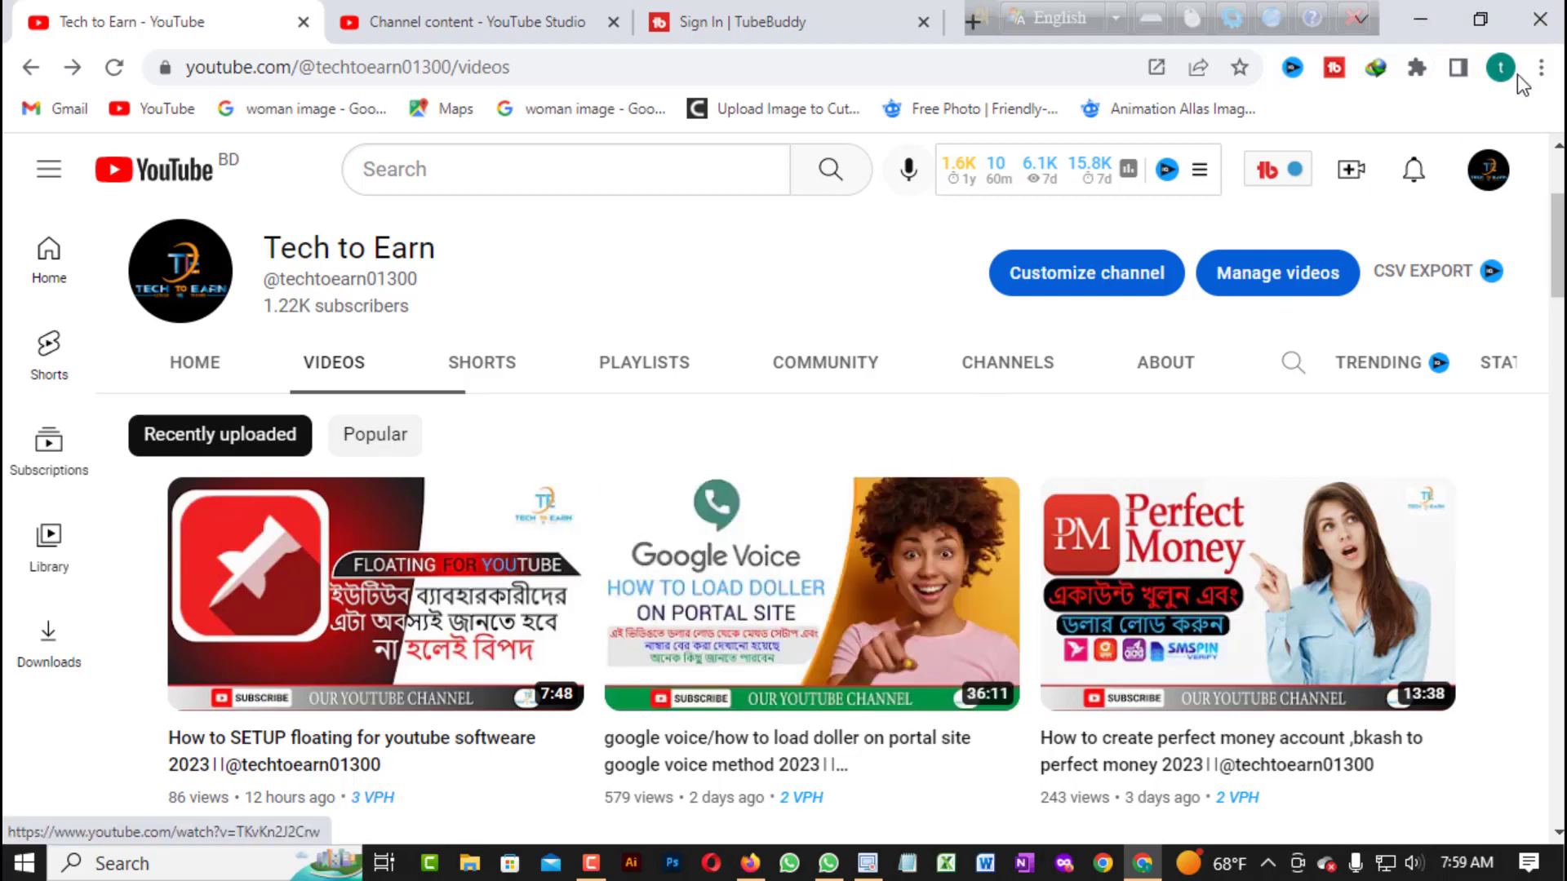
pyautogui.click(1420, 17)
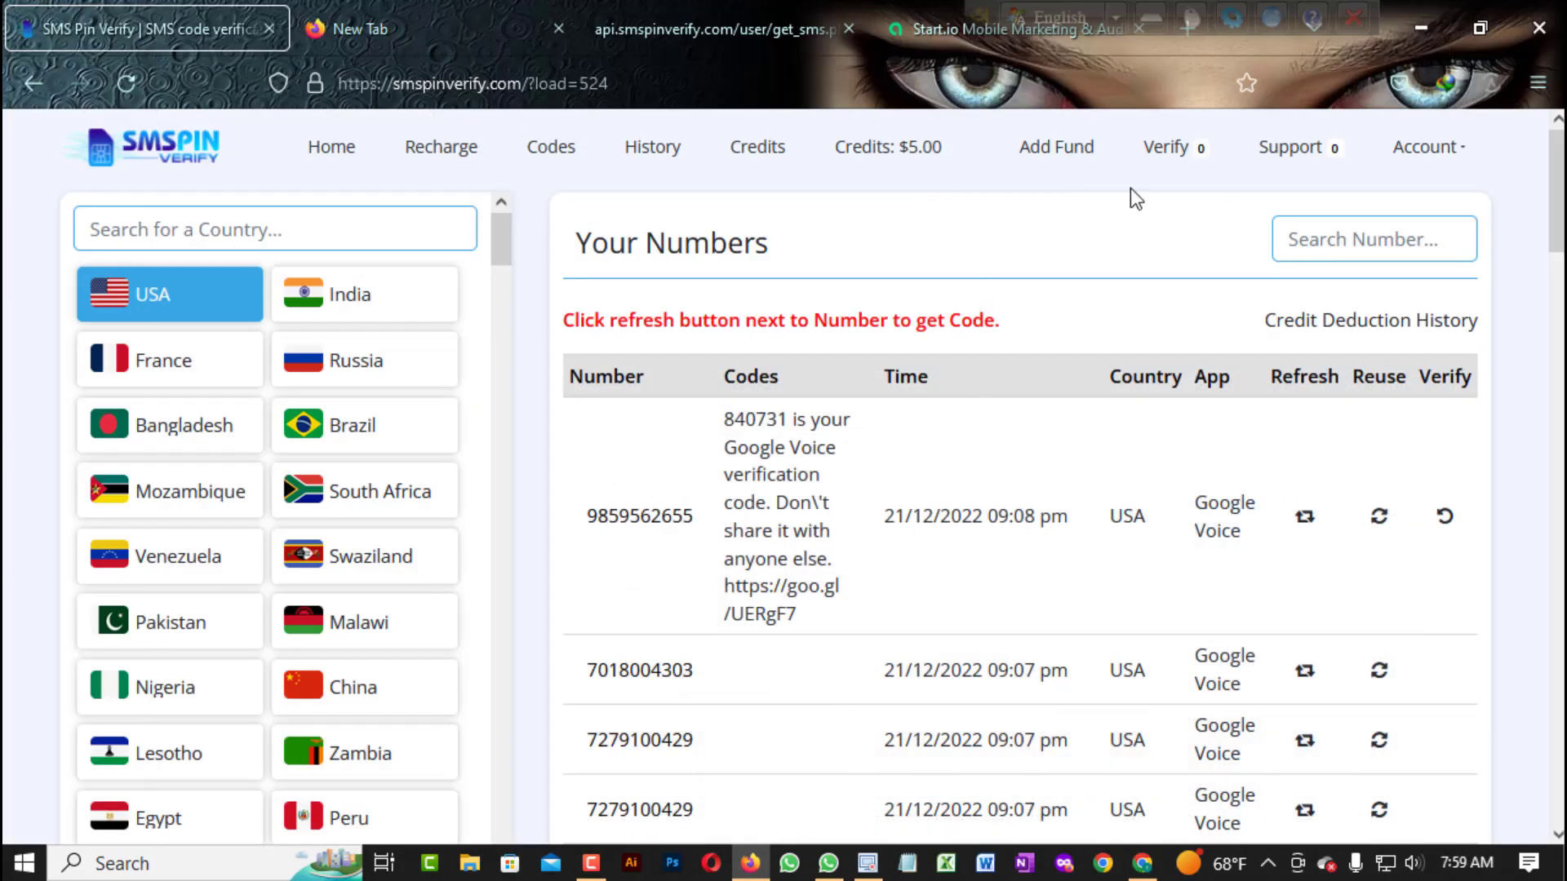
# Close the New Tab, api.smspinverify.com and Start.io browser tabs.
pyautogui.click(560, 30)
pyautogui.click(562, 28)
pyautogui.click(560, 29)
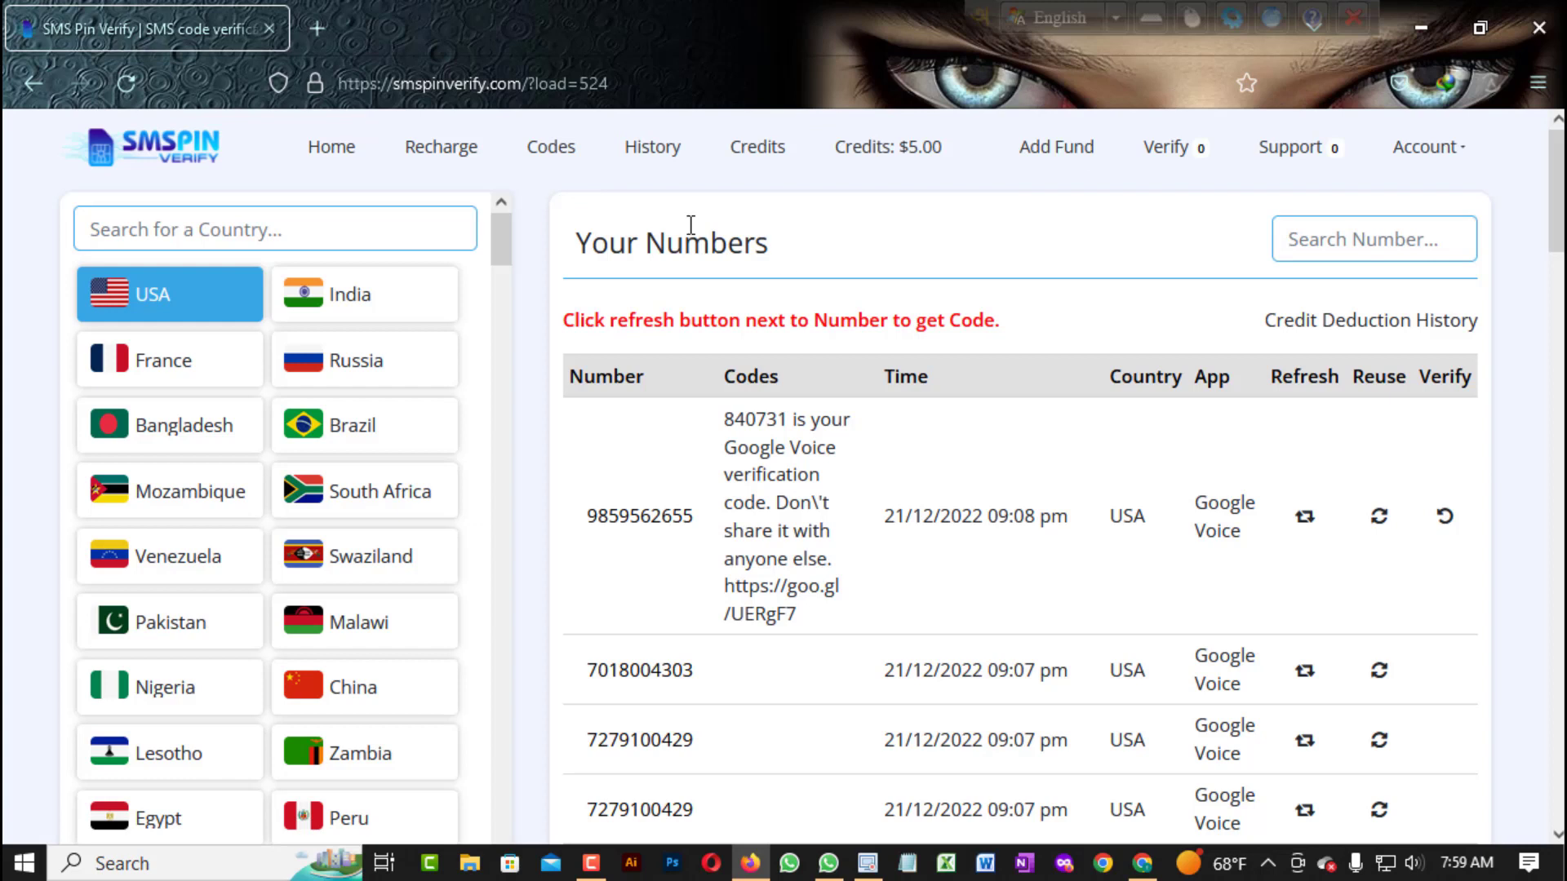
# Log out of the SMS Pin Verify account and open the site's login page.
pyautogui.click(1389, 155)
pyautogui.click(1404, 159)
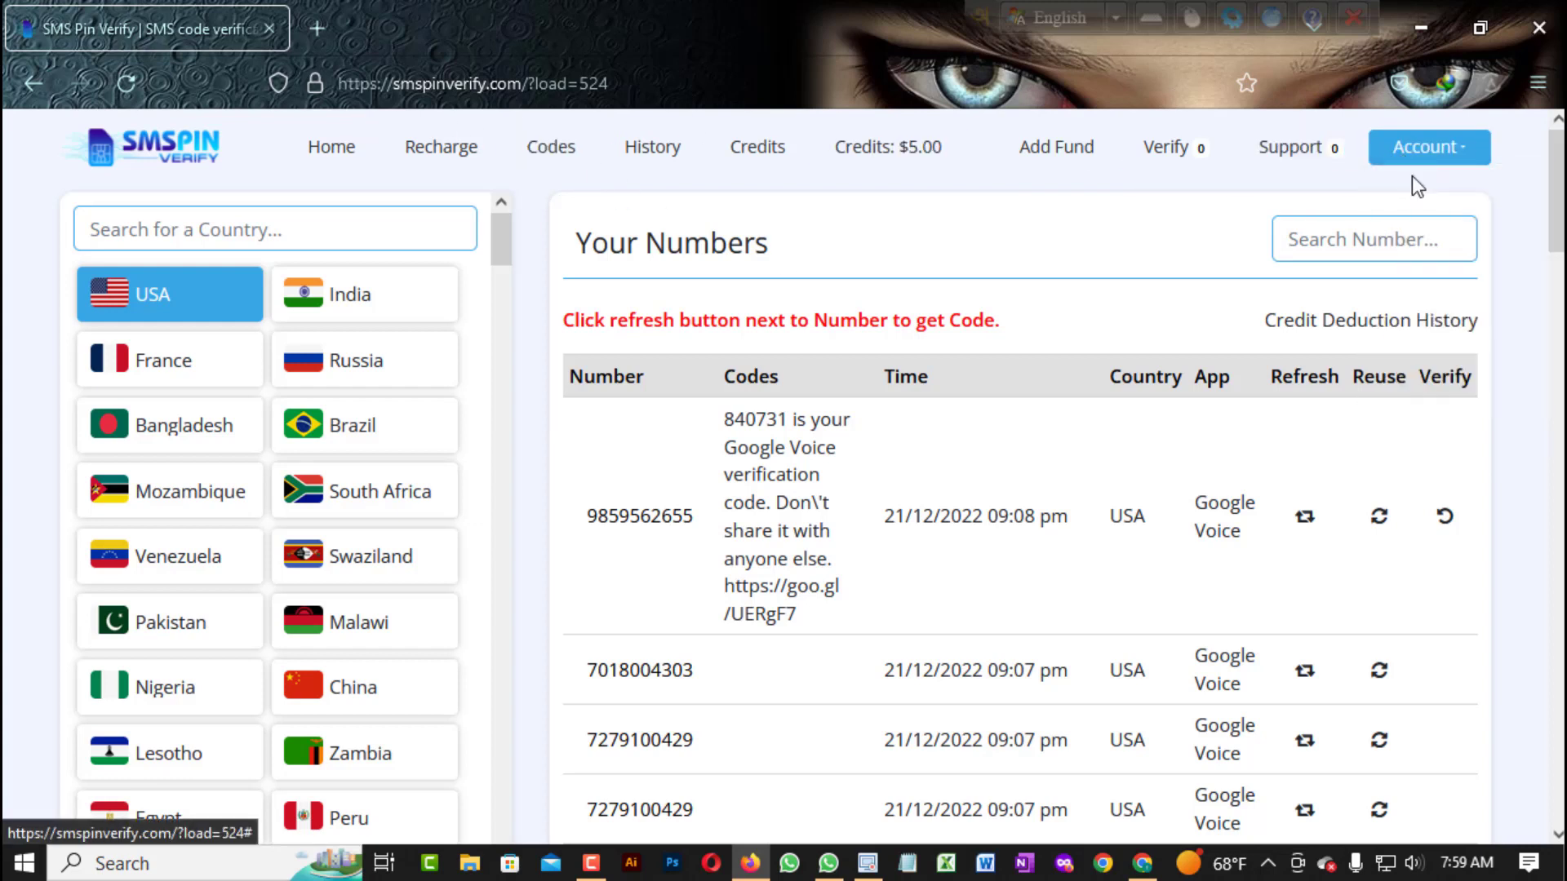
pyautogui.click(1424, 154)
pyautogui.click(1424, 371)
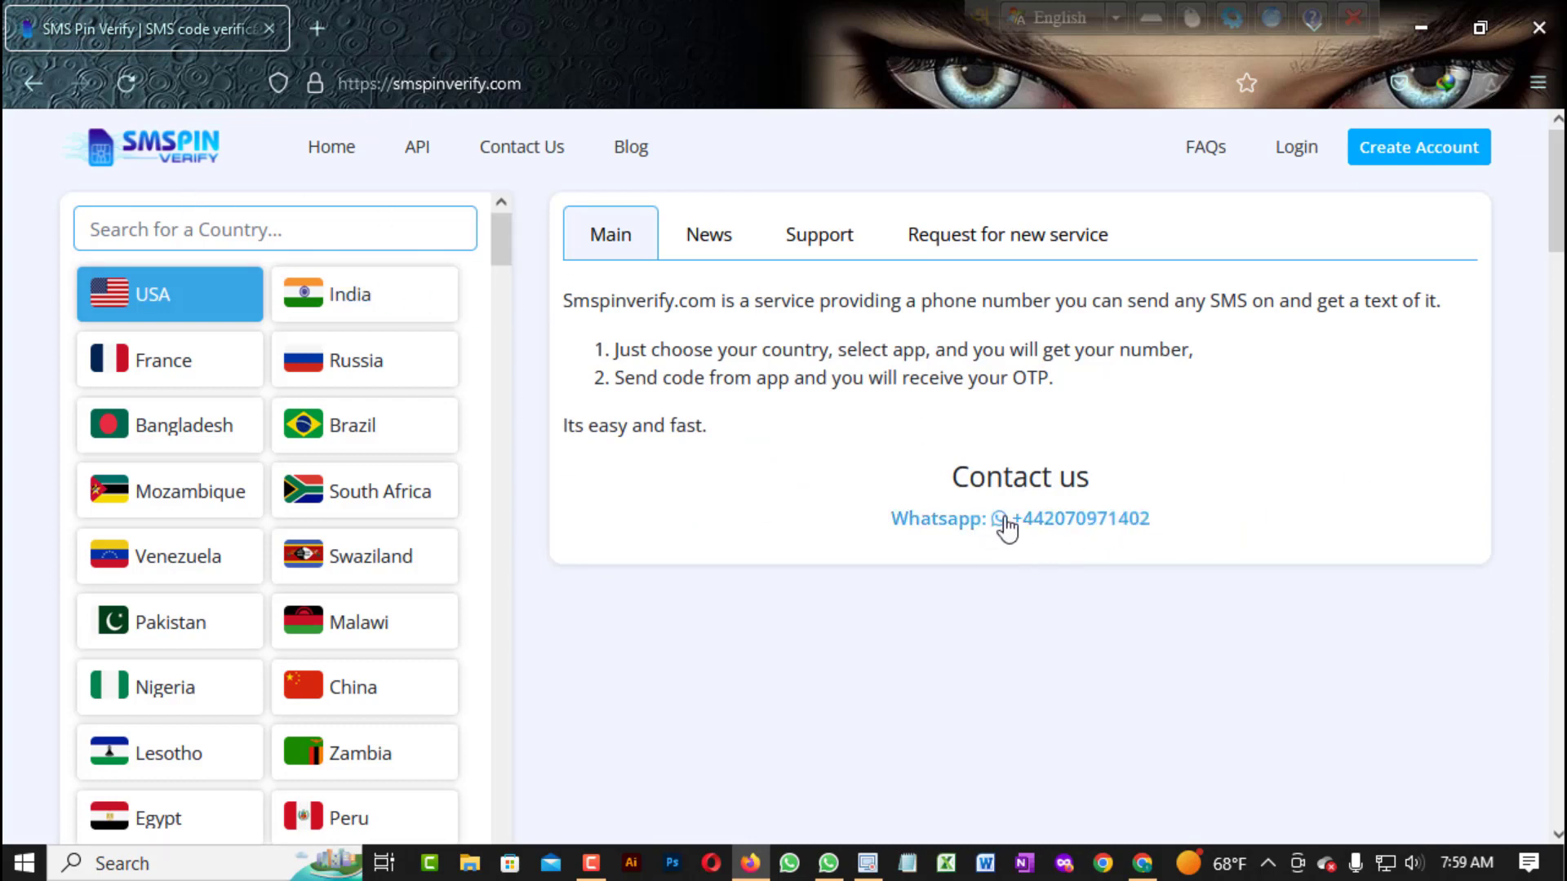
pyautogui.click(1296, 147)
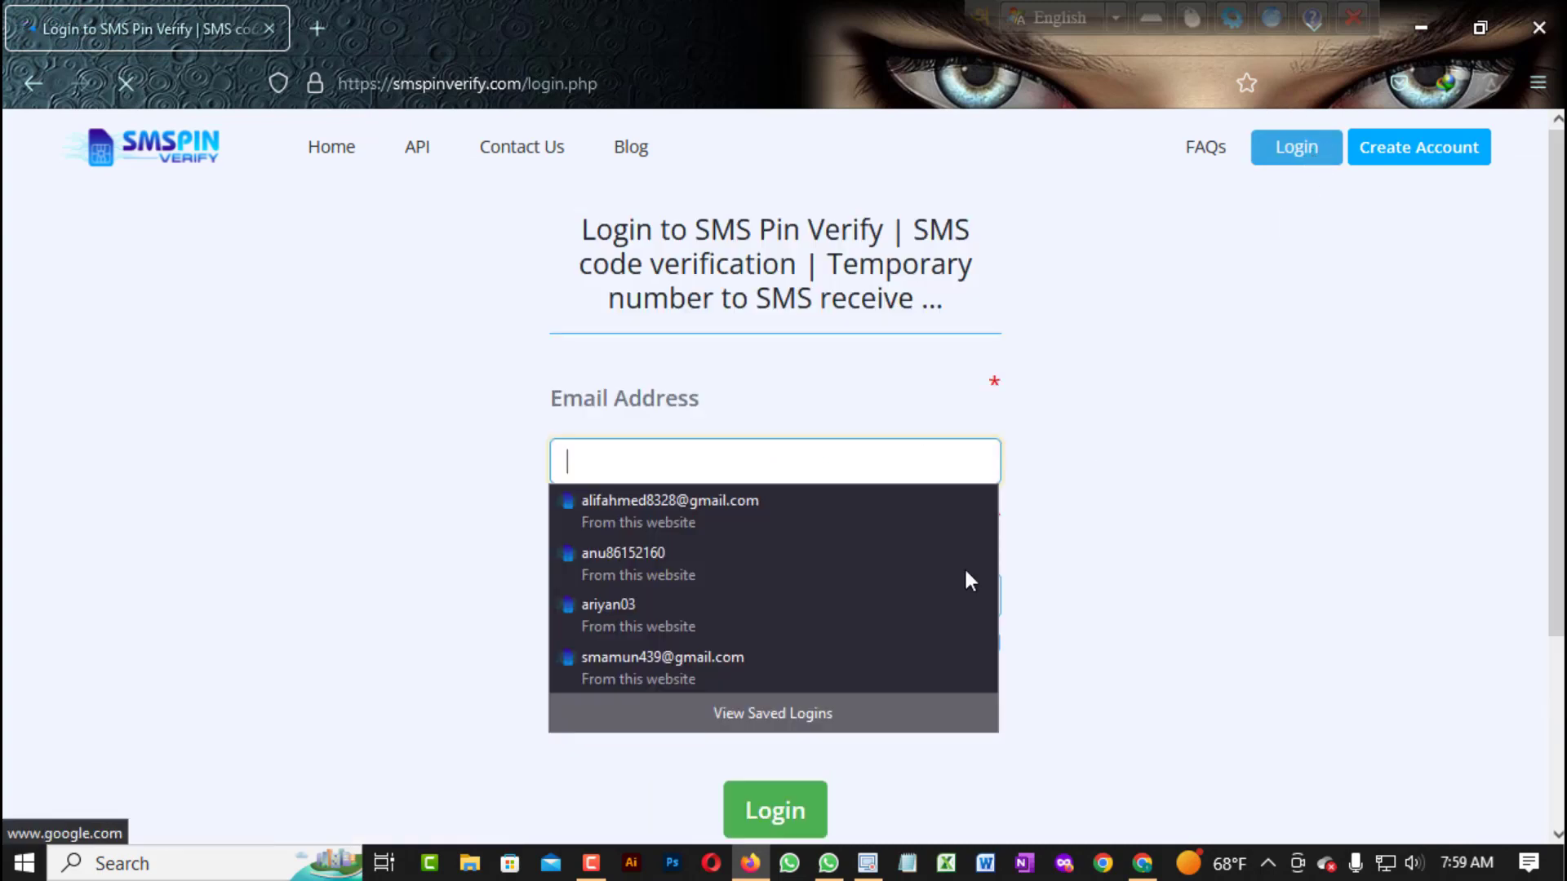
# Log in to SMS Pin Verify with the saved email address and account password, completing the reCAPTCHA by selecting the stairs images.
pyautogui.click(730, 671)
pyautogui.click(602, 722)
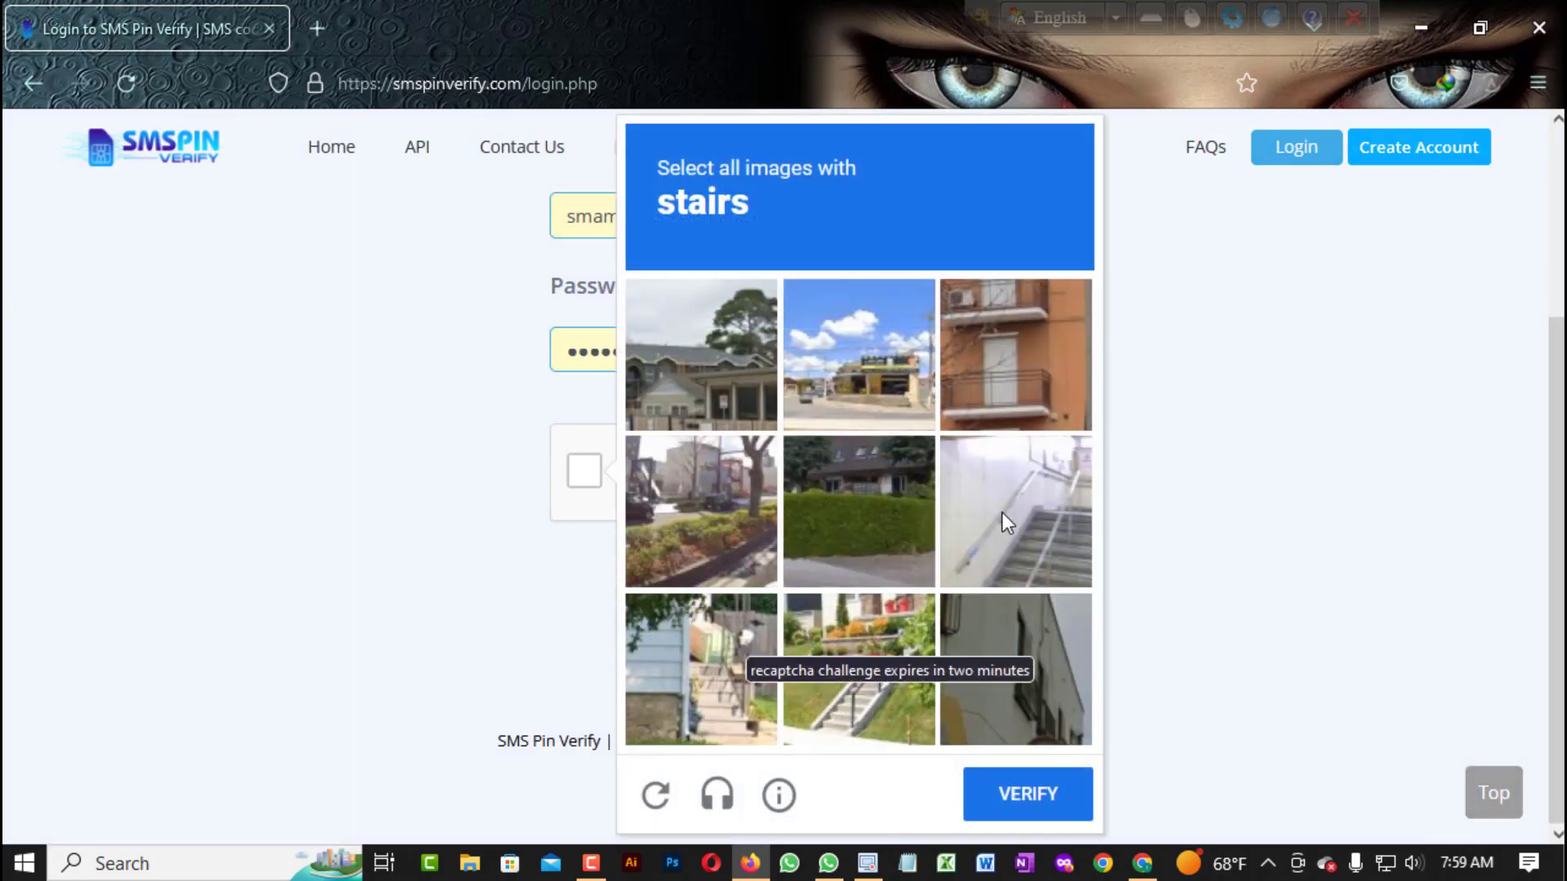
pyautogui.click(1002, 513)
pyautogui.click(894, 702)
pyautogui.click(722, 684)
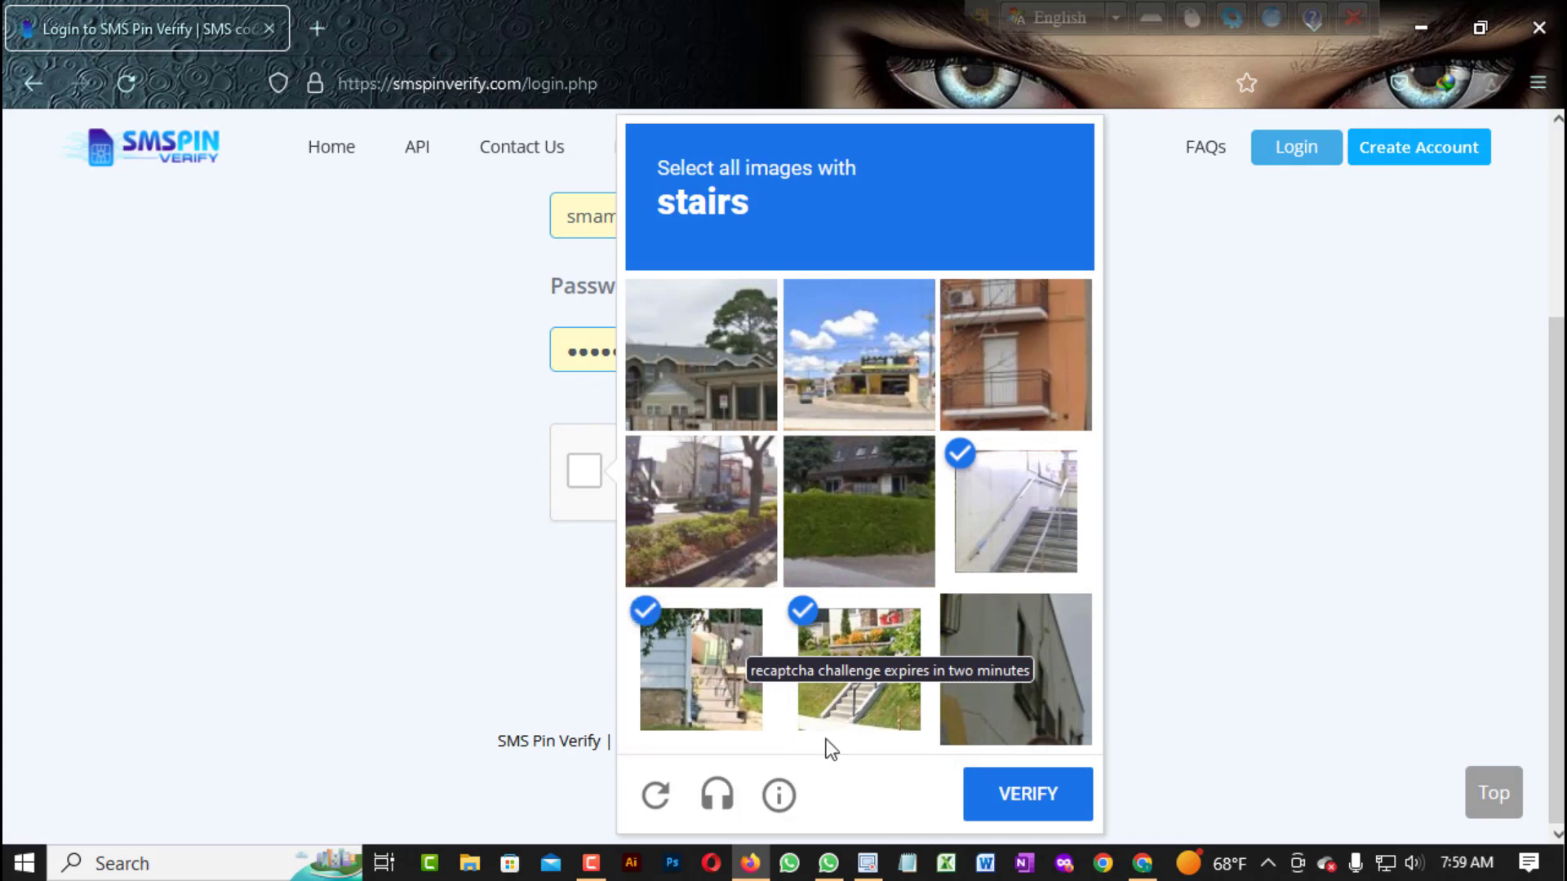
pyautogui.click(1016, 808)
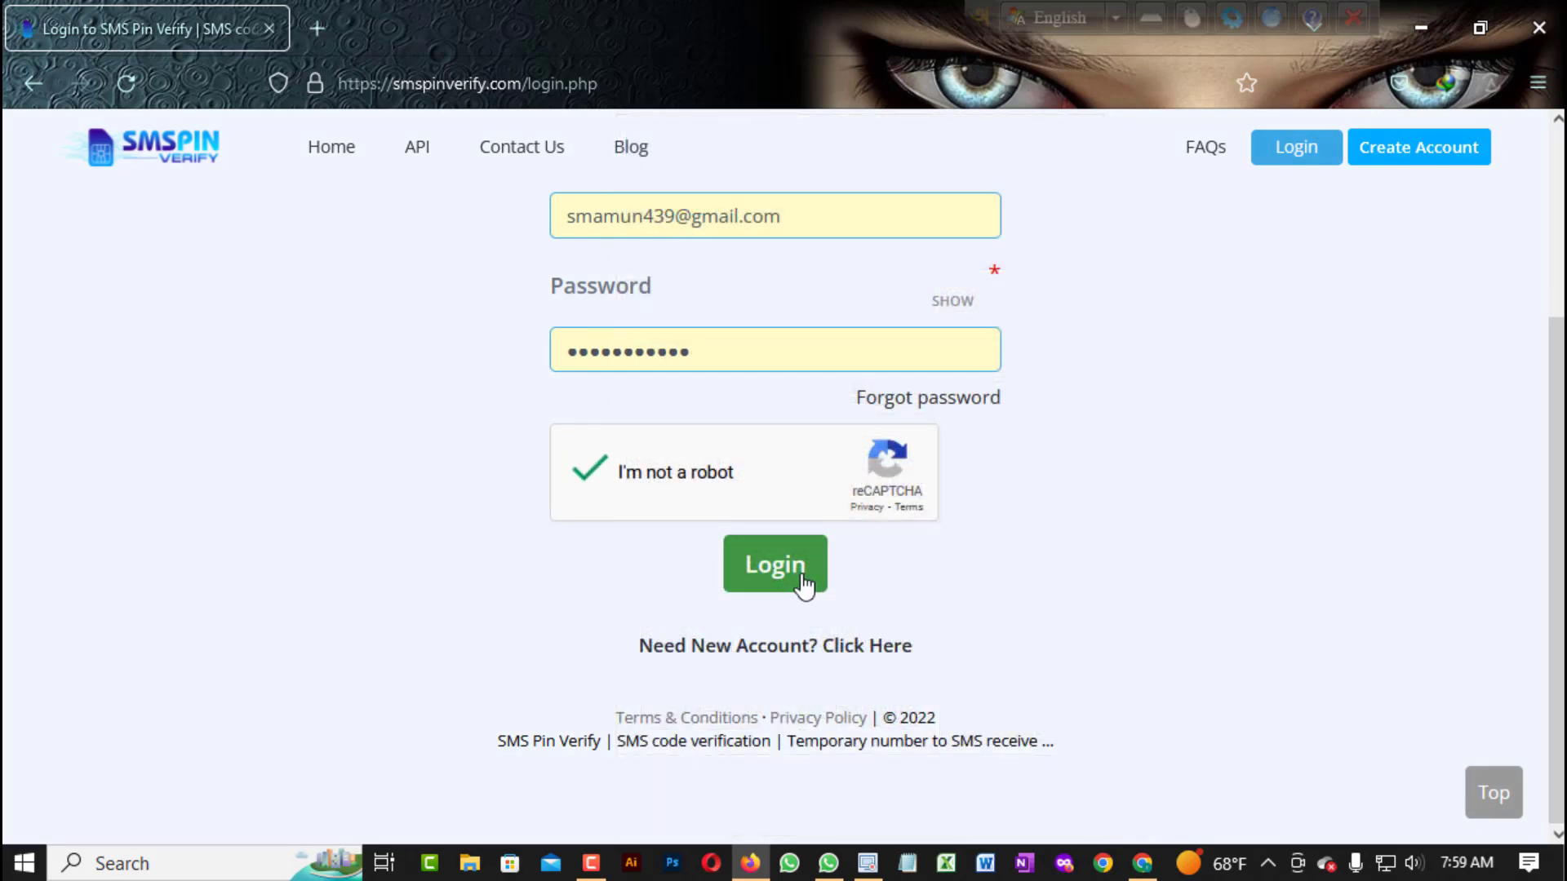
pyautogui.click(804, 575)
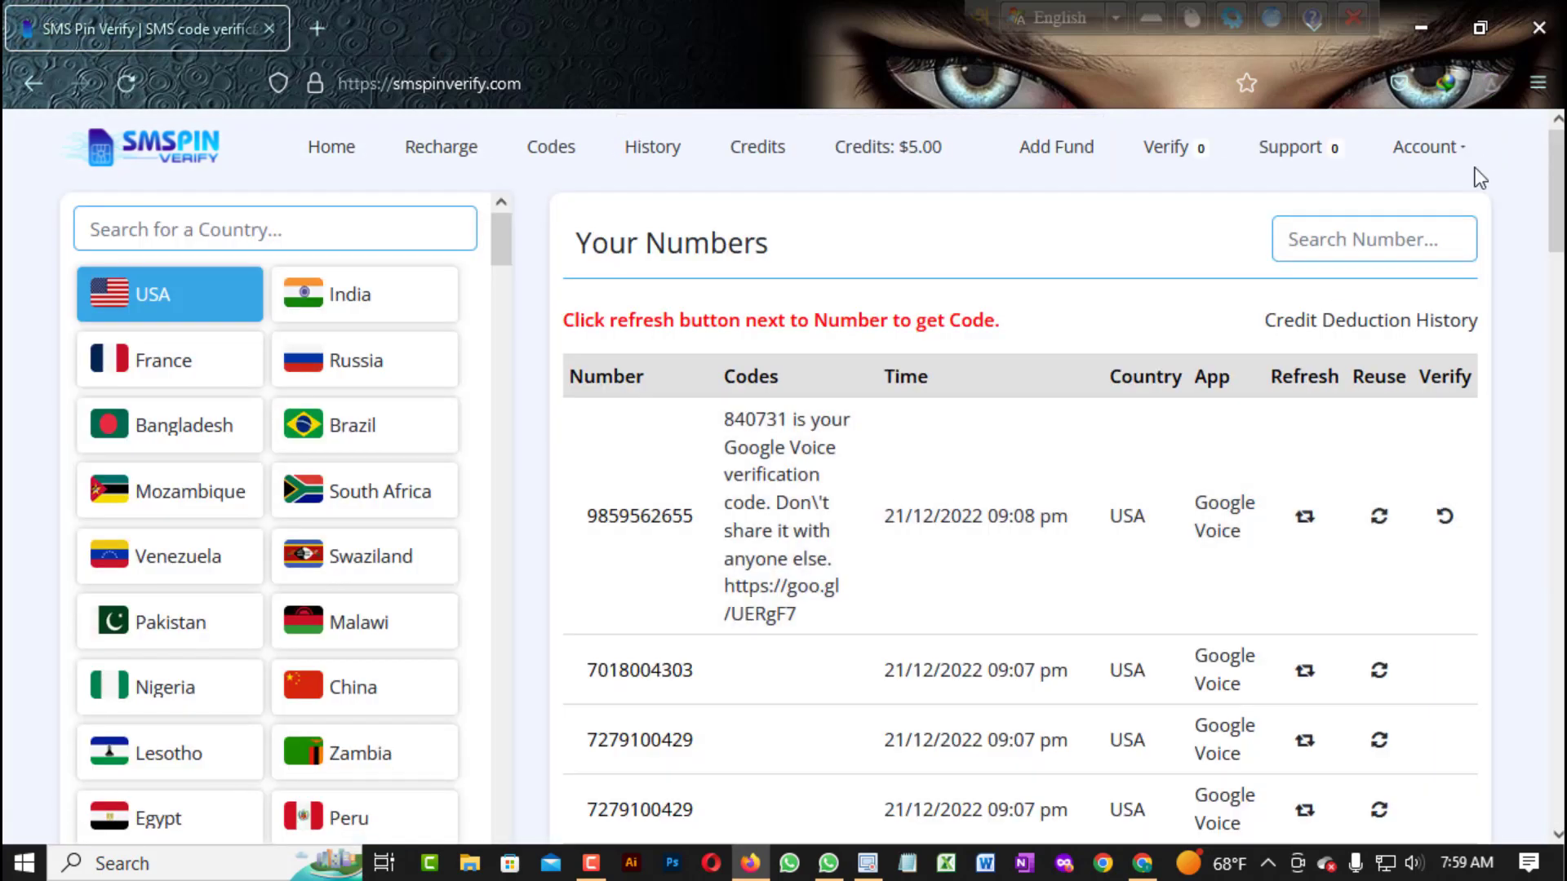
# Examine the Tab Auto Refresh add-on's interval options for the SMS Pin Verify page.
pyautogui.click(1493, 88)
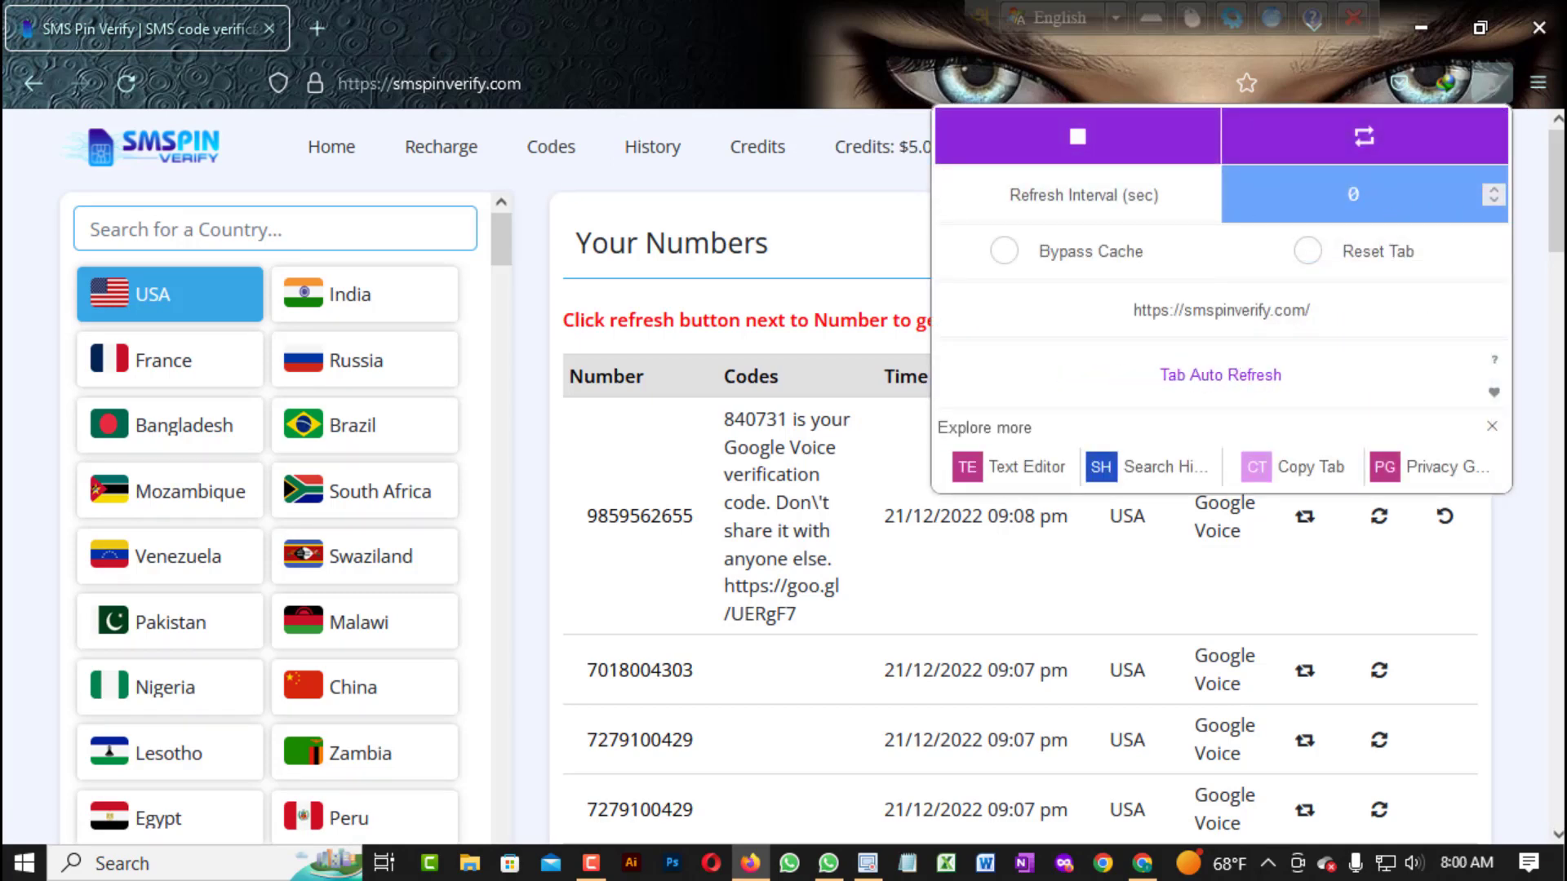
pyautogui.click(723, 52)
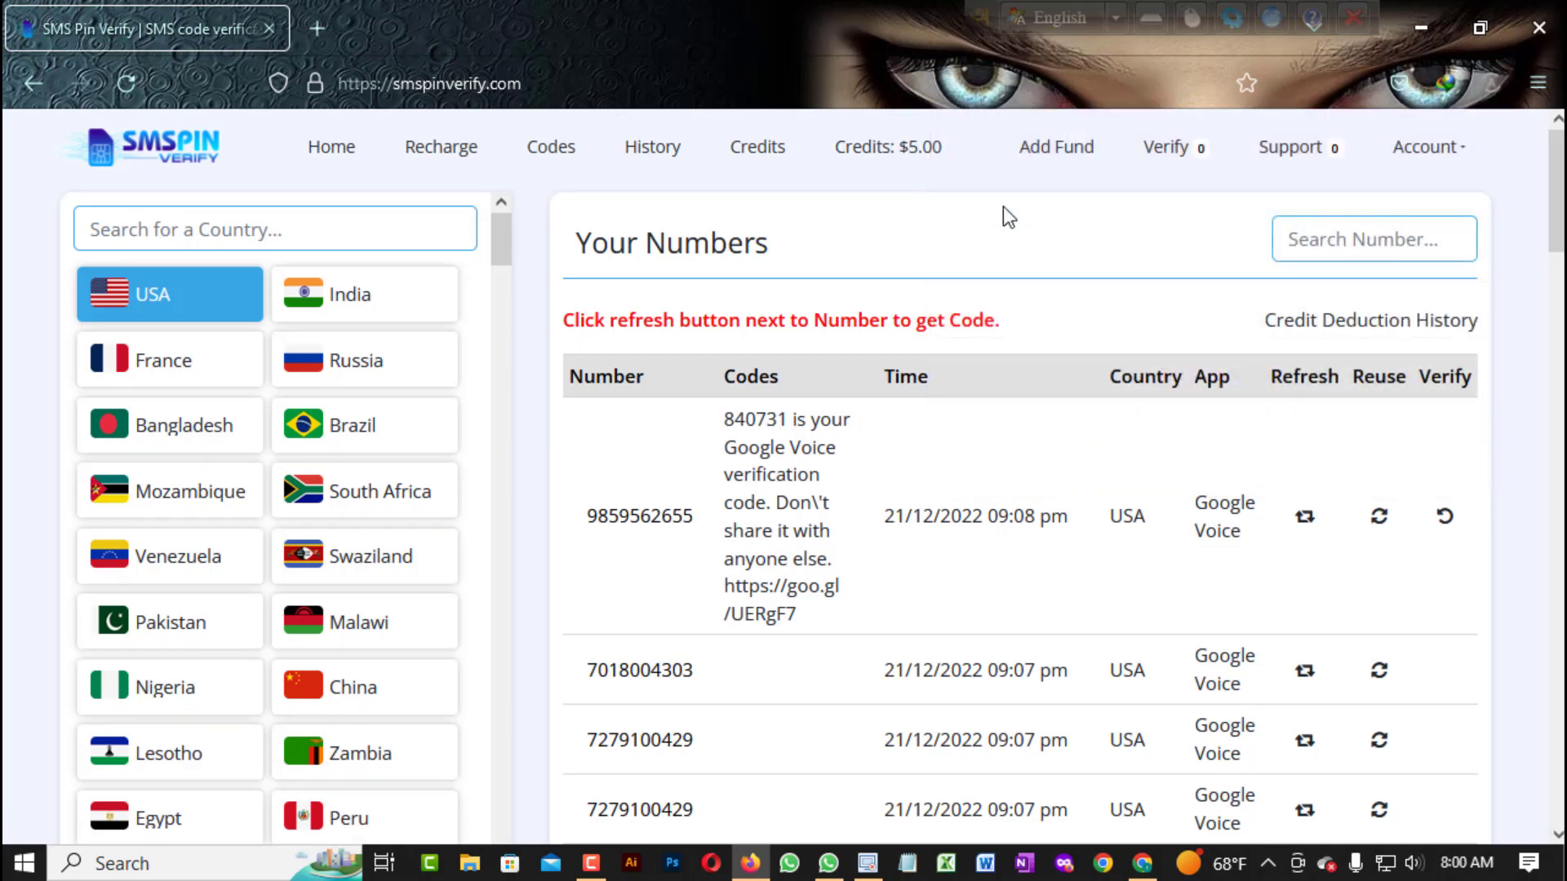
pyautogui.click(1495, 88)
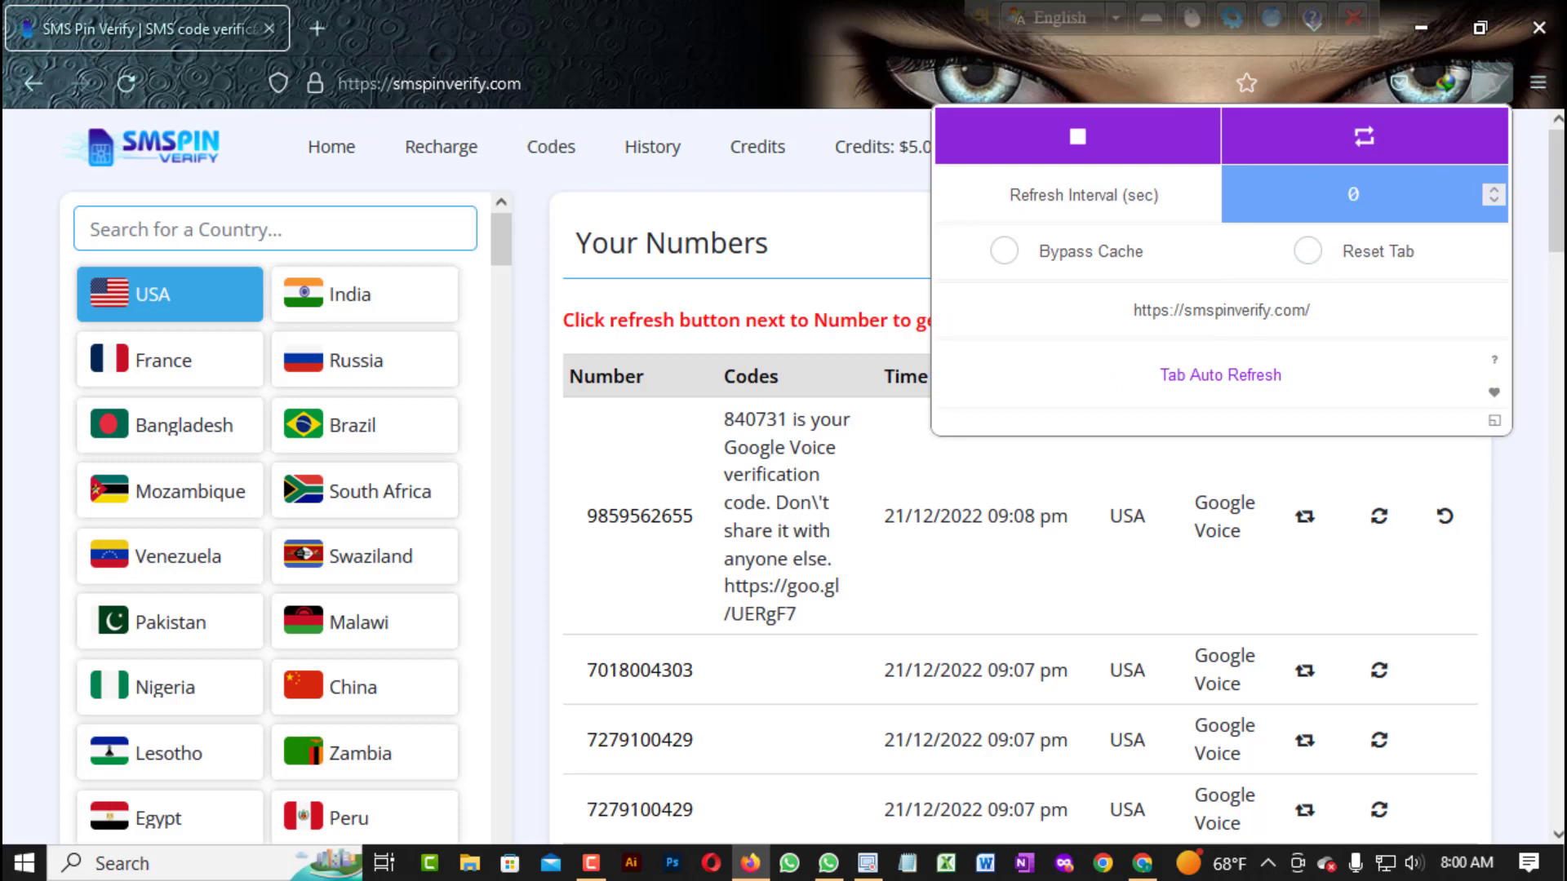
pyautogui.click(735, 83)
pyautogui.click(1512, 173)
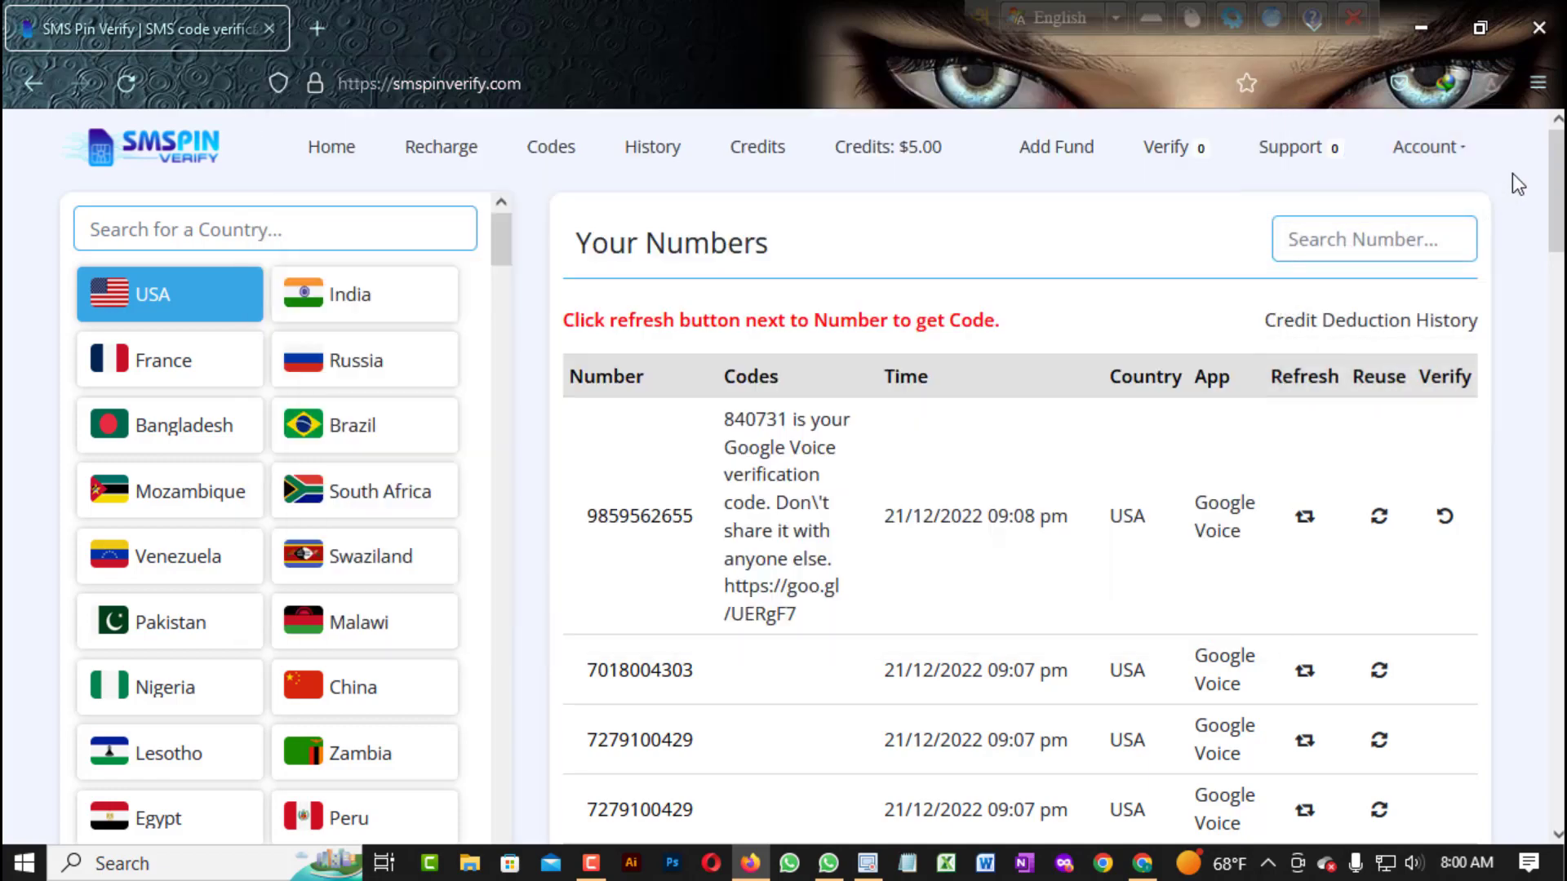
pyautogui.click(1539, 92)
pyautogui.click(1290, 231)
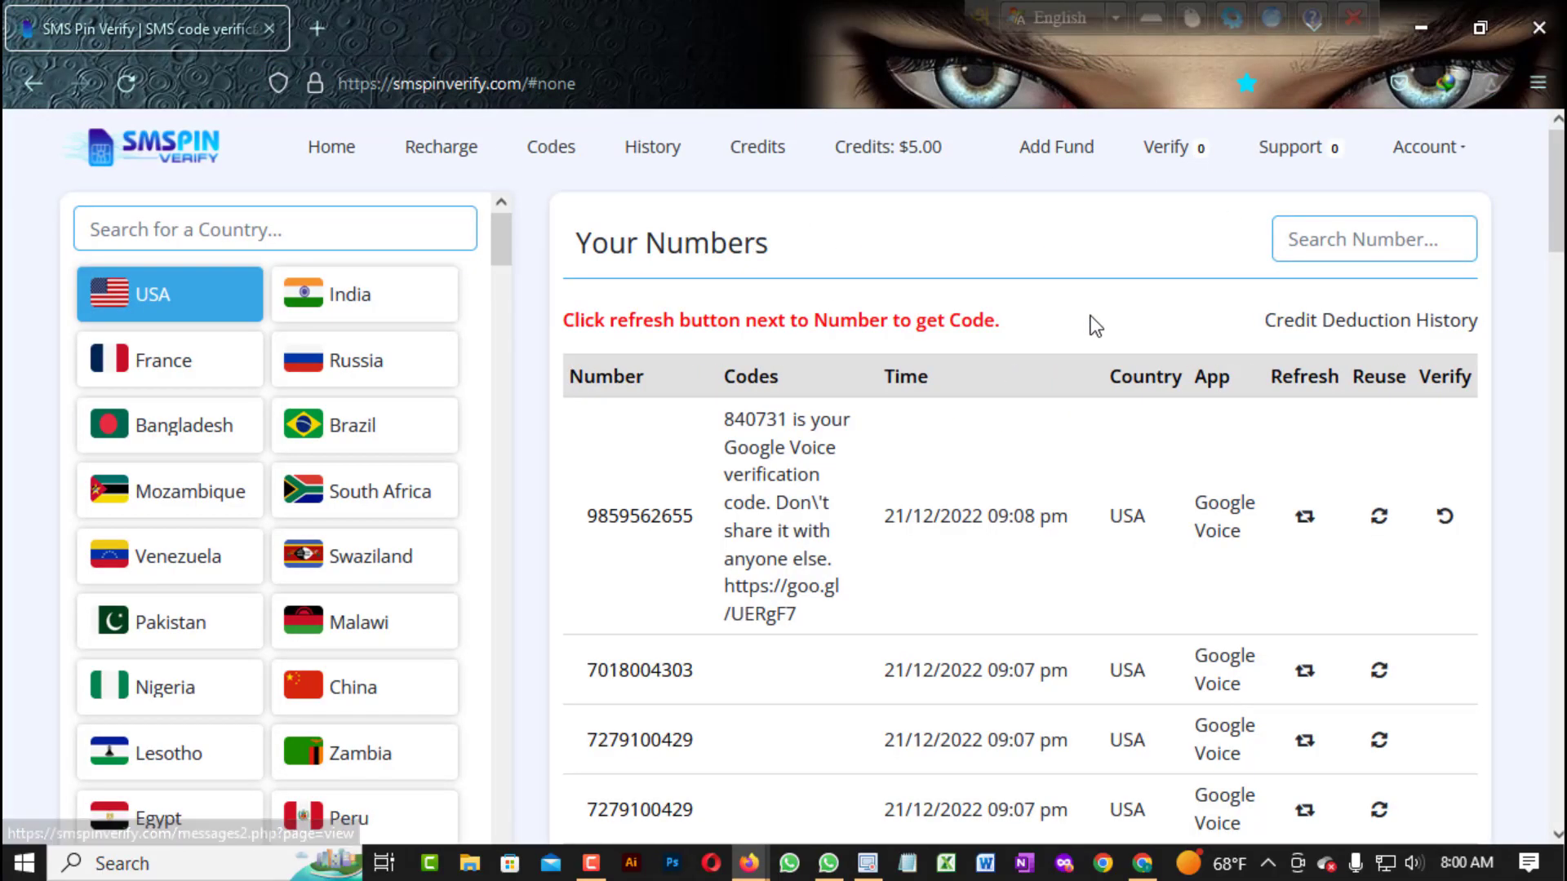
pyautogui.scroll(-2, 1085, 329)
pyautogui.scroll(2, 1257, 388)
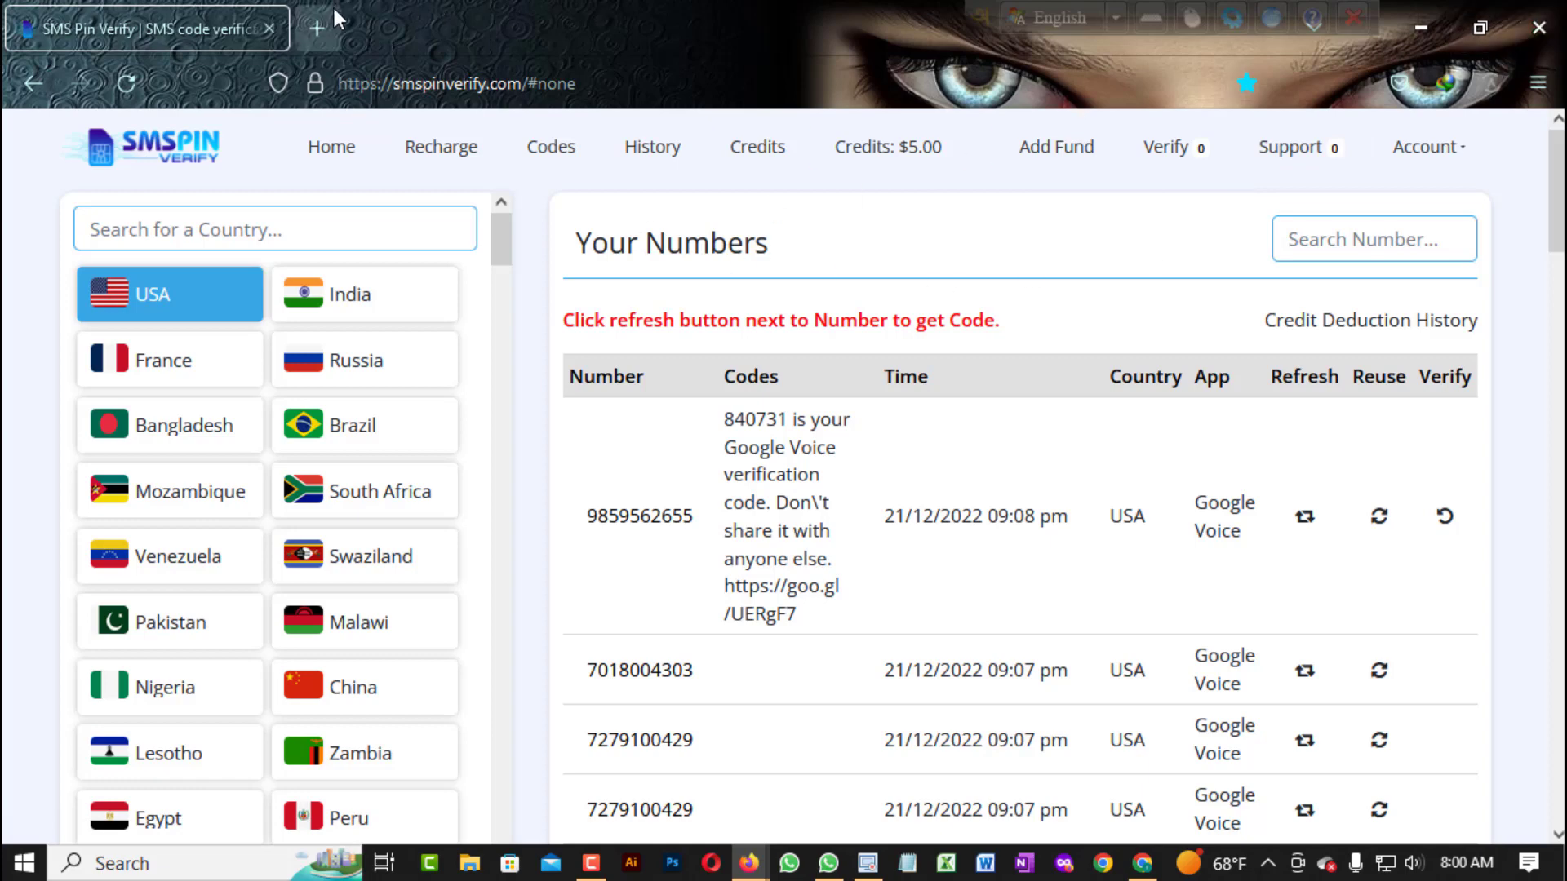
# Add a new browser tab and open all bookmarks in the number folder as separate tabs.
pyautogui.click(320, 29)
pyautogui.click(1504, 93)
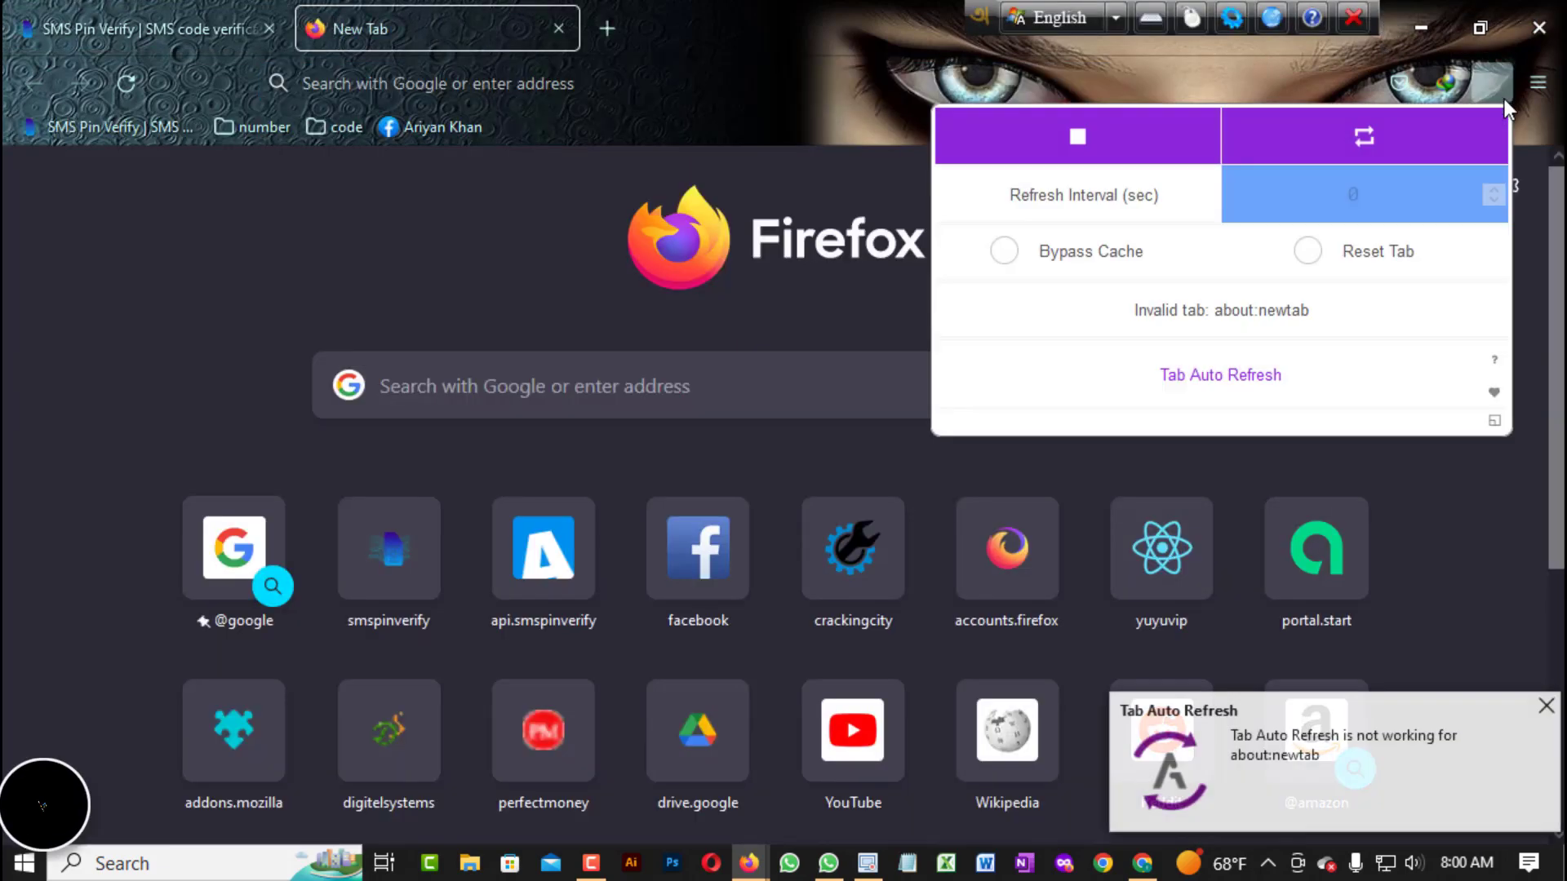
pyautogui.click(202, 24)
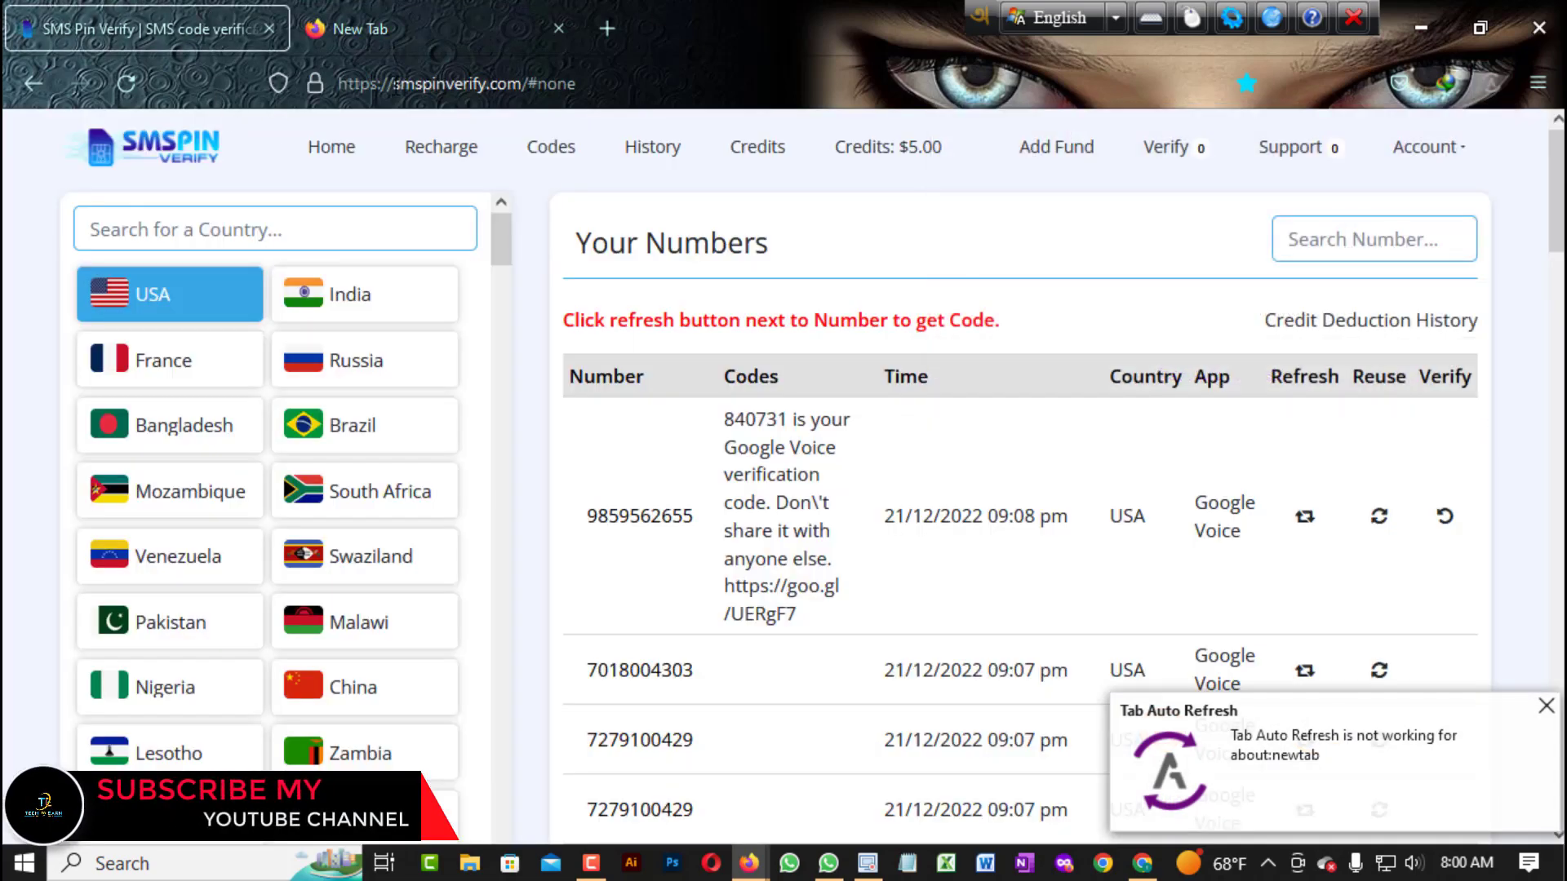
pyautogui.click(368, 28)
pyautogui.middleClick(243, 122)
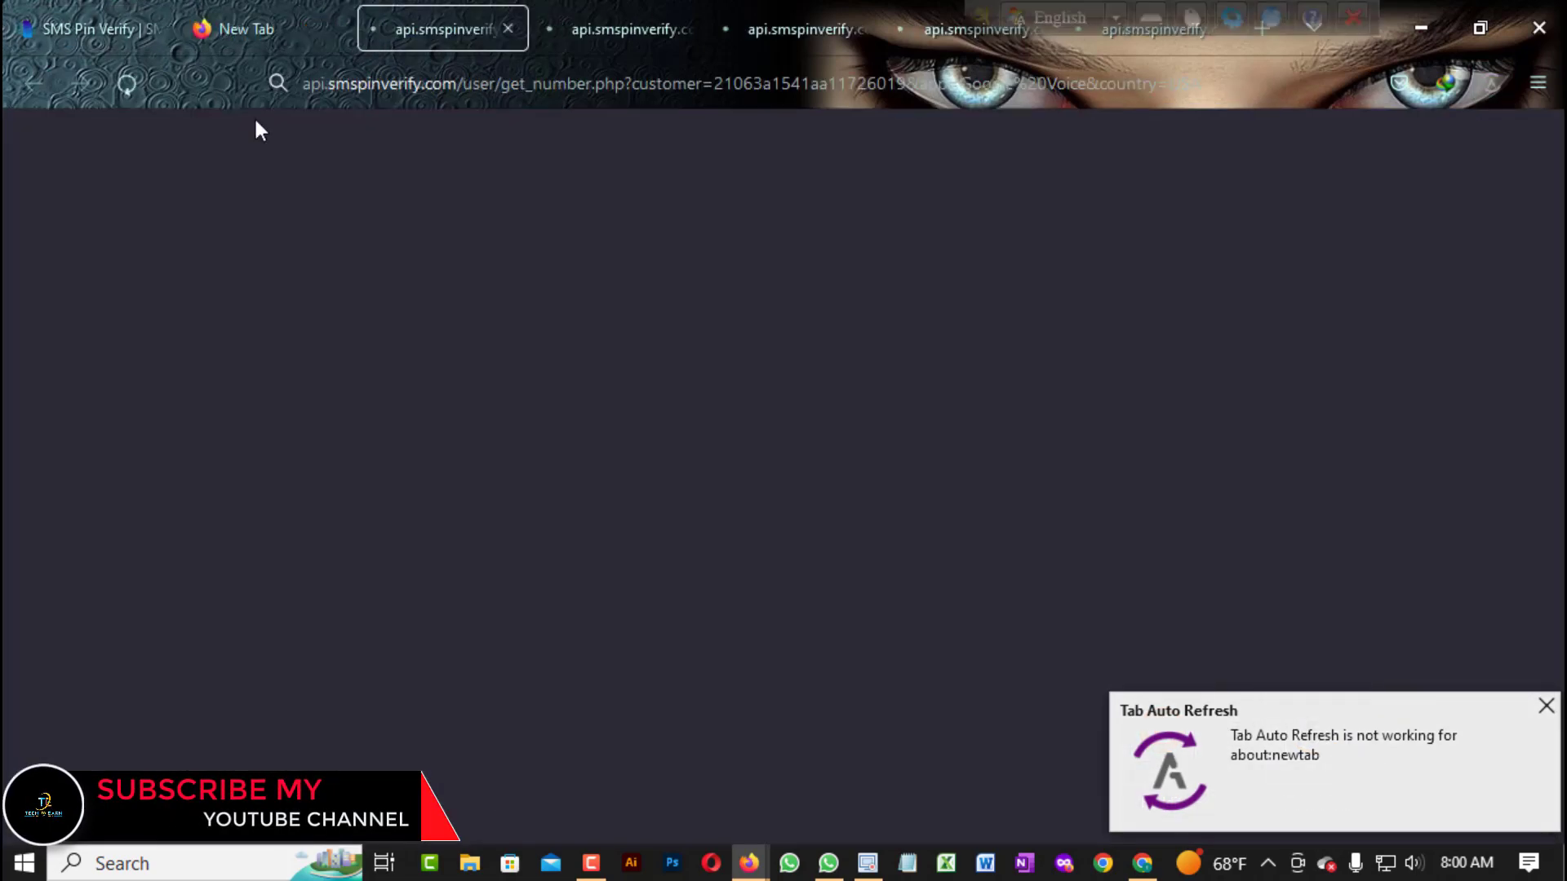
# Set the Tab Auto Refresh interval to 1 second for the first api.smspinverify.com tab.
pyautogui.click(1497, 80)
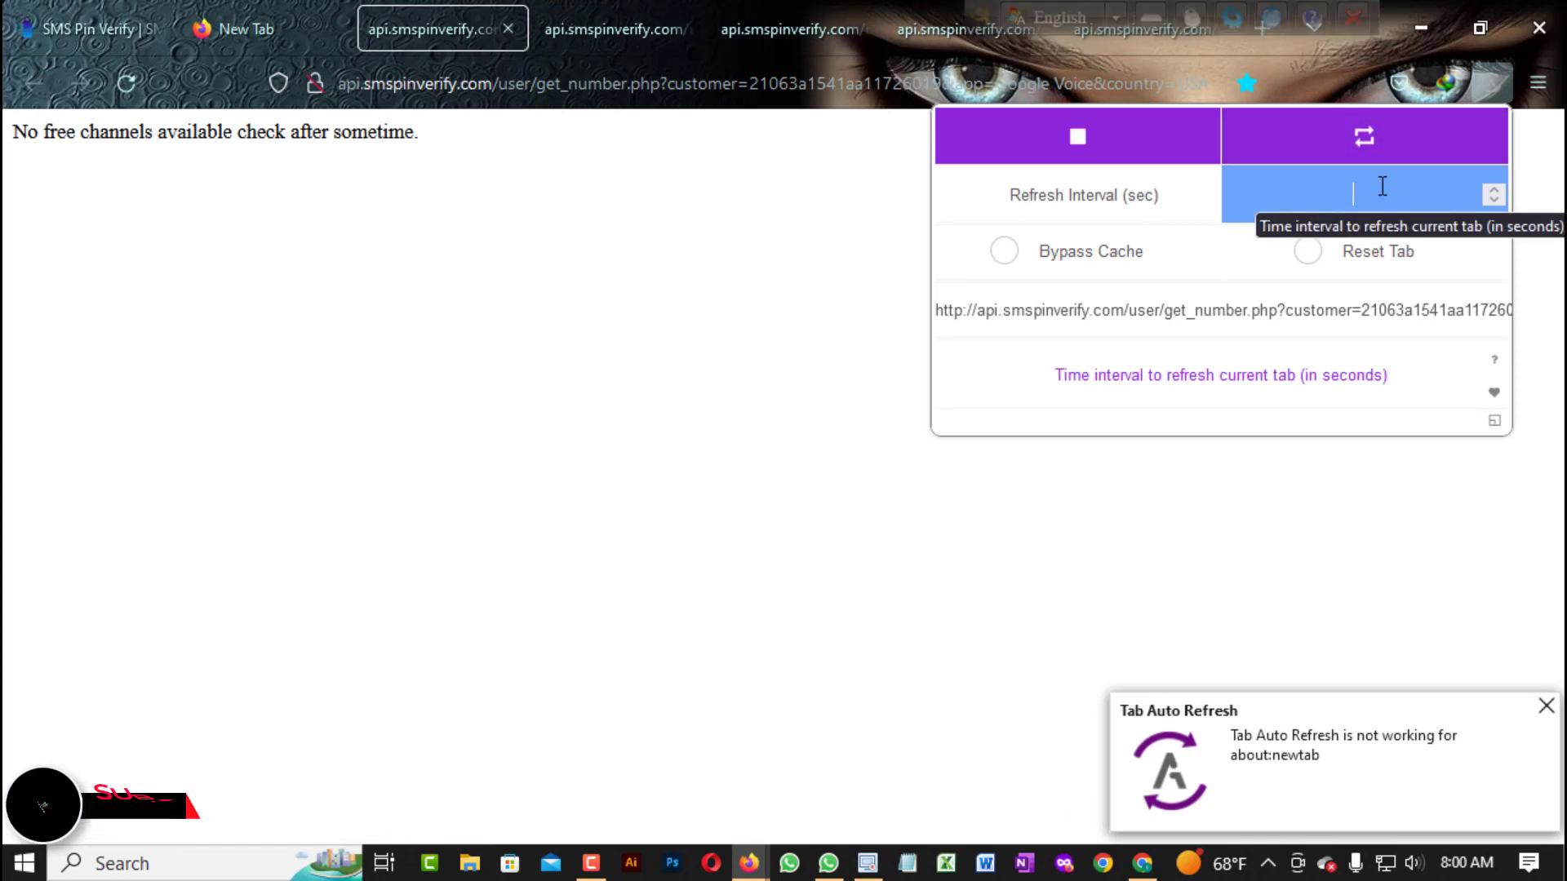
pyautogui.write('2')
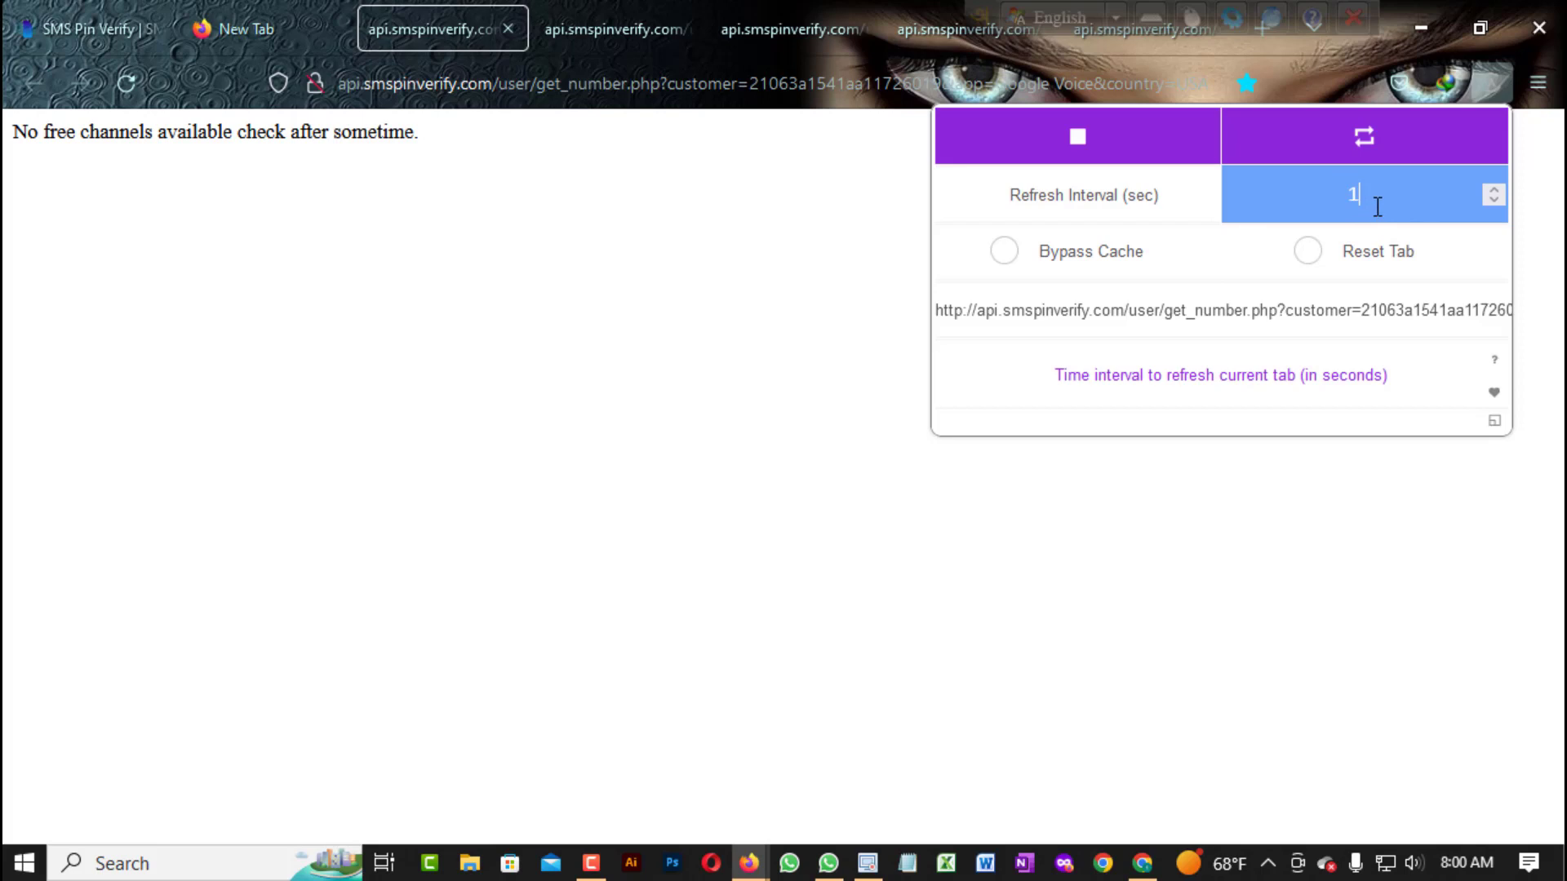
pyautogui.click(1368, 487)
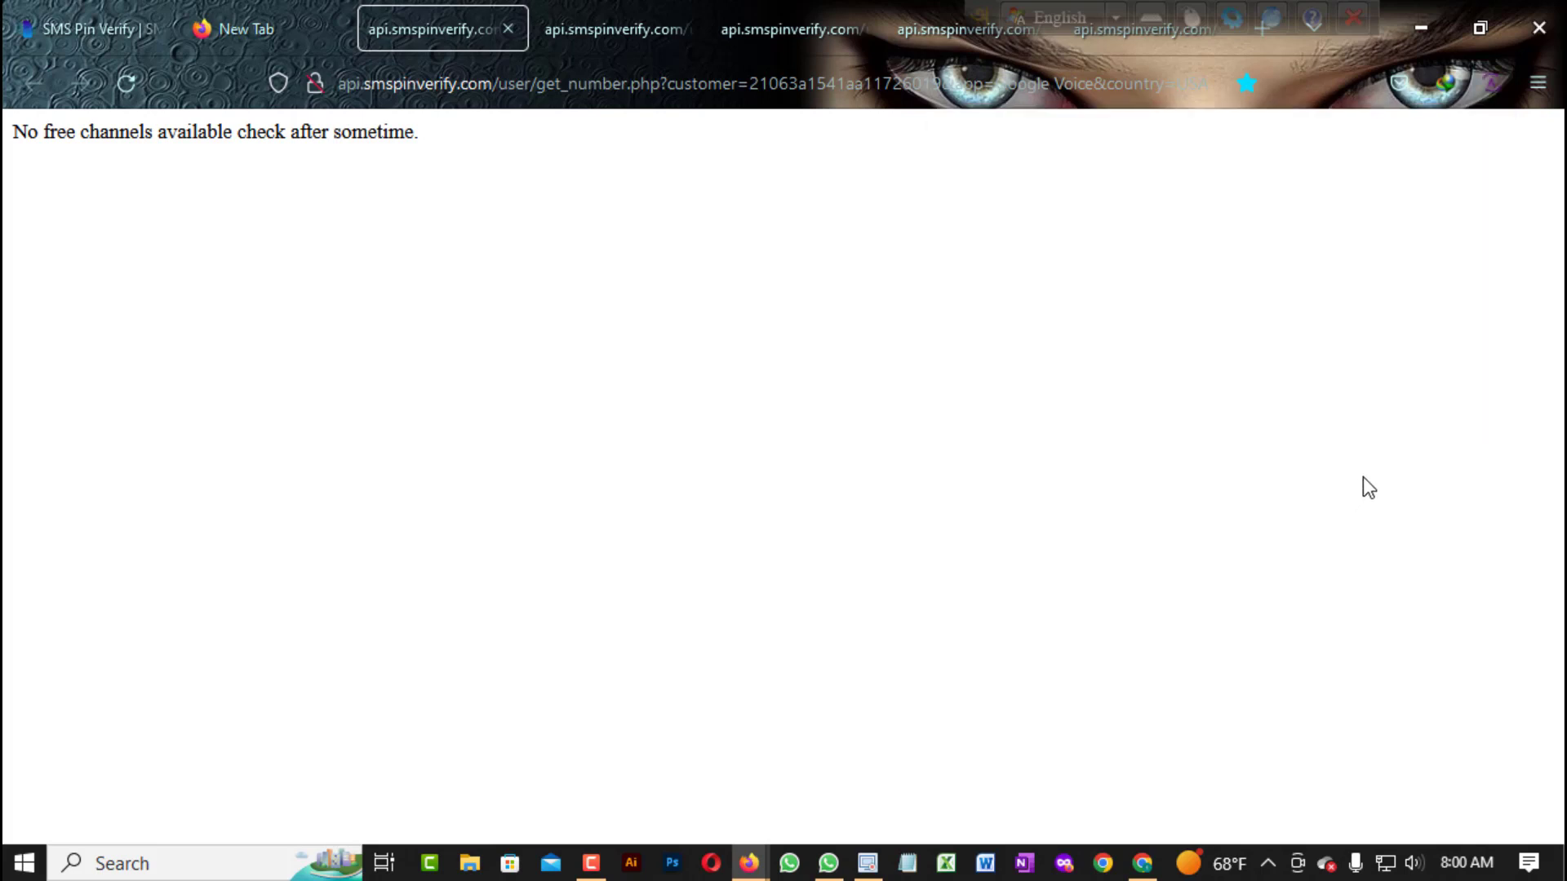
# Close the api.smspinverify.com tabs, reopen all the number folder's bookmarks, and minimize the browser window.
pyautogui.click(501, 26)
pyautogui.click(501, 26)
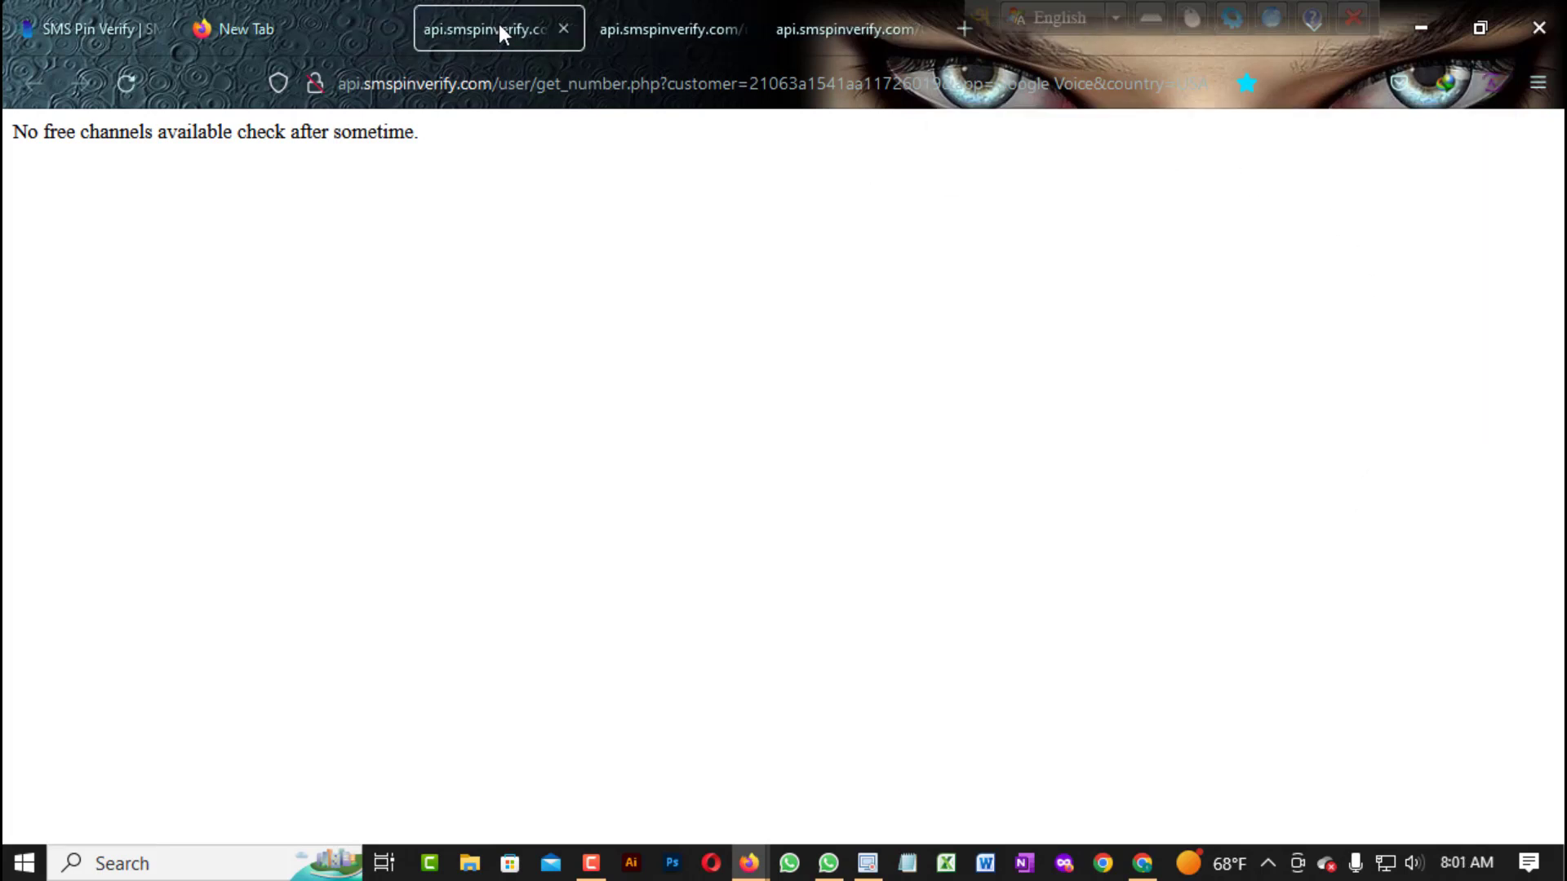
pyautogui.click(501, 26)
pyautogui.click(502, 26)
pyautogui.middleClick(499, 29)
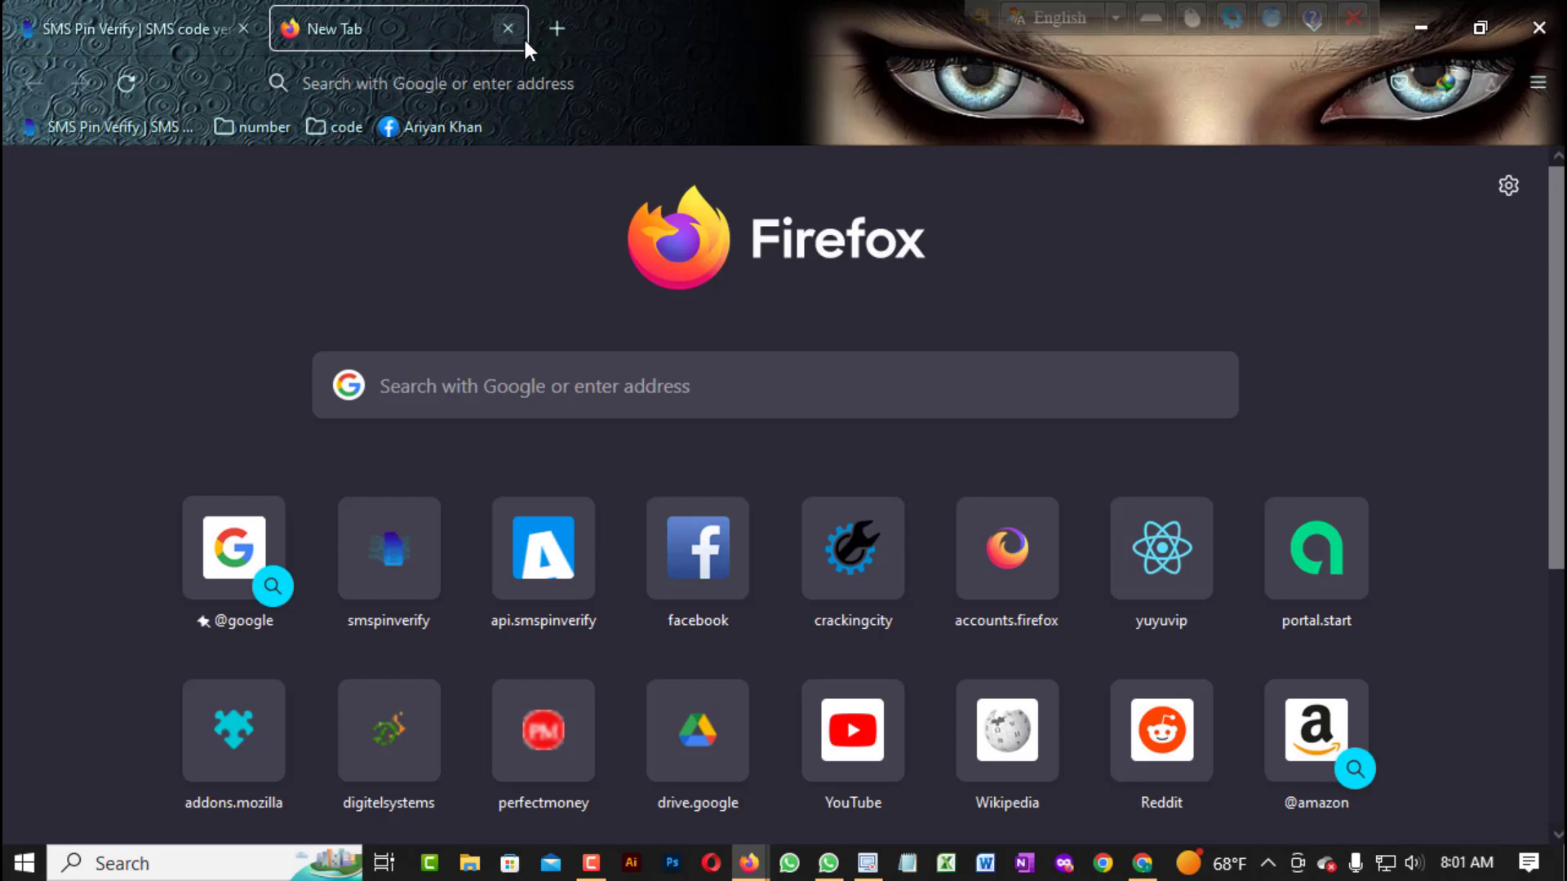
pyautogui.middleClick(258, 120)
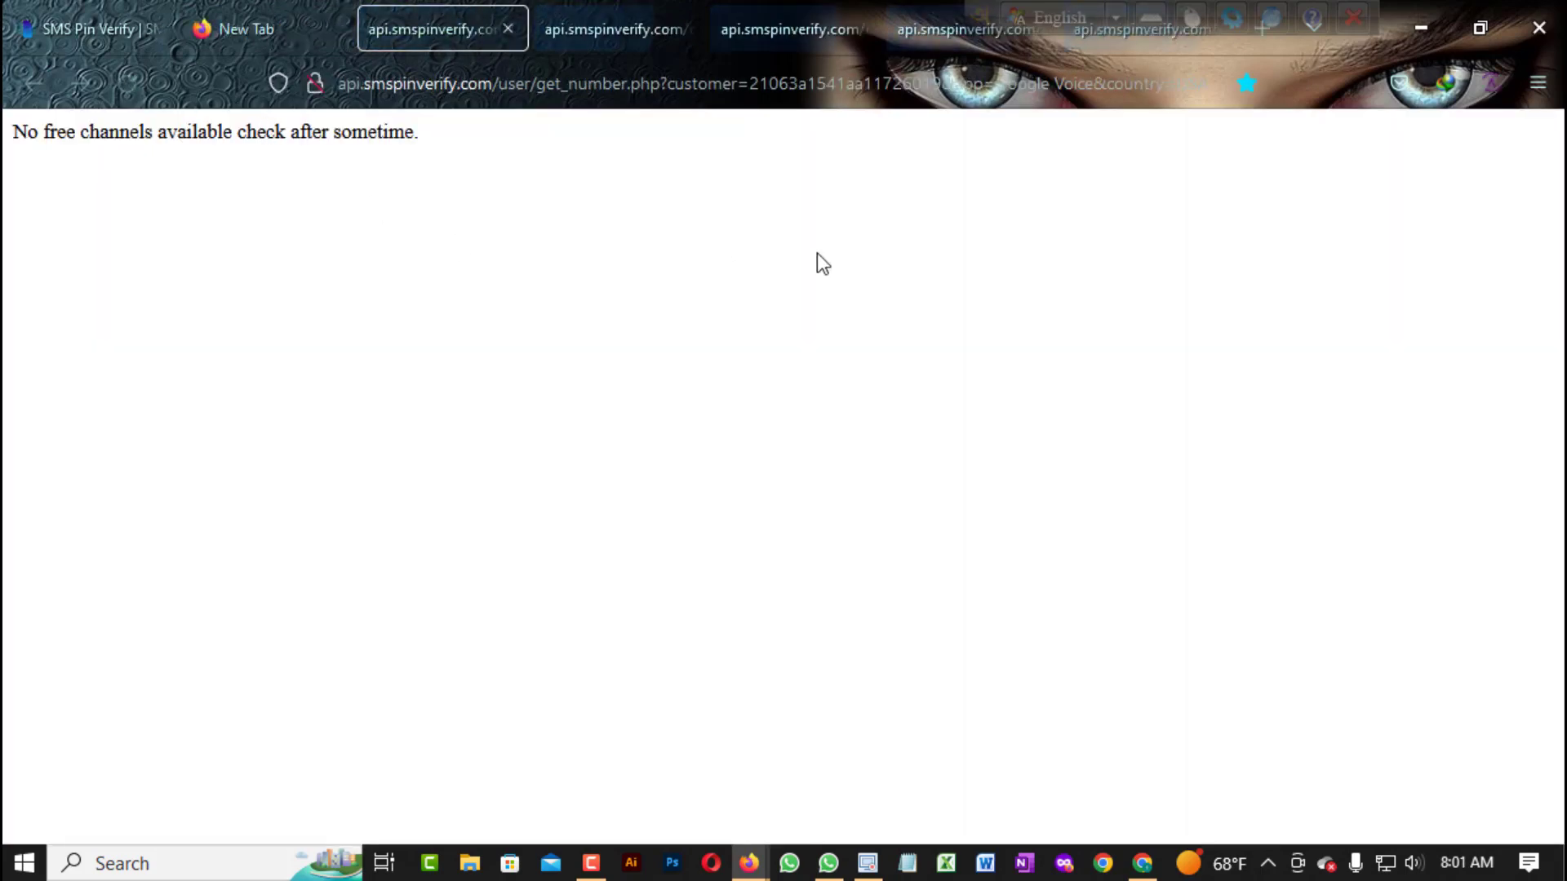
pyautogui.click(1417, 30)
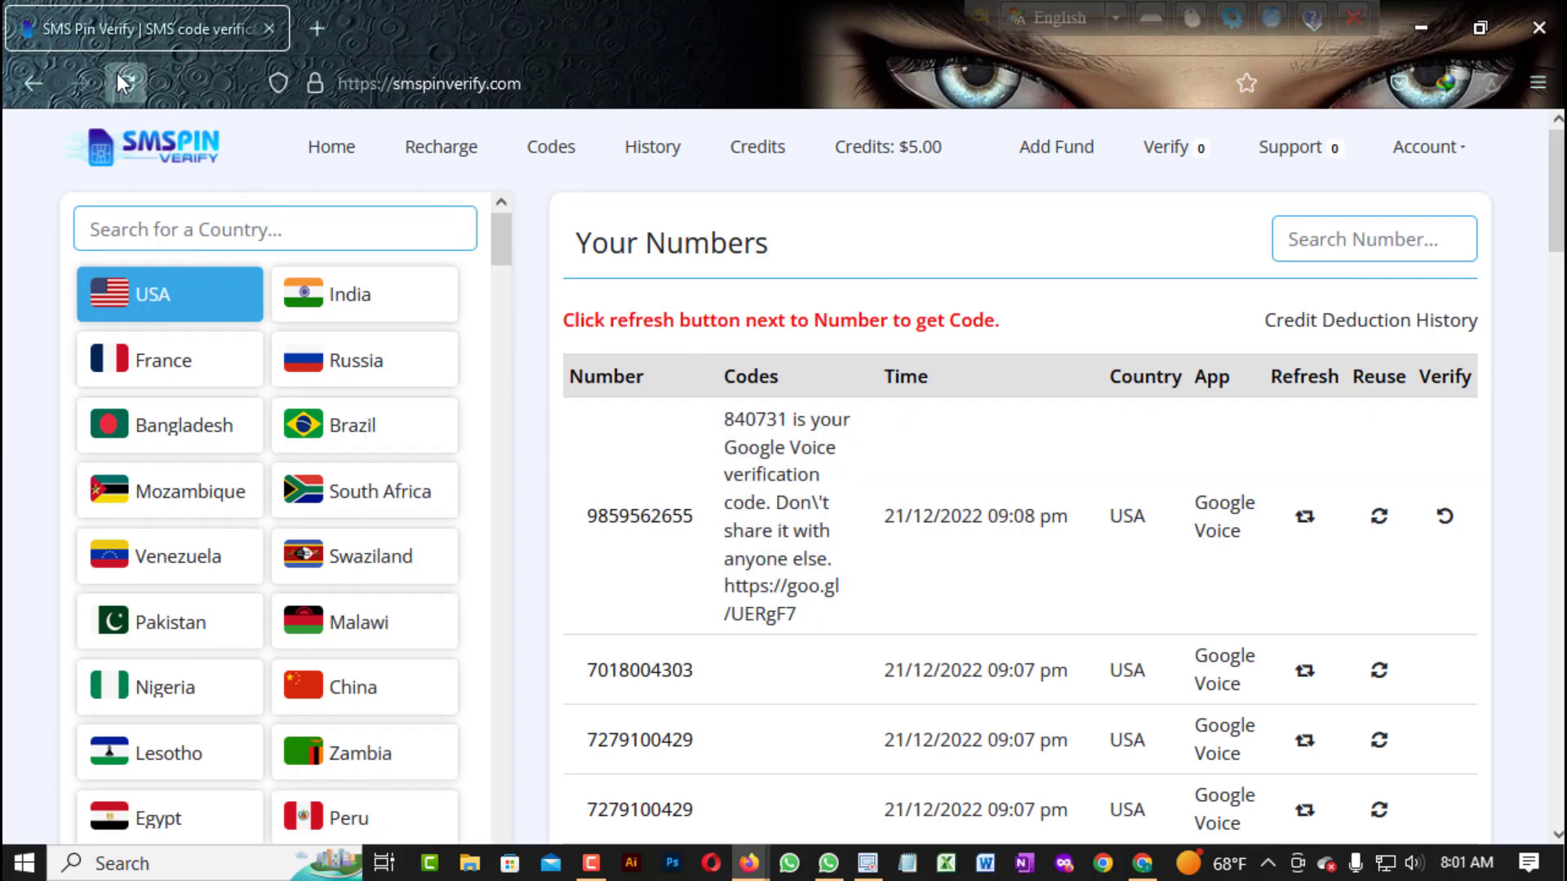
# Reload the Your Numbers page and highlight the Google Voice code in the 09:08 pm entry.
pyautogui.click(122, 81)
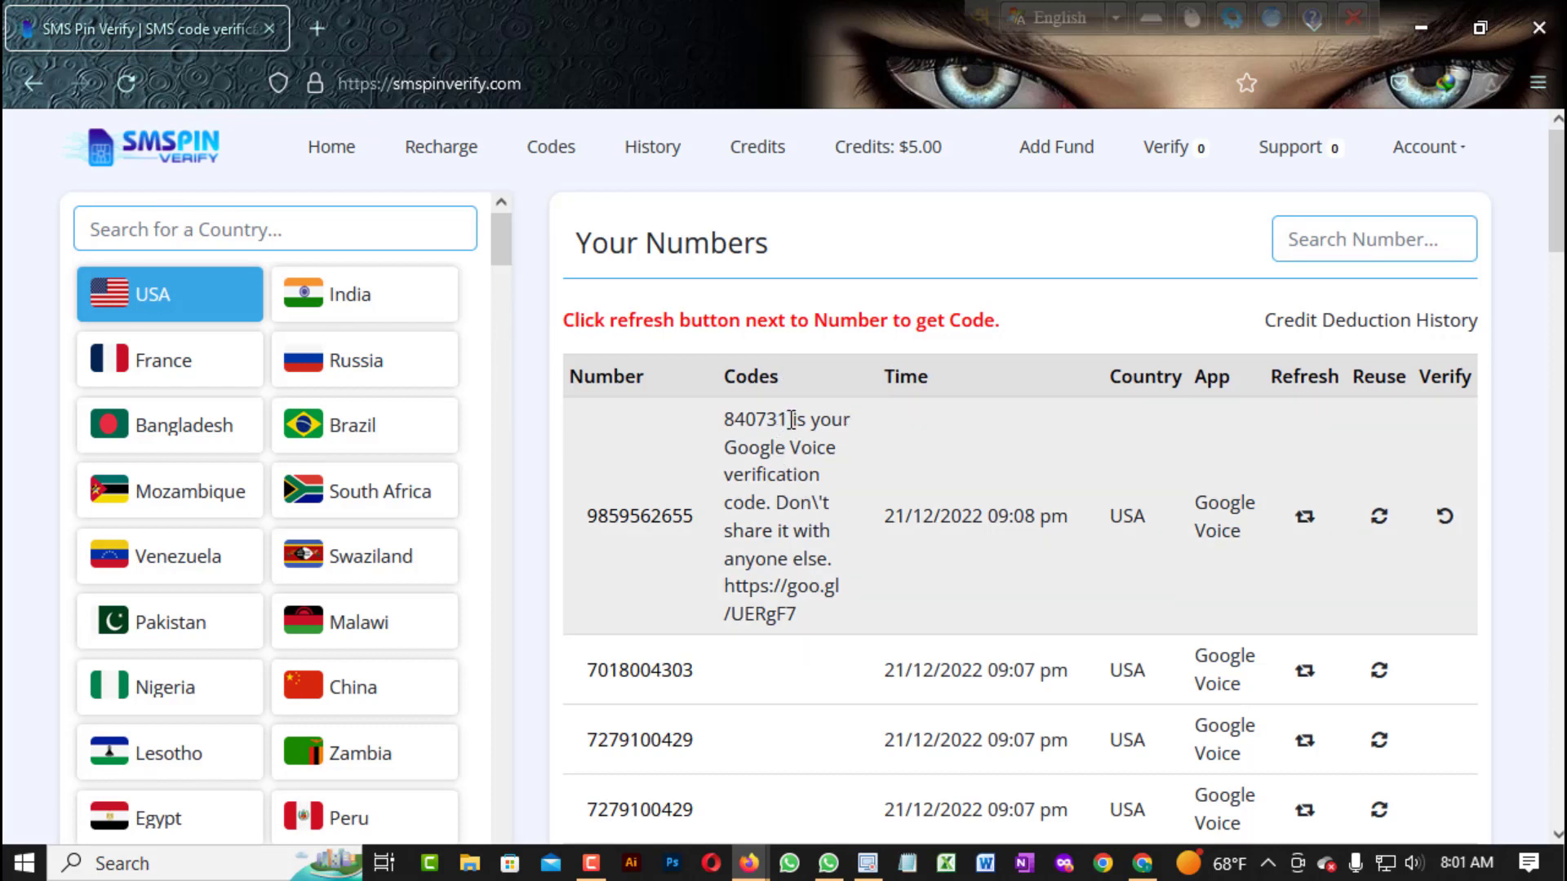
pyautogui.moveTo(792, 420); pyautogui.dragTo(681, 405)
pyautogui.click(1113, 444)
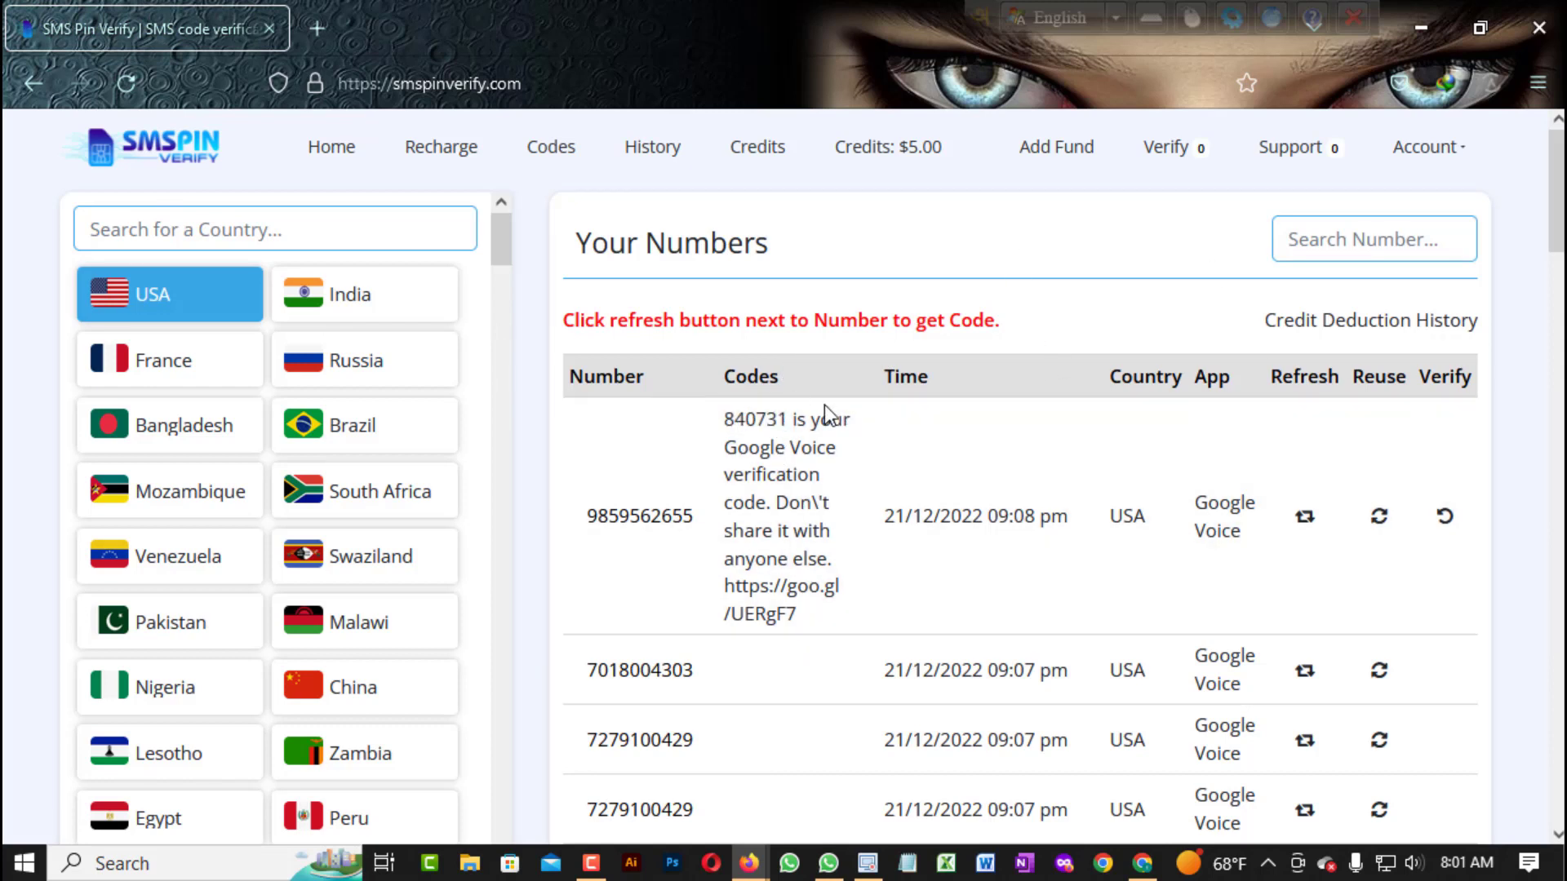
# Highlight the phone numbers of the 09:08 pm entry and the 09:07 pm entries below it.
pyautogui.scroll(-5, 961, 460)
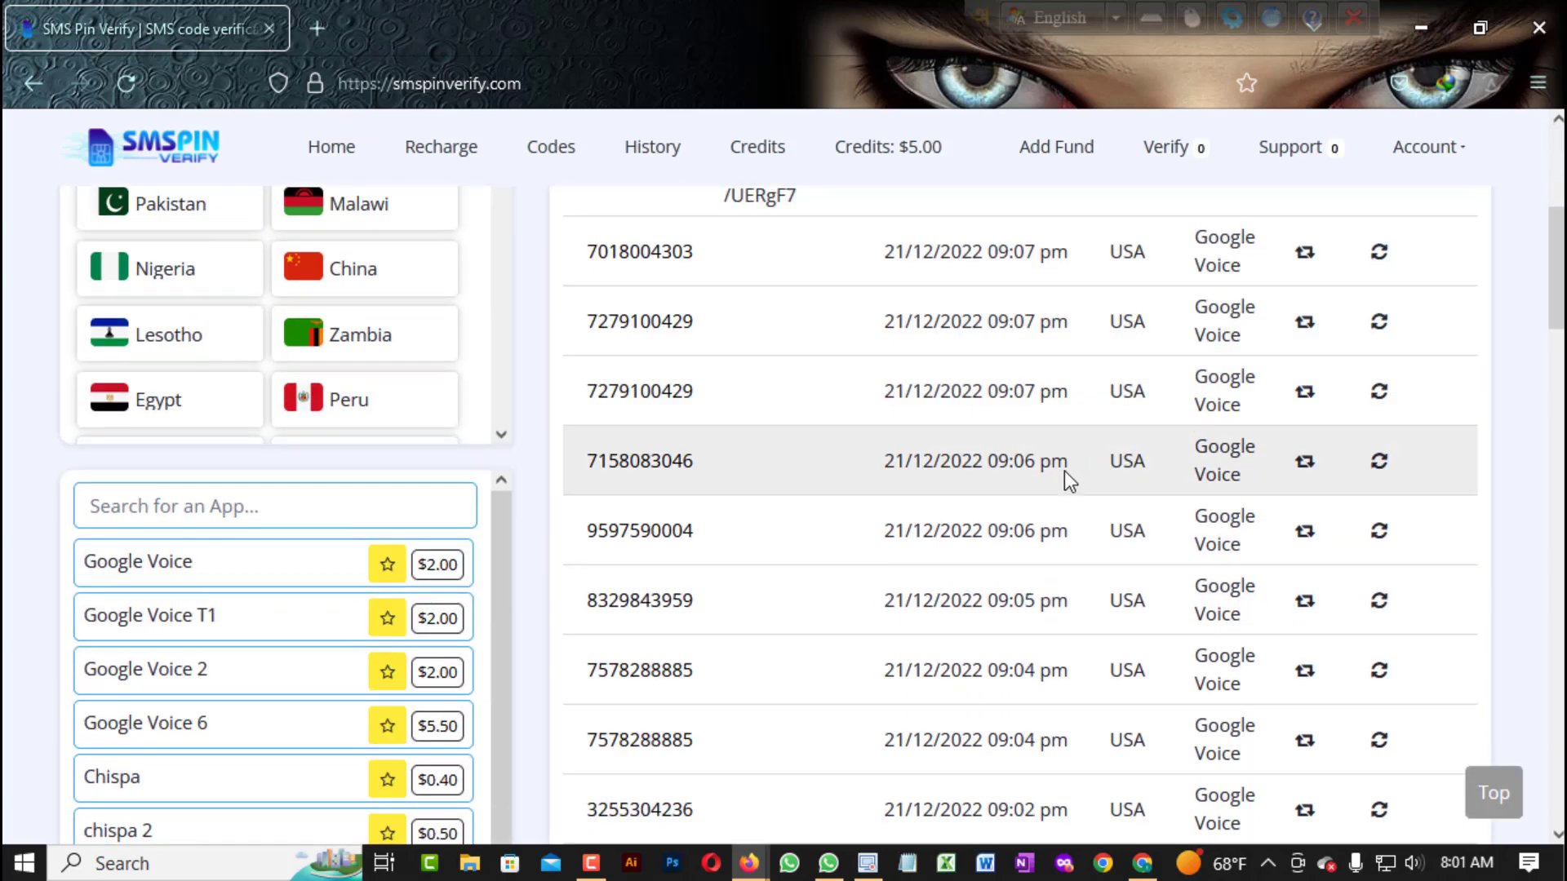
pyautogui.scroll(5, 1110, 478)
pyautogui.scroll(-2, 714, 559)
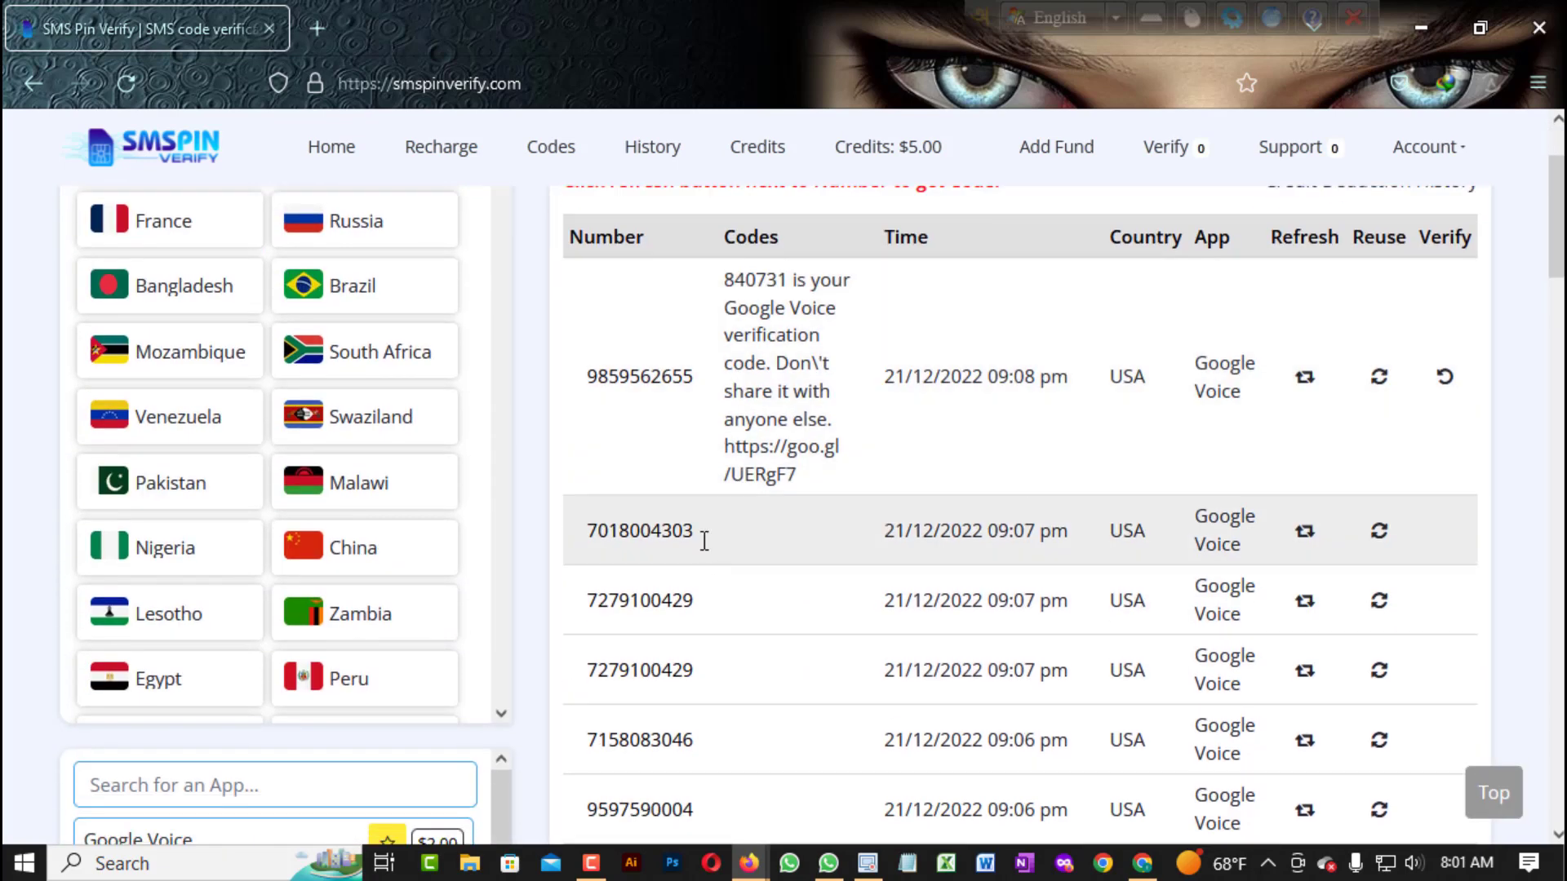
pyautogui.moveTo(703, 531); pyautogui.dragTo(555, 532)
pyautogui.click(606, 442)
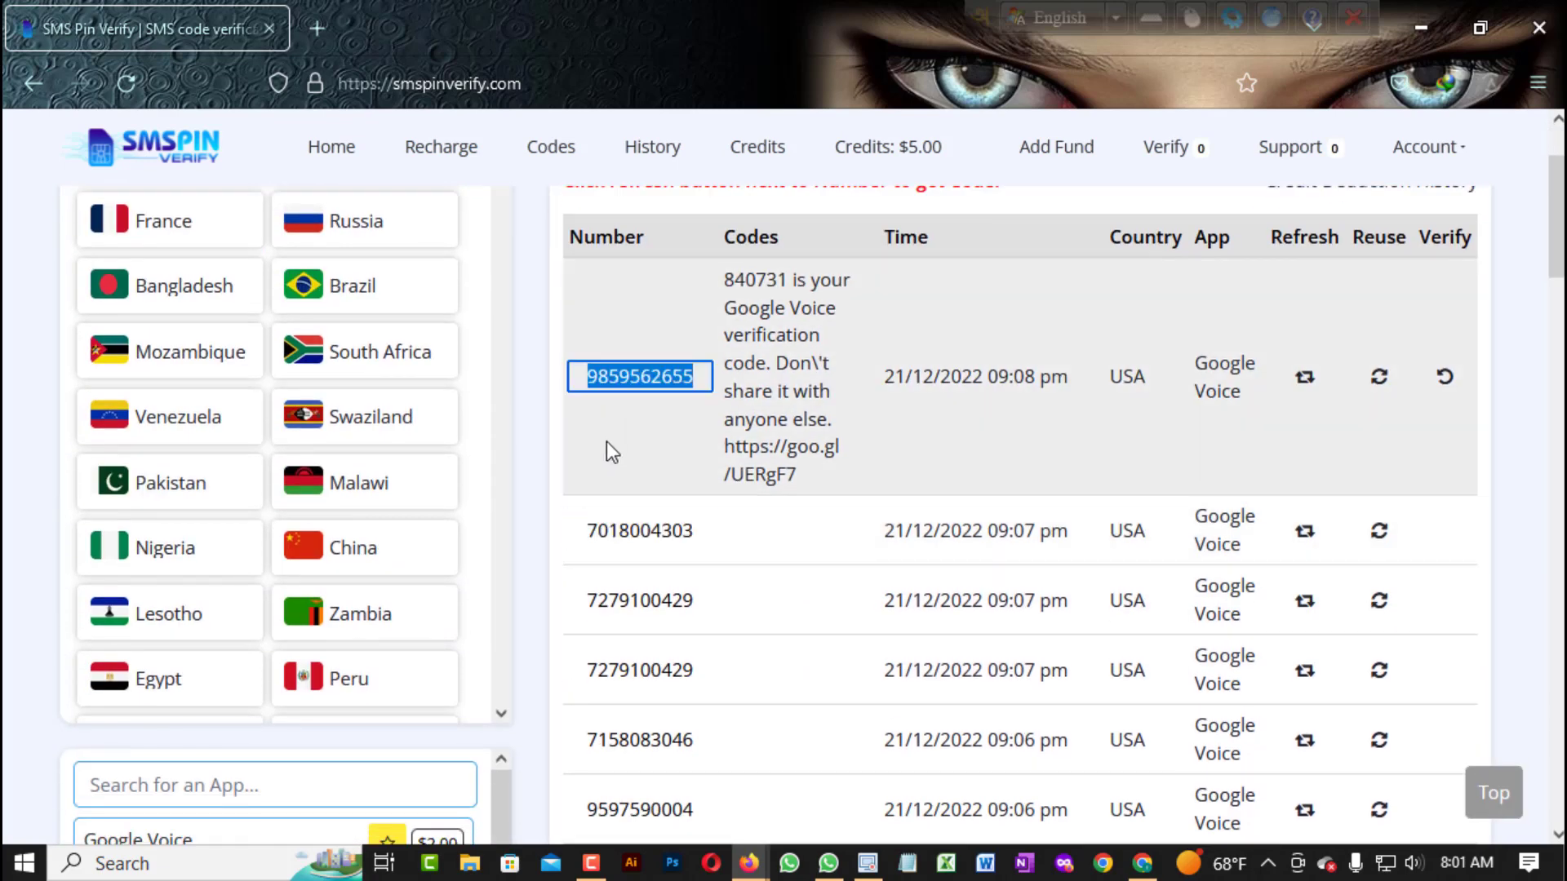
pyautogui.scroll(-2, 677, 584)
pyautogui.moveTo(703, 531); pyautogui.dragTo(583, 475)
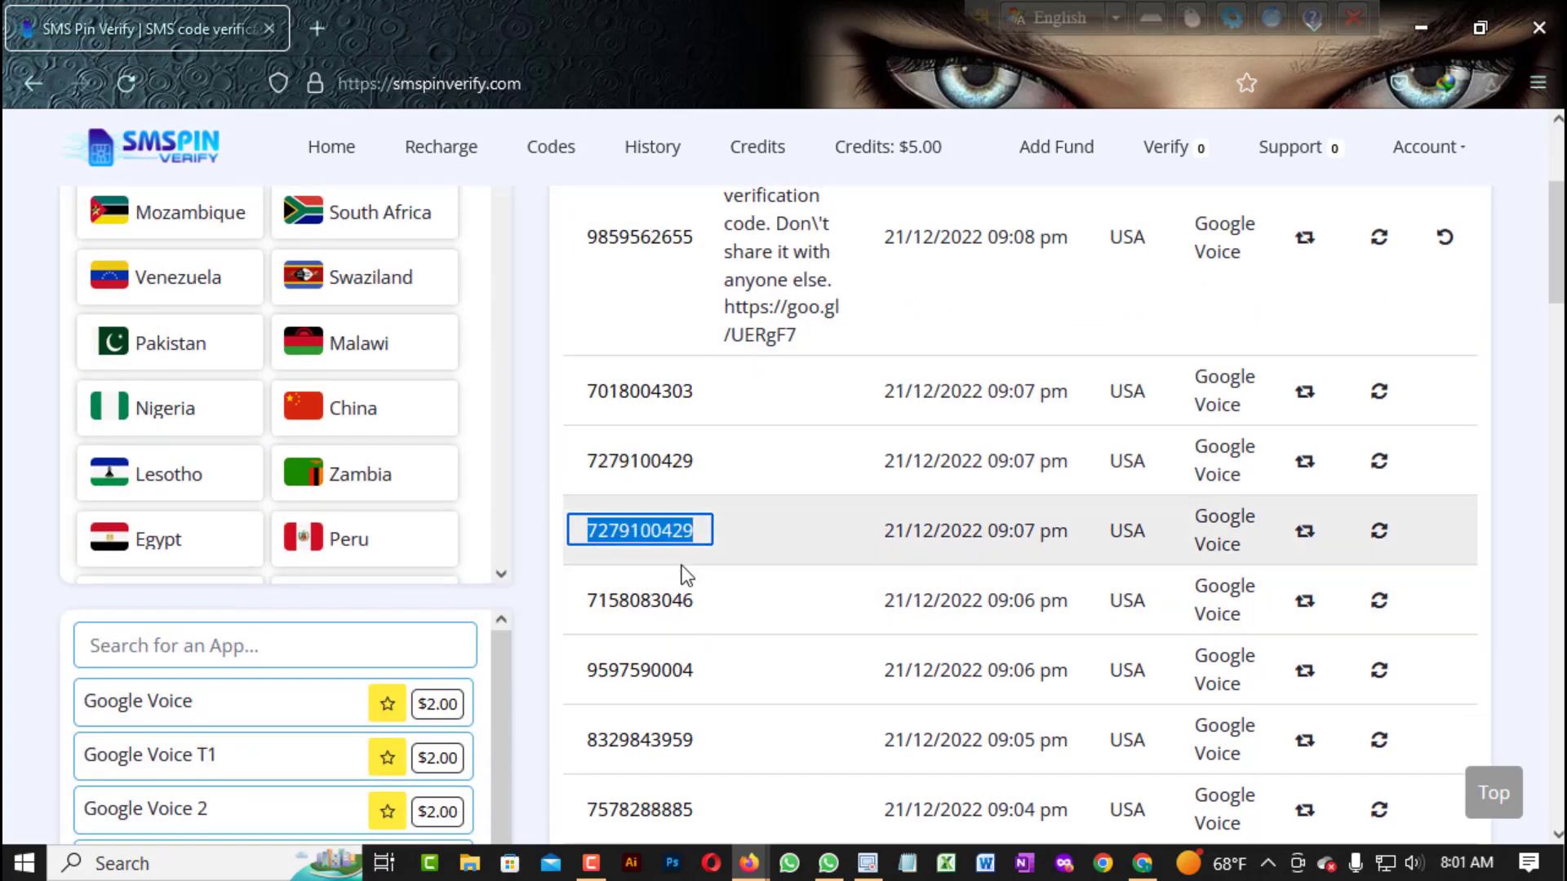
# Review the older entries without codes, highlighting the first 08:58 pm number and the first 08:37 pm number.
pyautogui.scroll(-2, 684, 575)
pyautogui.scroll(-2, 686, 505)
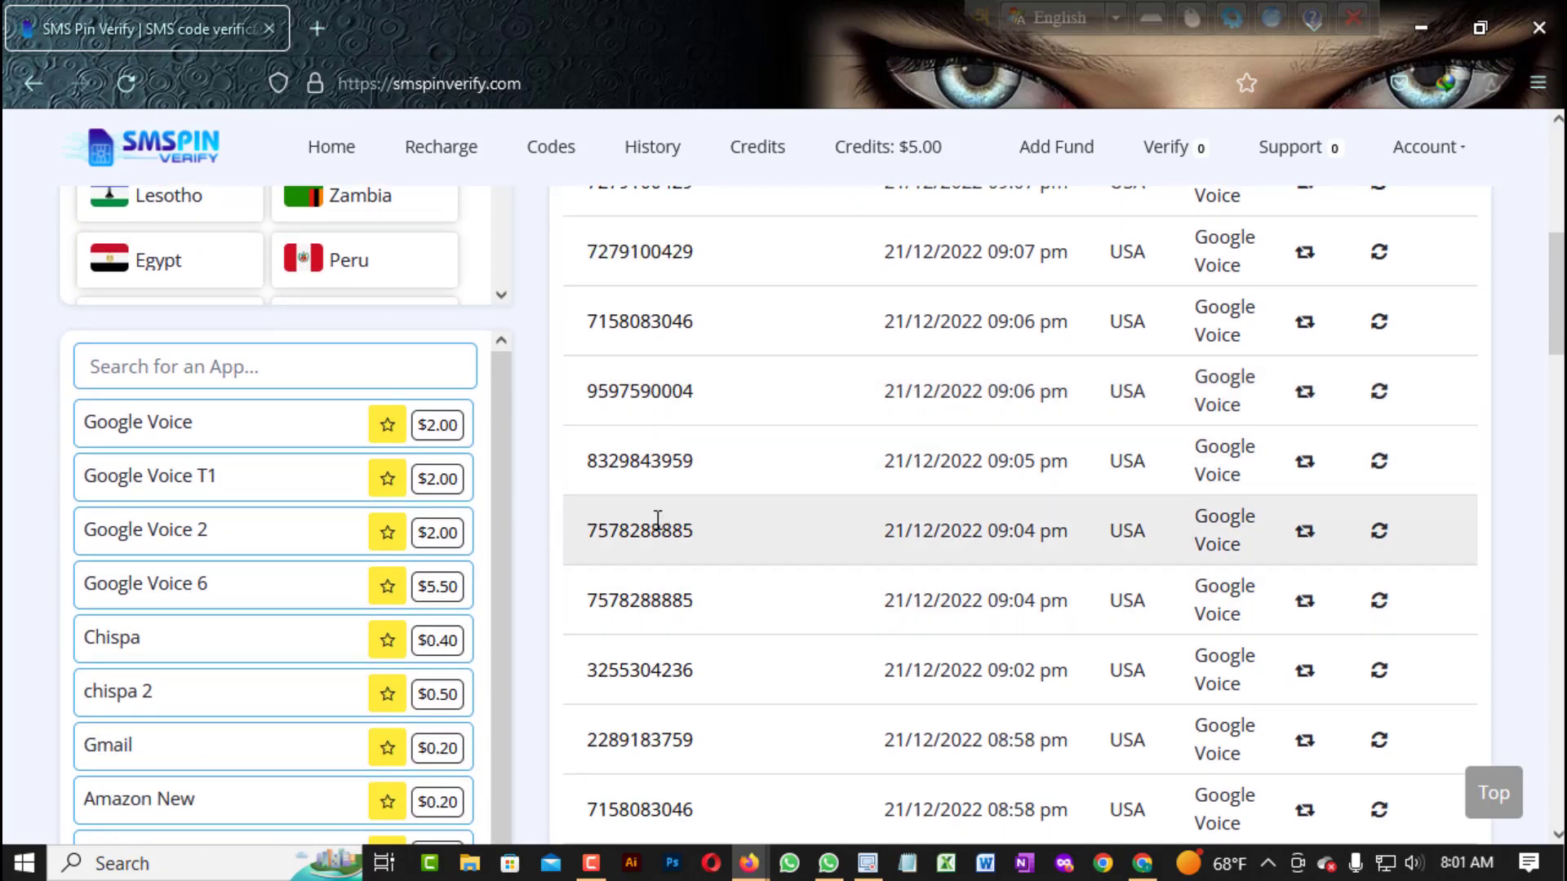
pyautogui.doubleClick(703, 745)
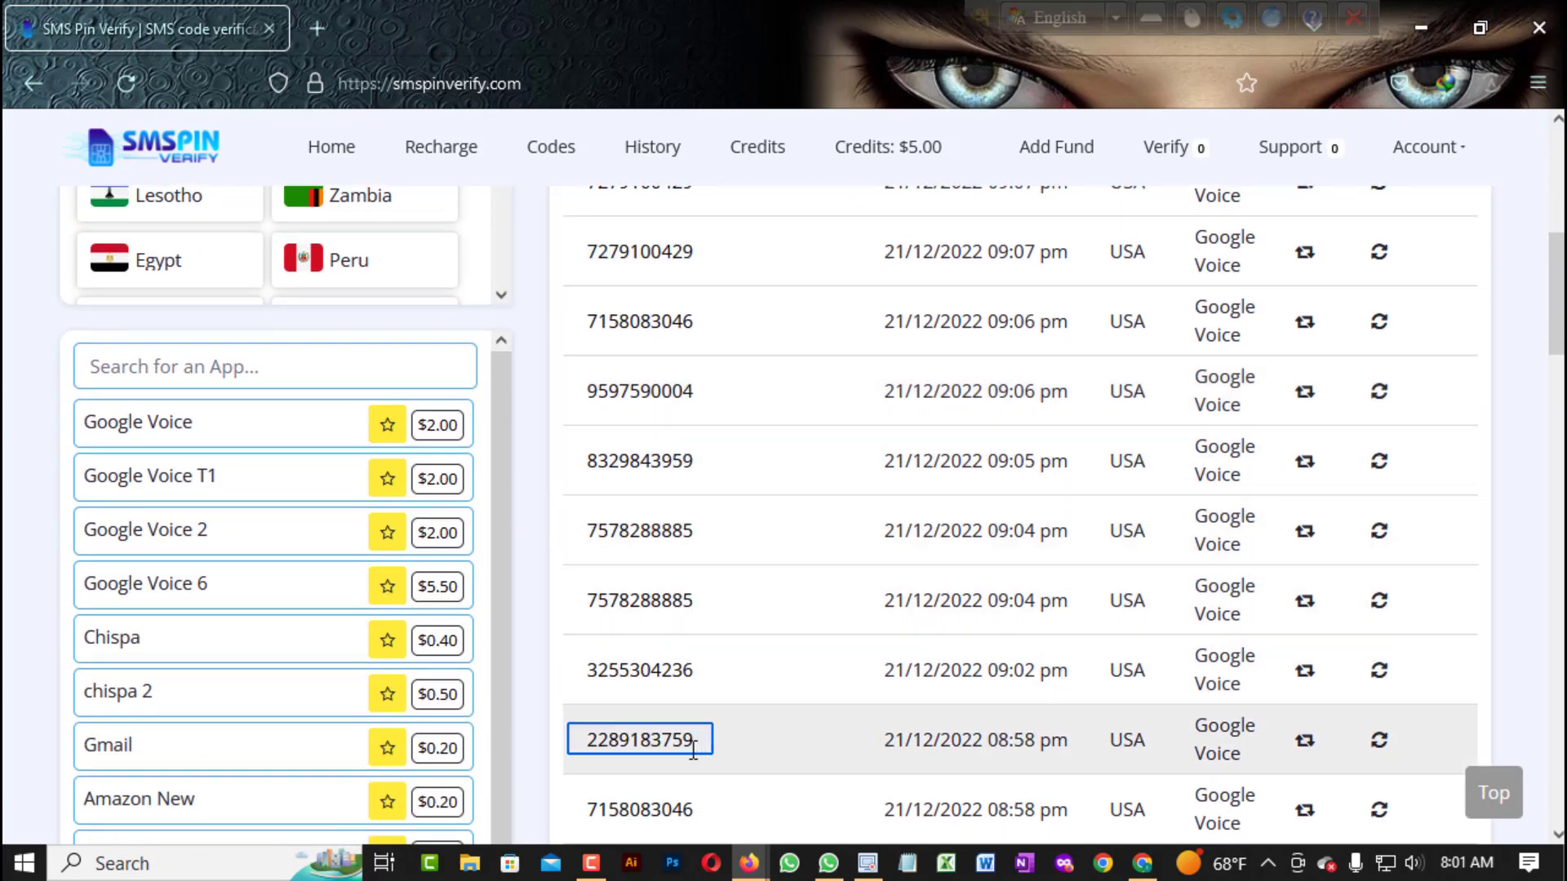
pyautogui.scroll(3, 580, 413)
pyautogui.scroll(-7, 640, 499)
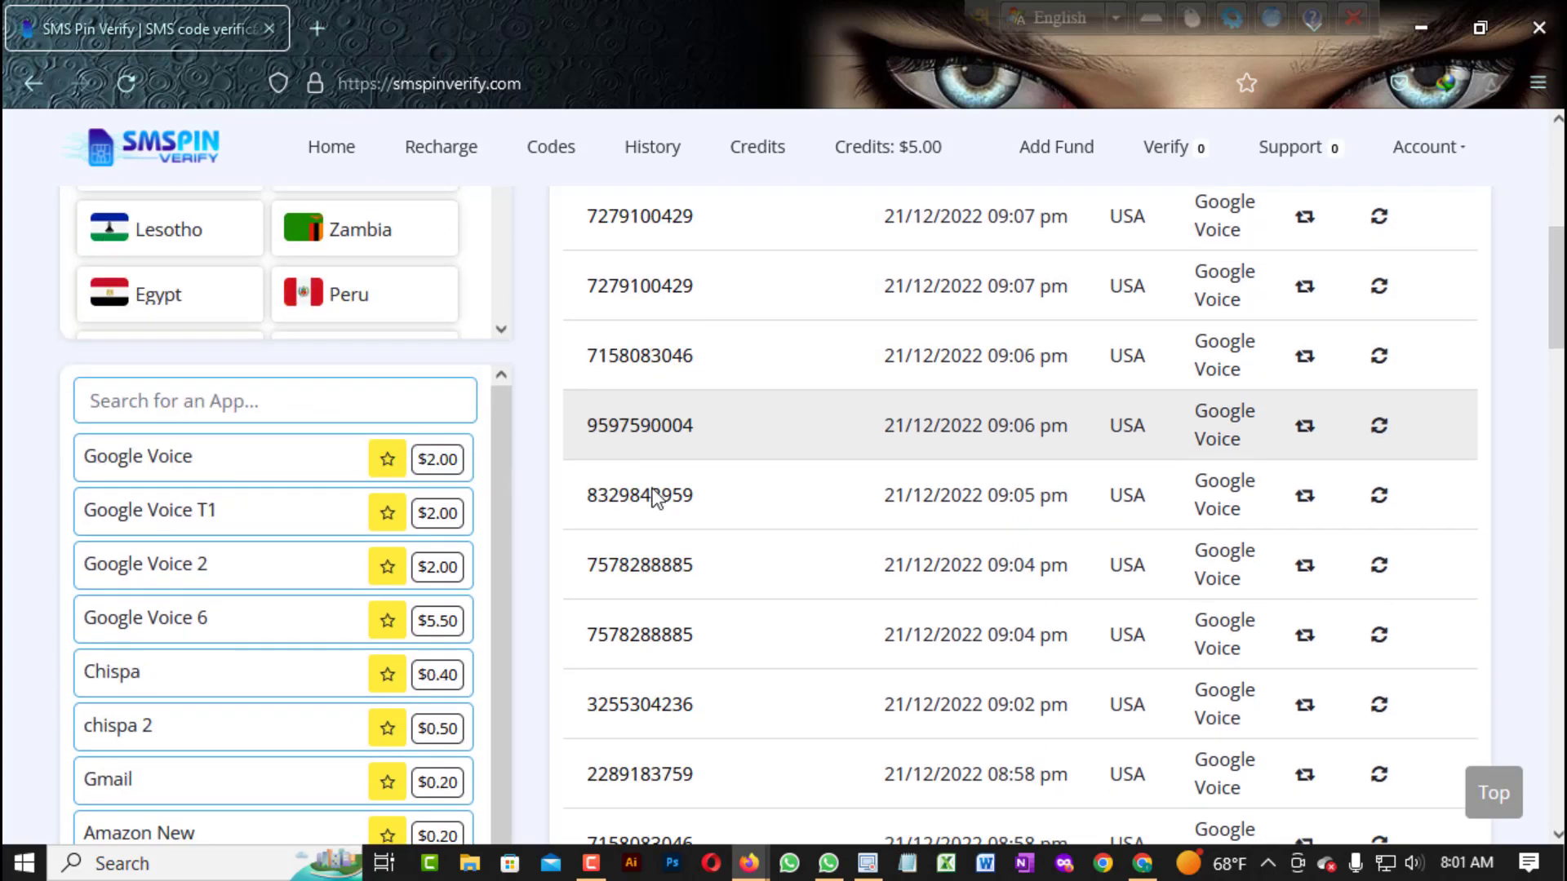
pyautogui.scroll(-5, 657, 490)
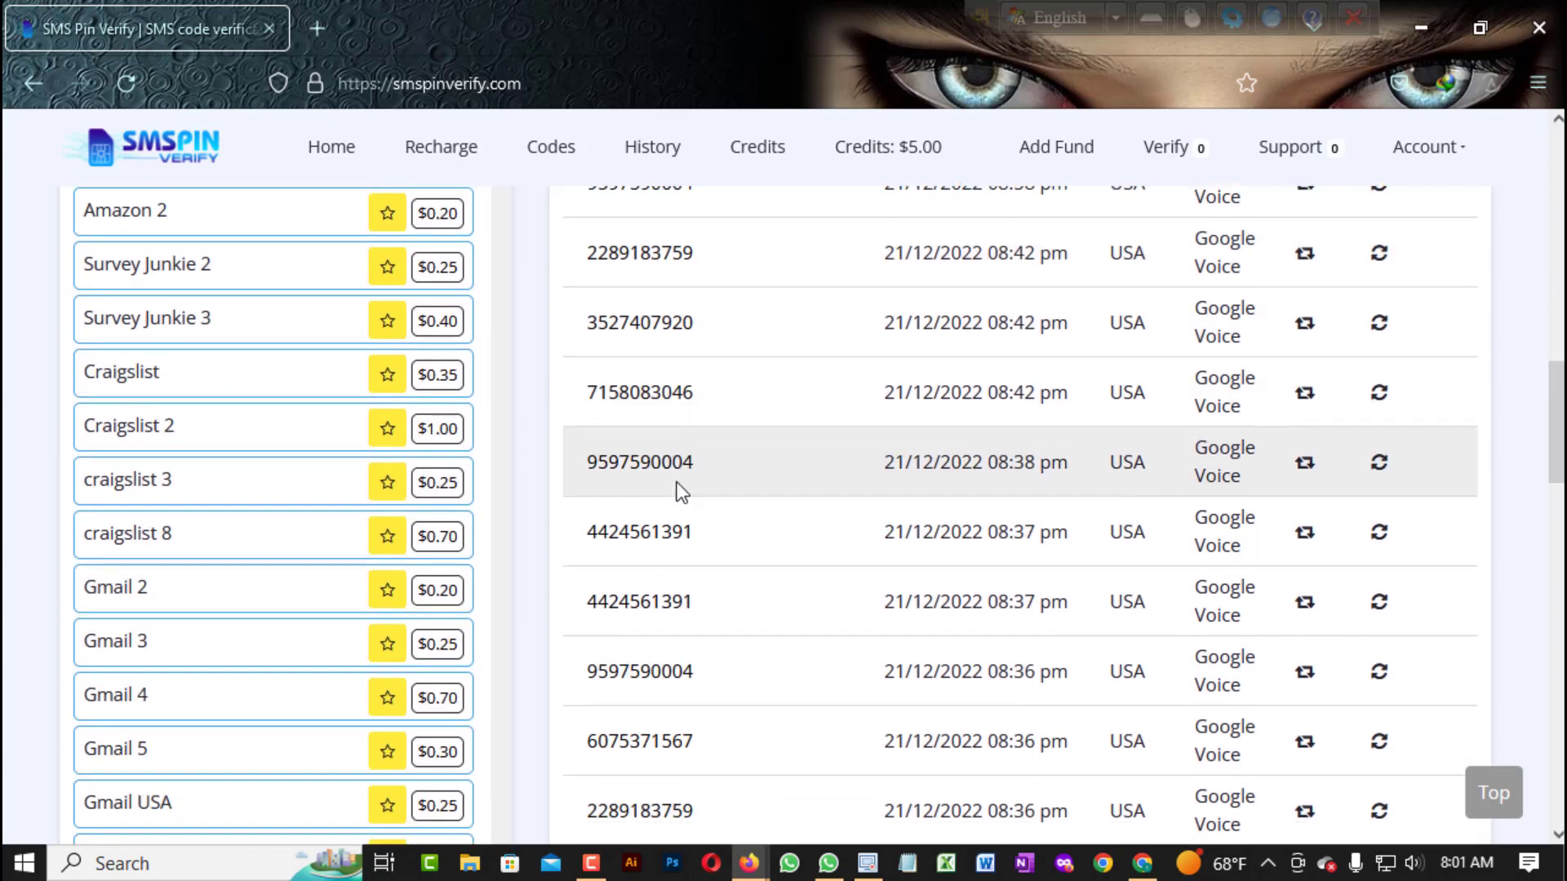
pyautogui.moveTo(709, 537); pyautogui.dragTo(528, 521)
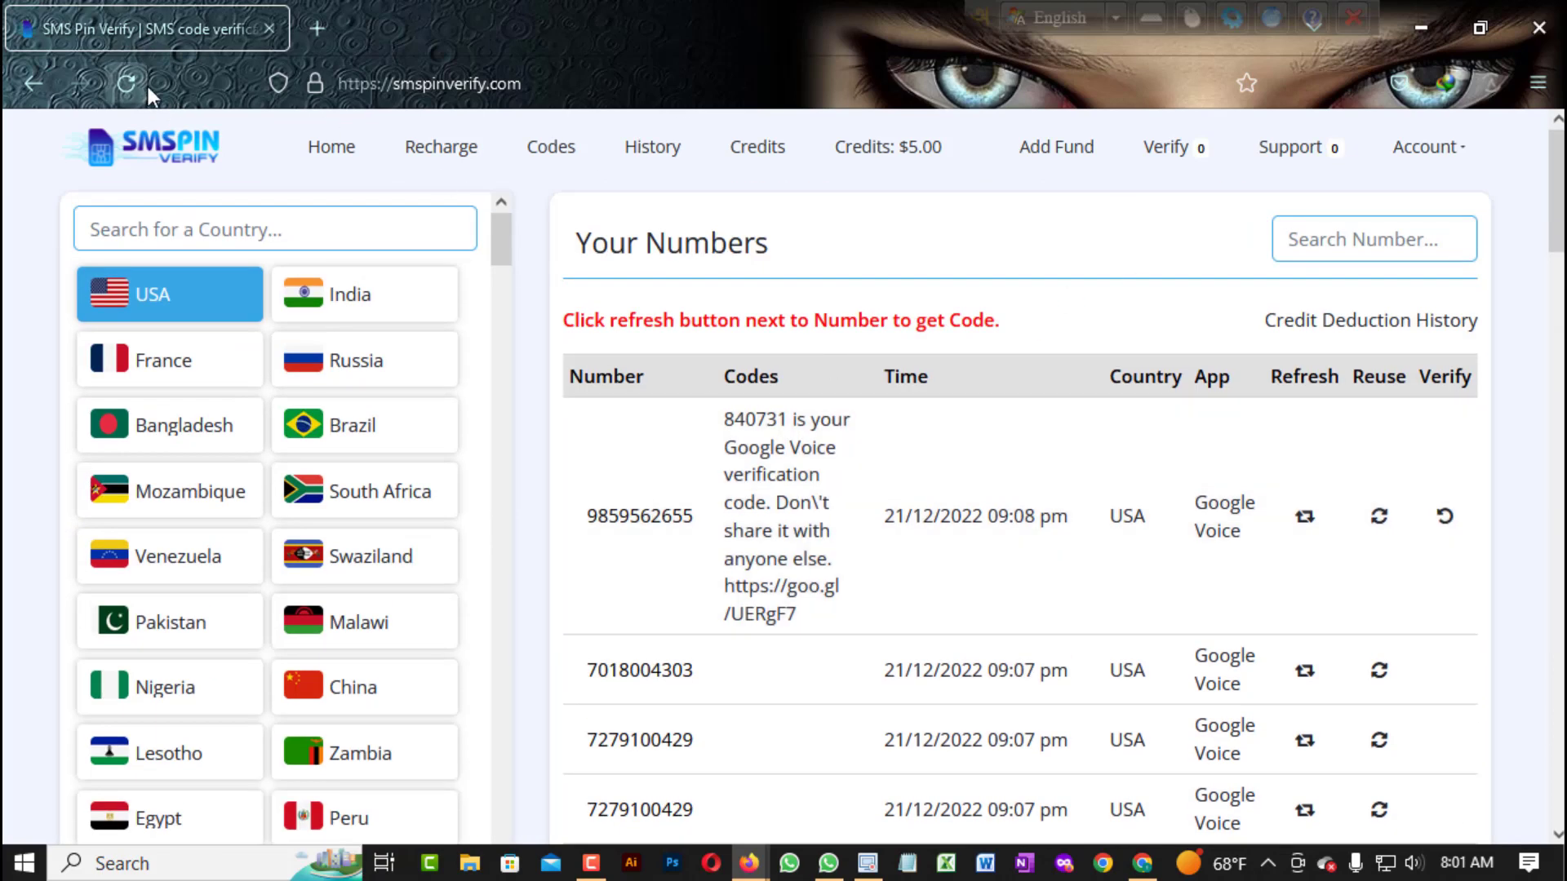
# Reload the number list and highlight the 09:08 pm entry's code and the first 09:07 pm number.
pyautogui.click(130, 84)
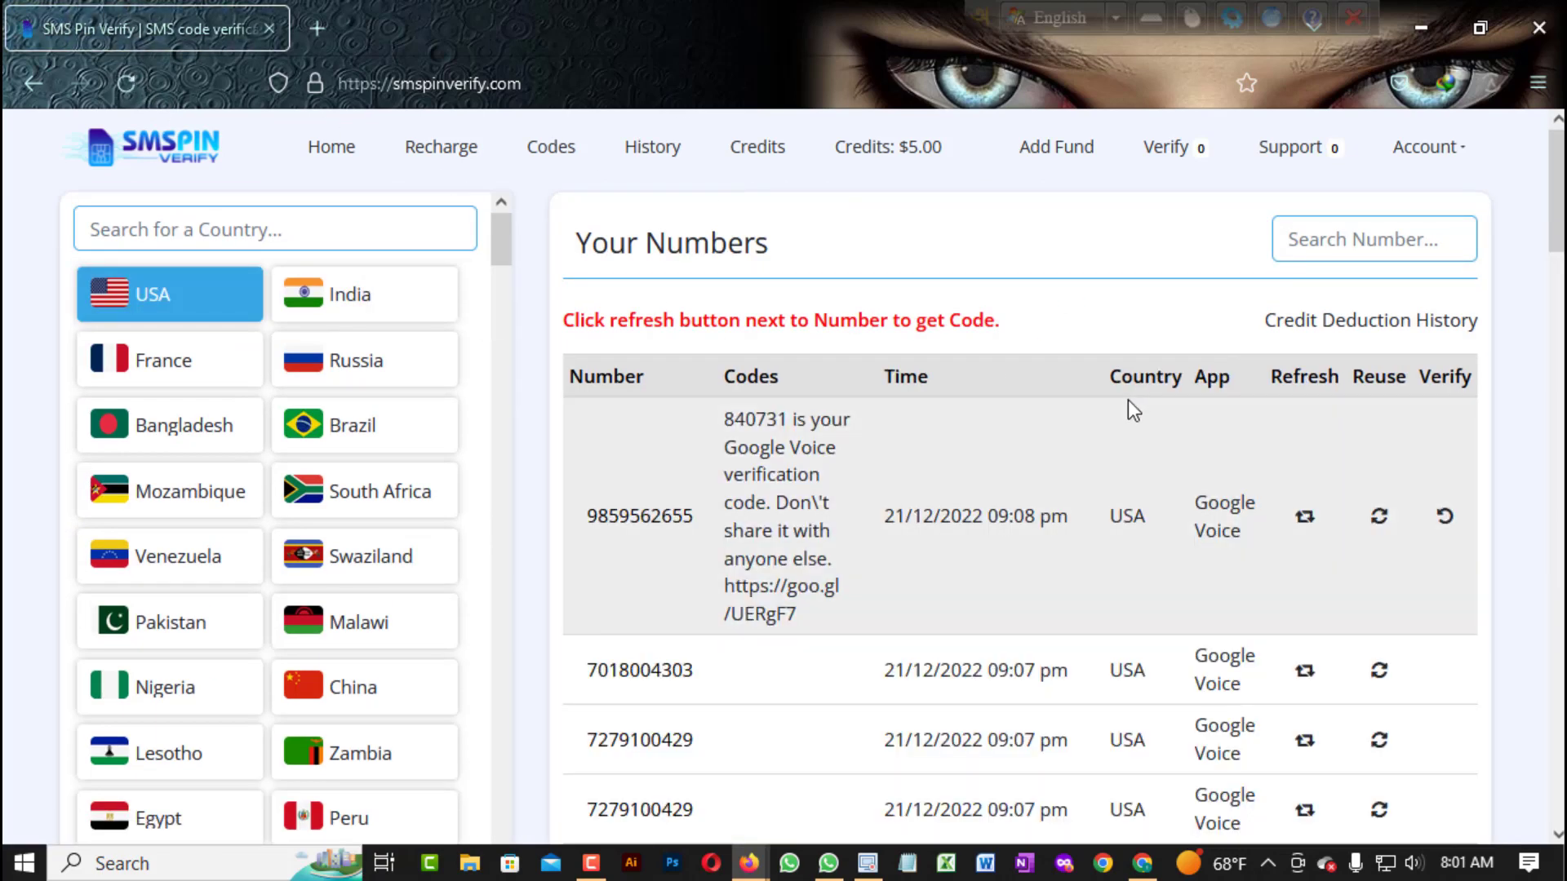
pyautogui.scroll(-5, 726, 351)
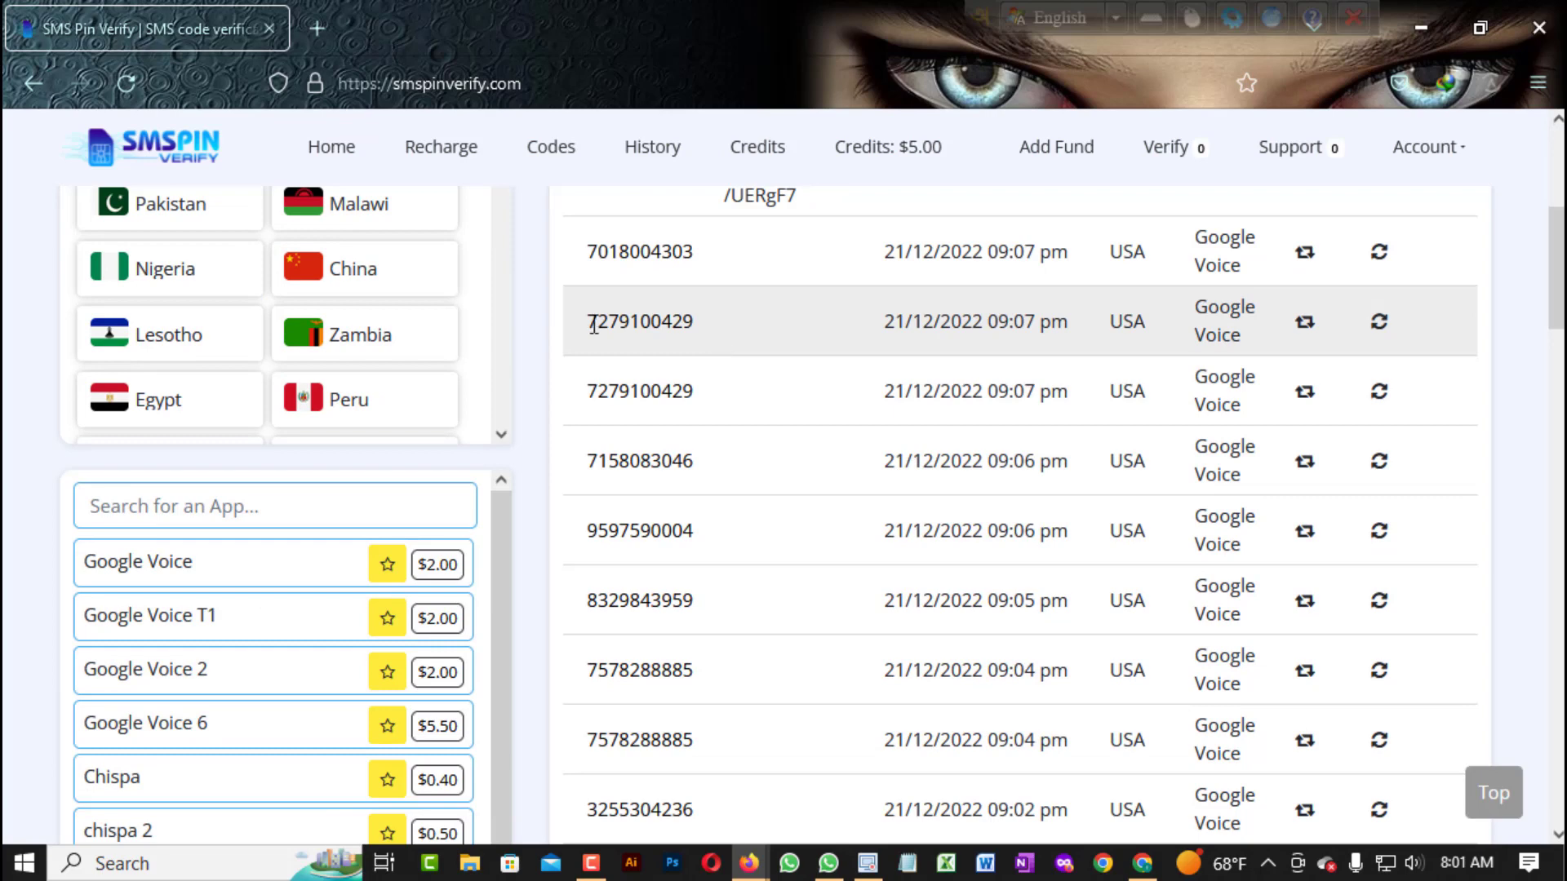
pyautogui.scroll(5, 767, 511)
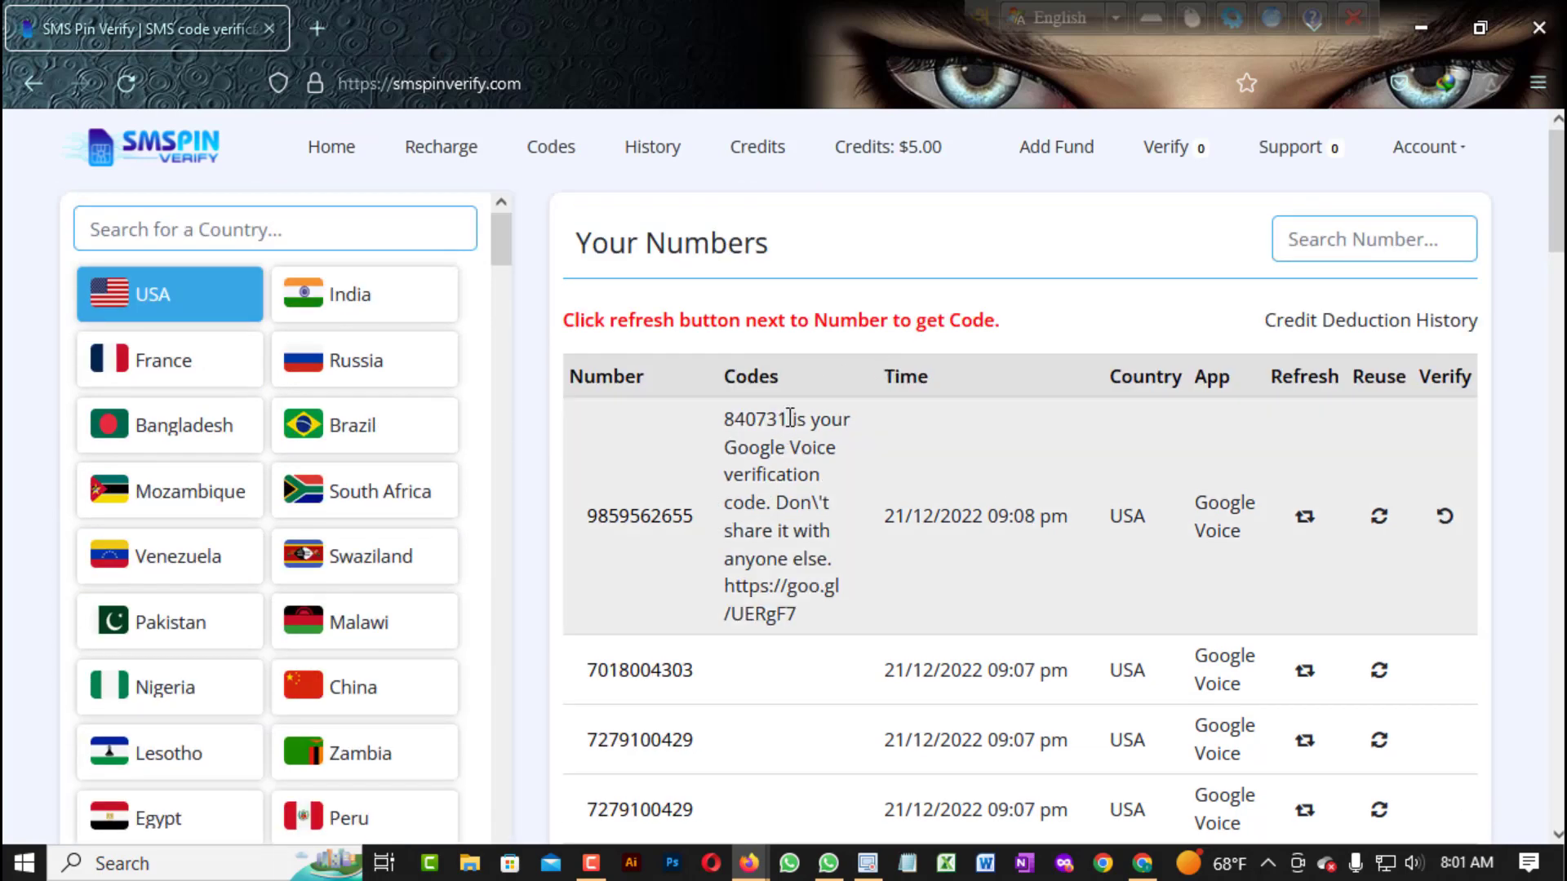
pyautogui.moveTo(790, 419); pyautogui.dragTo(720, 426)
pyautogui.click(1066, 464)
pyautogui.moveTo(704, 670); pyautogui.dragTo(605, 648)
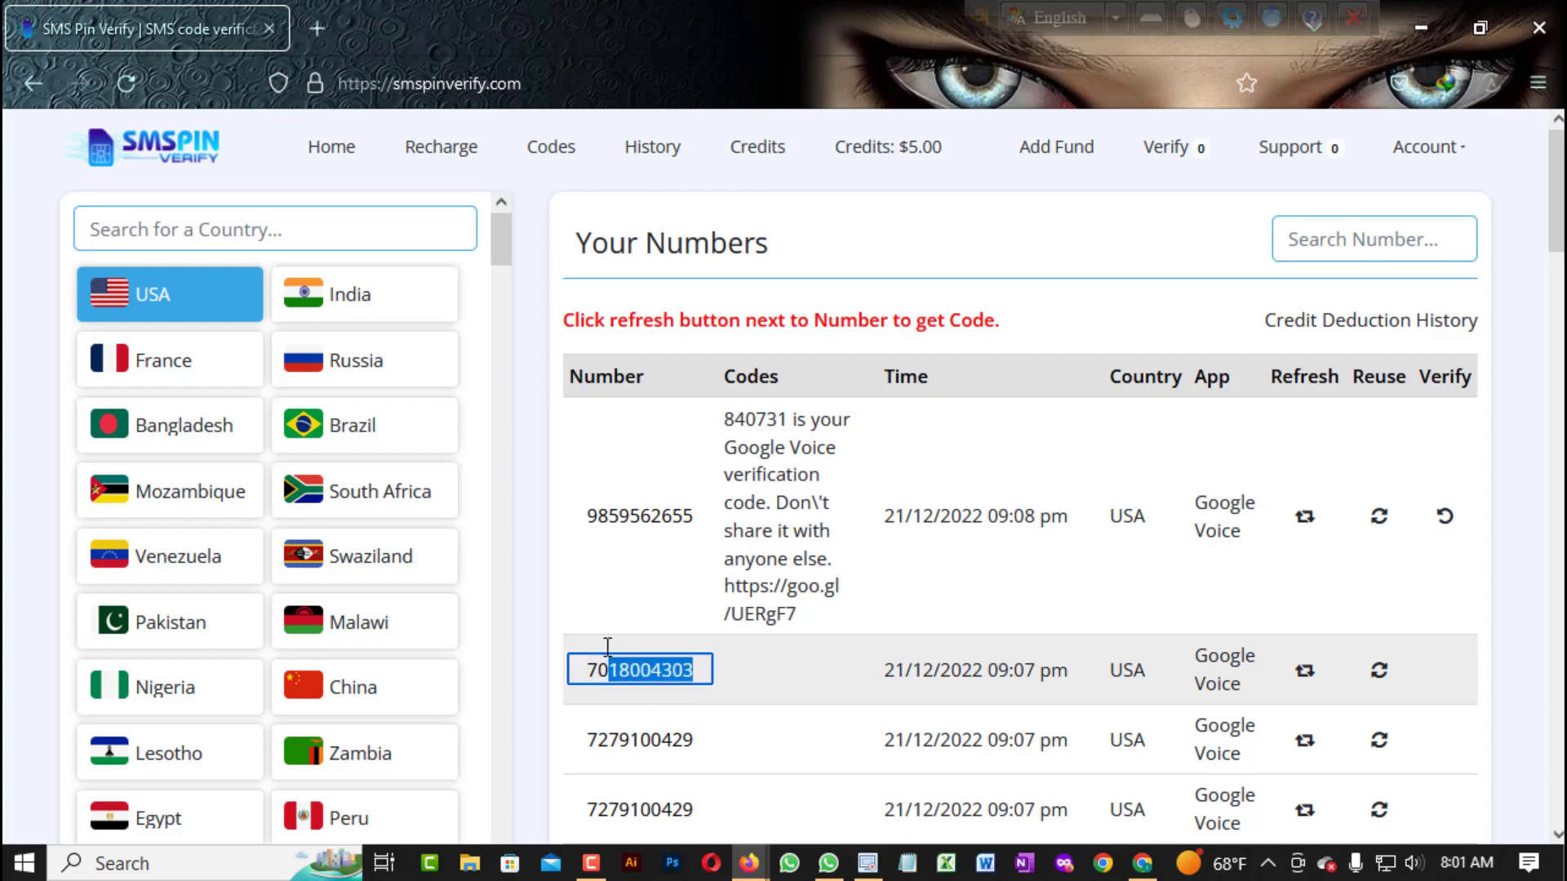
# Check the auto-refreshing API tabs in the other Firefox window, and return to the window with the Your Numbers page.
pyautogui.click(580, 647)
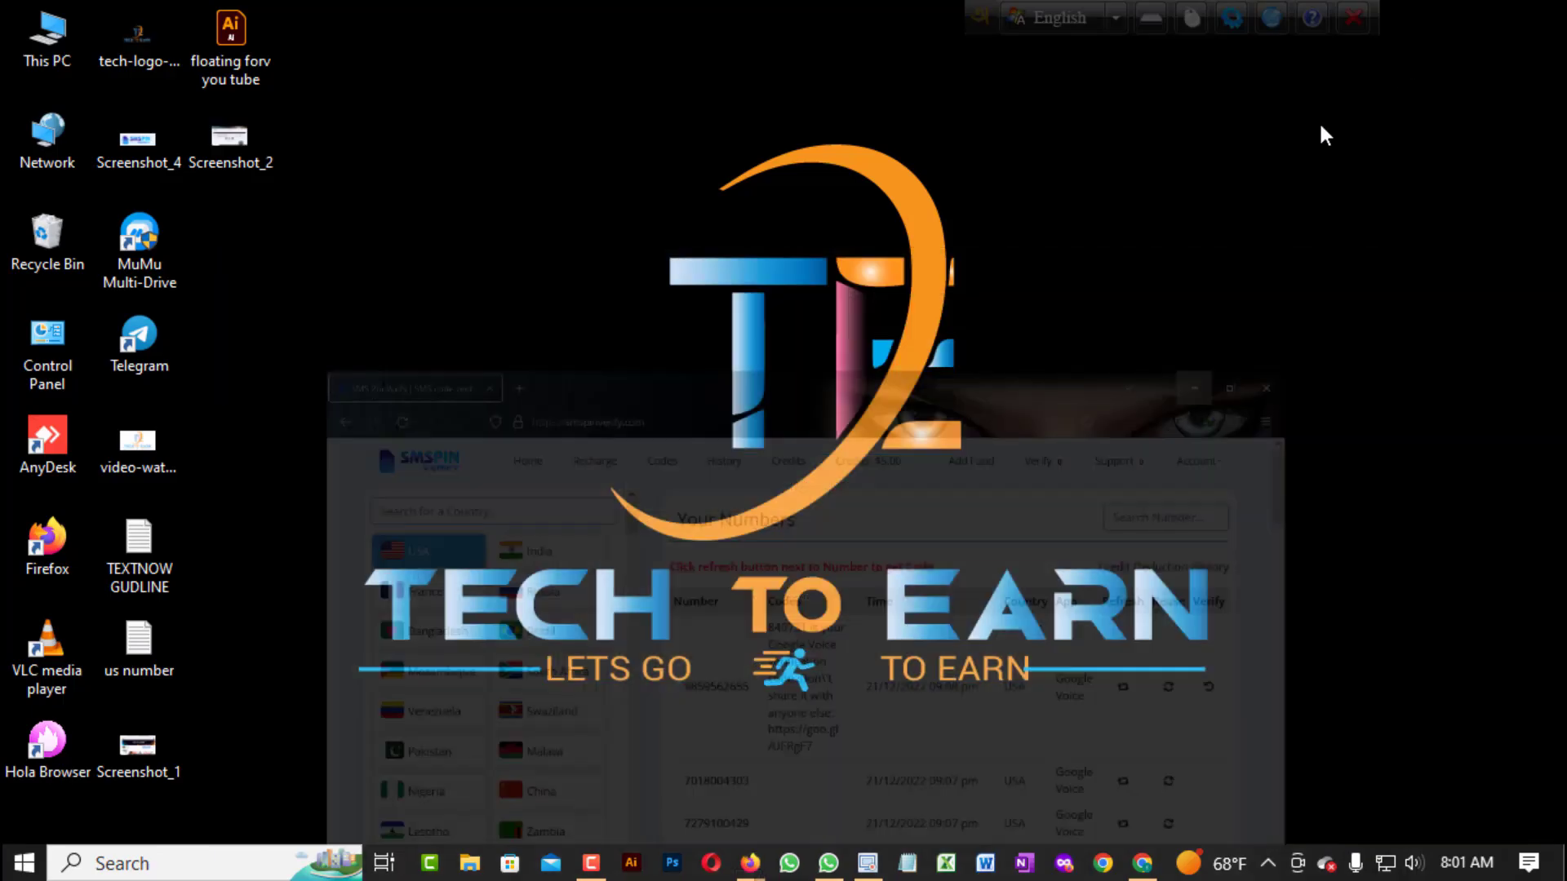
pyautogui.click(1421, 27)
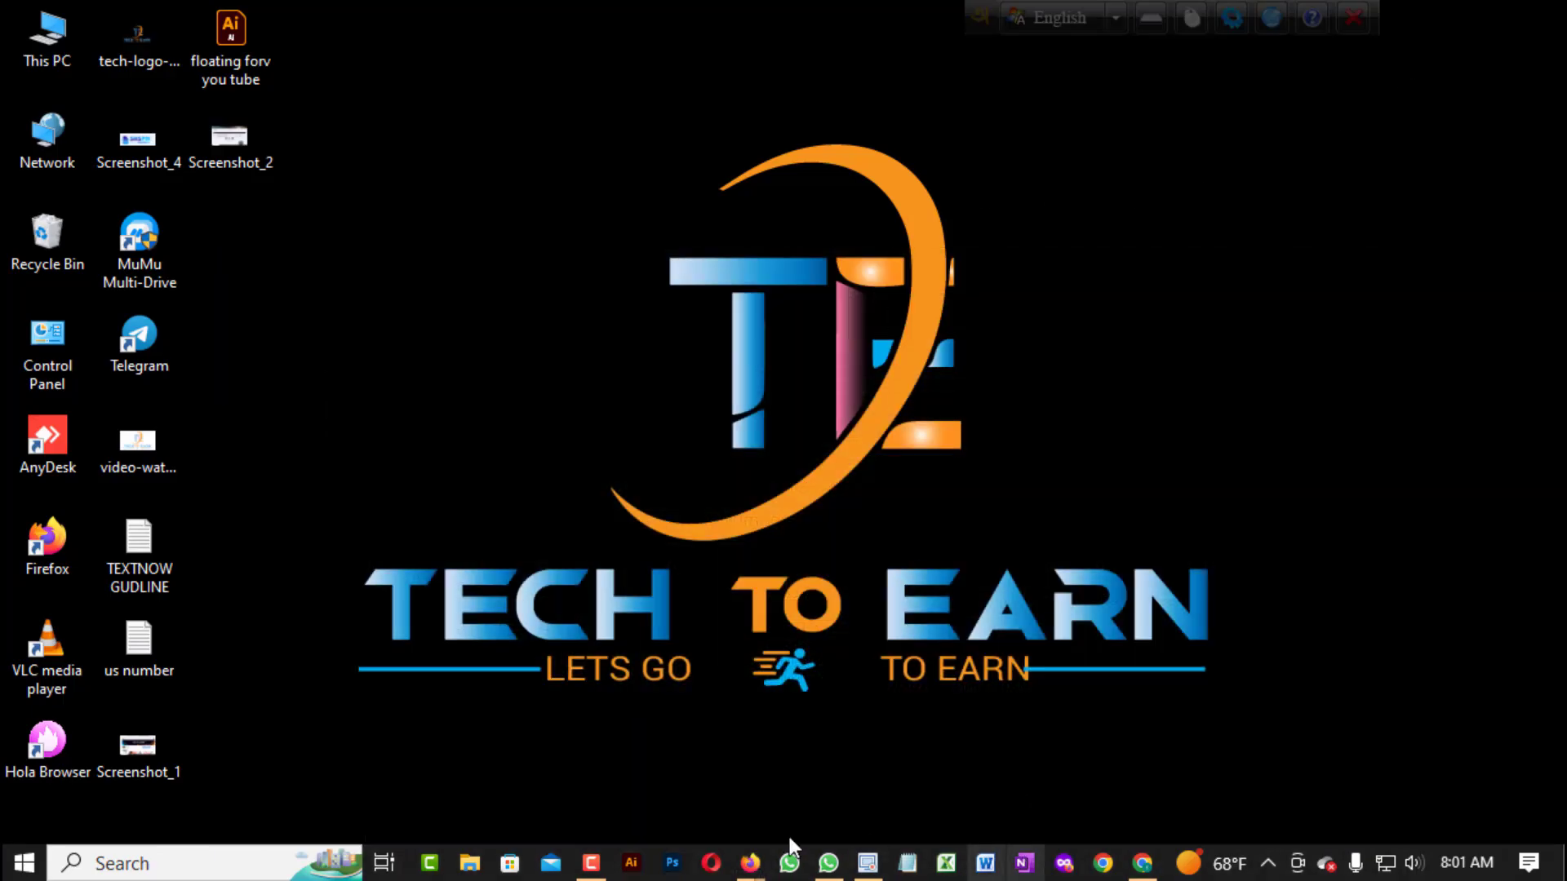
pyautogui.moveTo(749, 872)
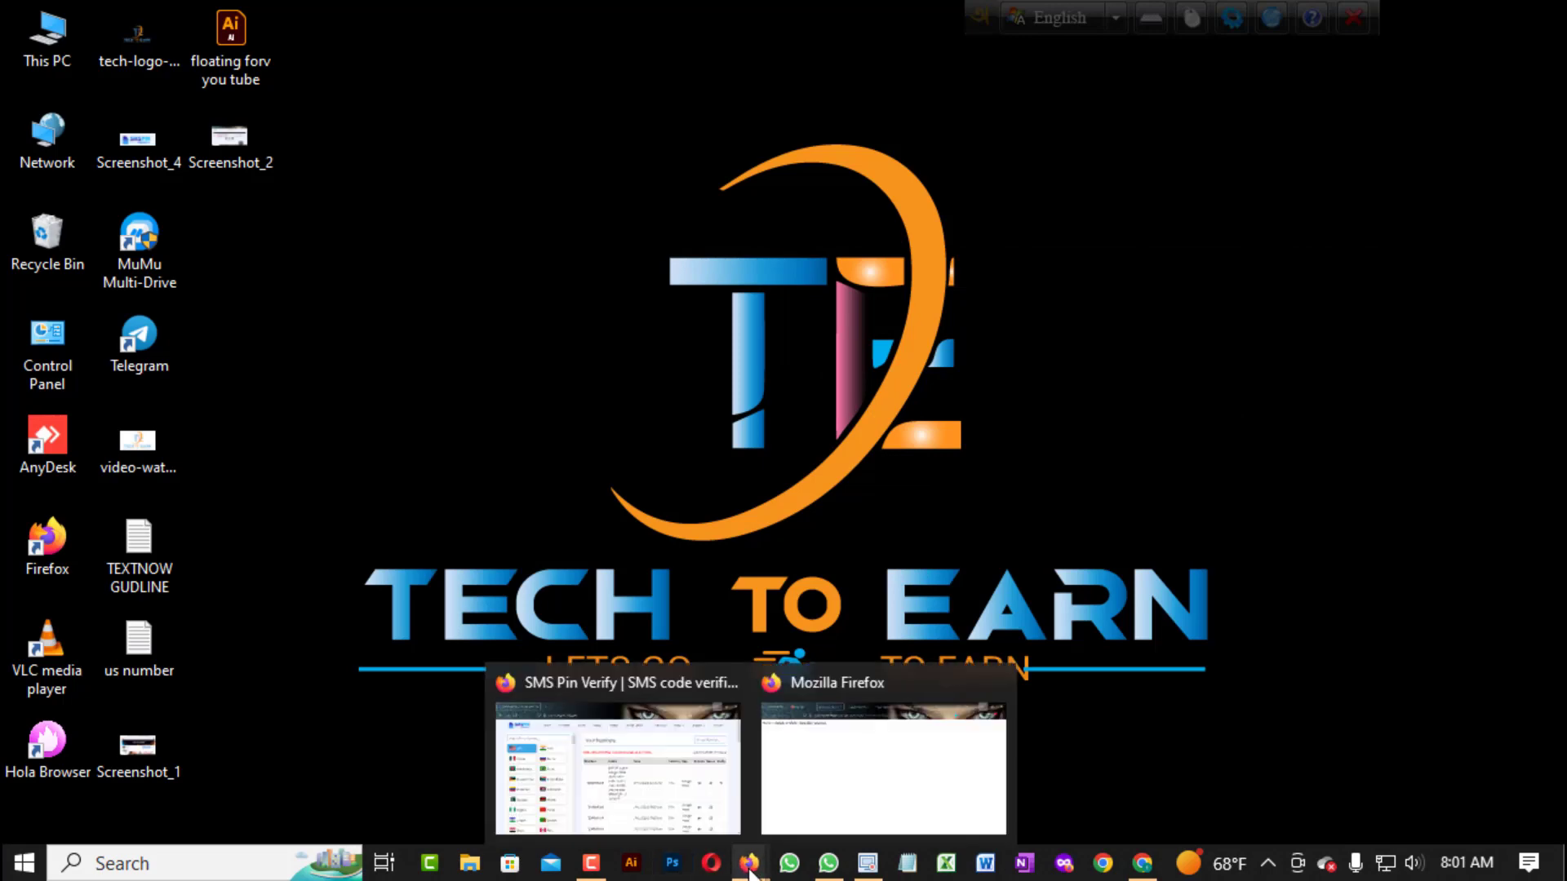
pyautogui.click(839, 780)
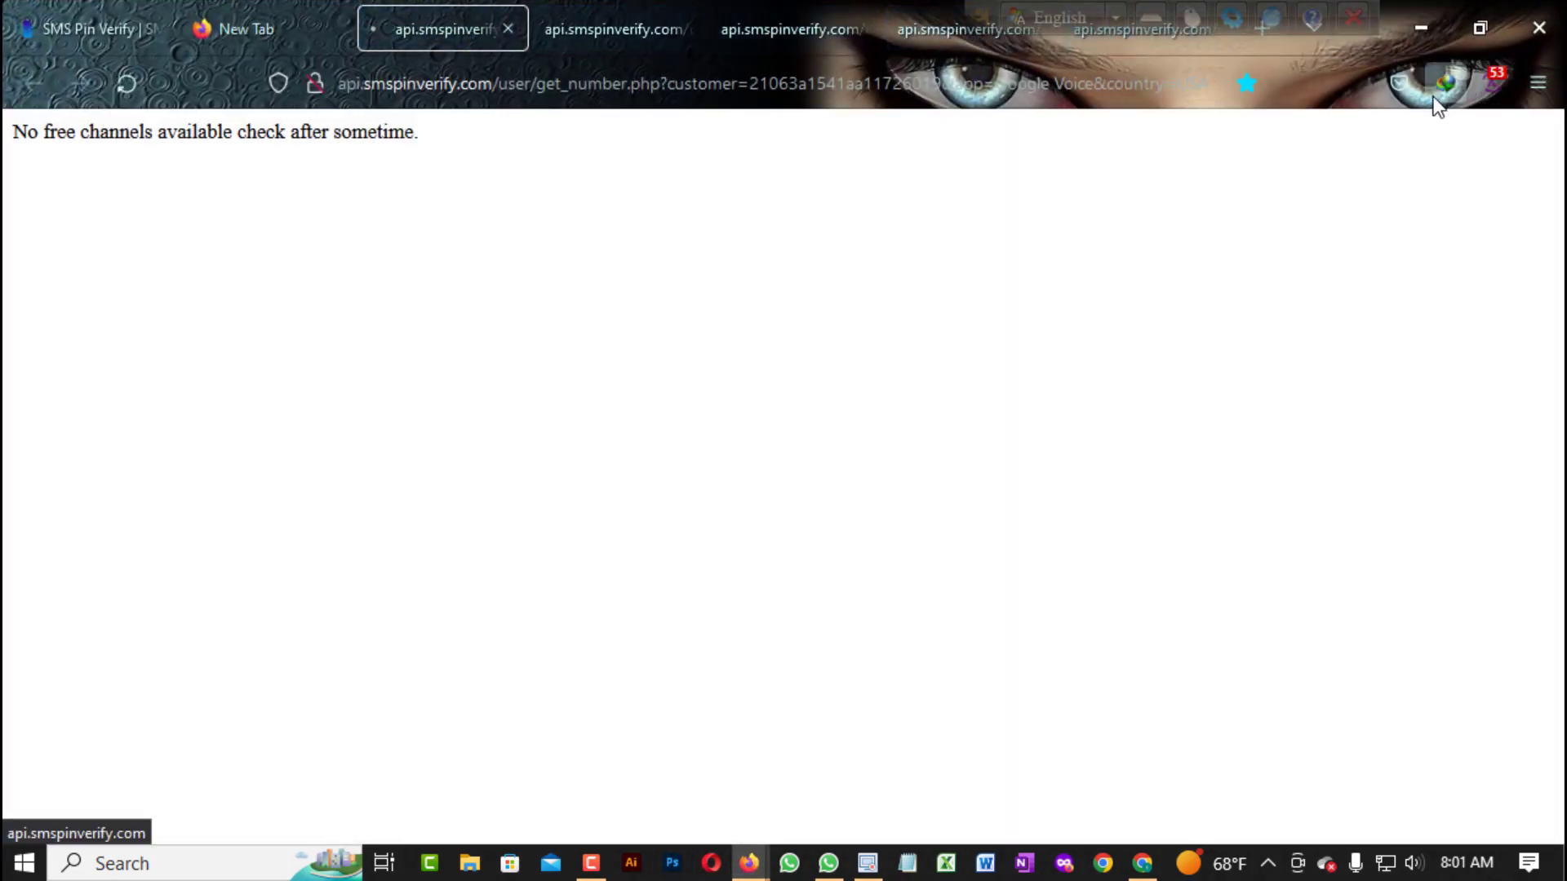
pyautogui.click(1435, 16)
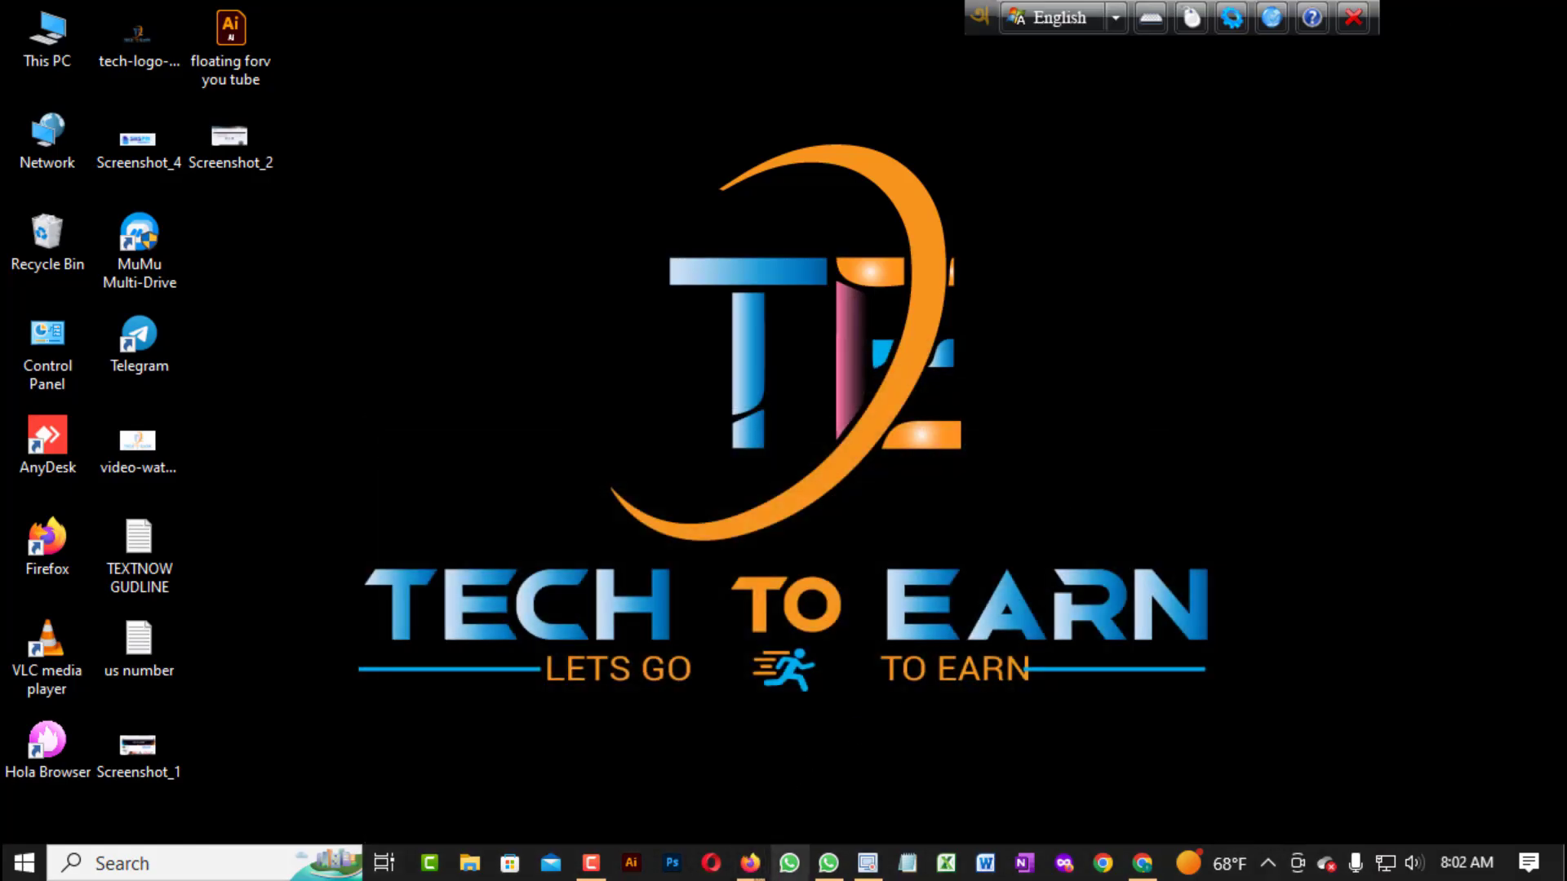
pyautogui.moveTo(750, 865)
pyautogui.click(689, 789)
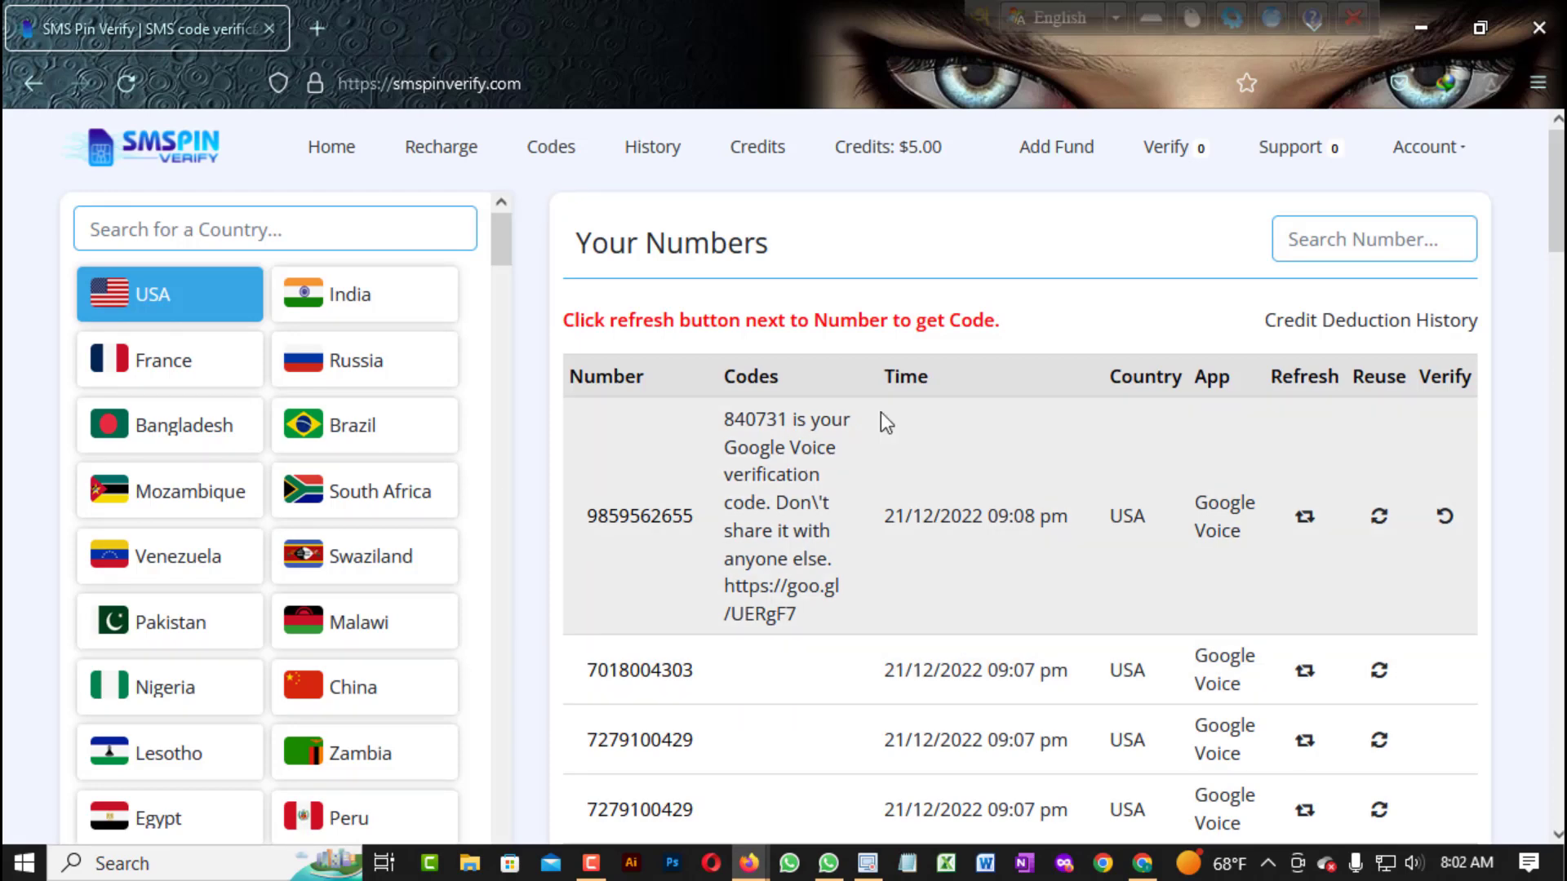
# Review the older Google Voice entries down to the 08:25 pm ones with codes, highlighting the 08:26 pm number.
pyautogui.scroll(-10, 816, 424)
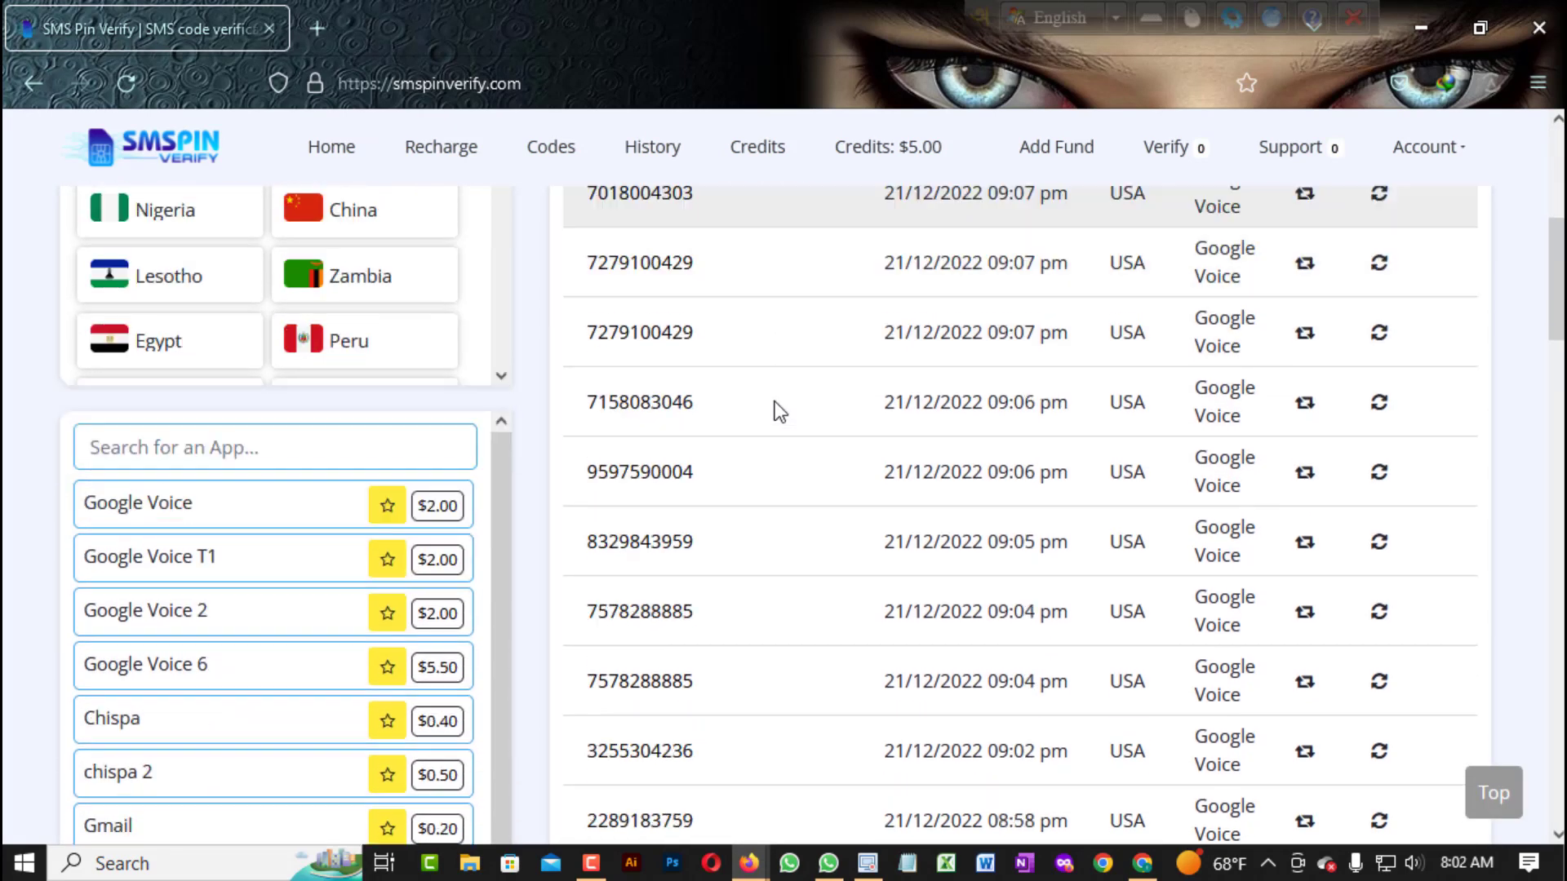
pyautogui.scroll(-12, 776, 584)
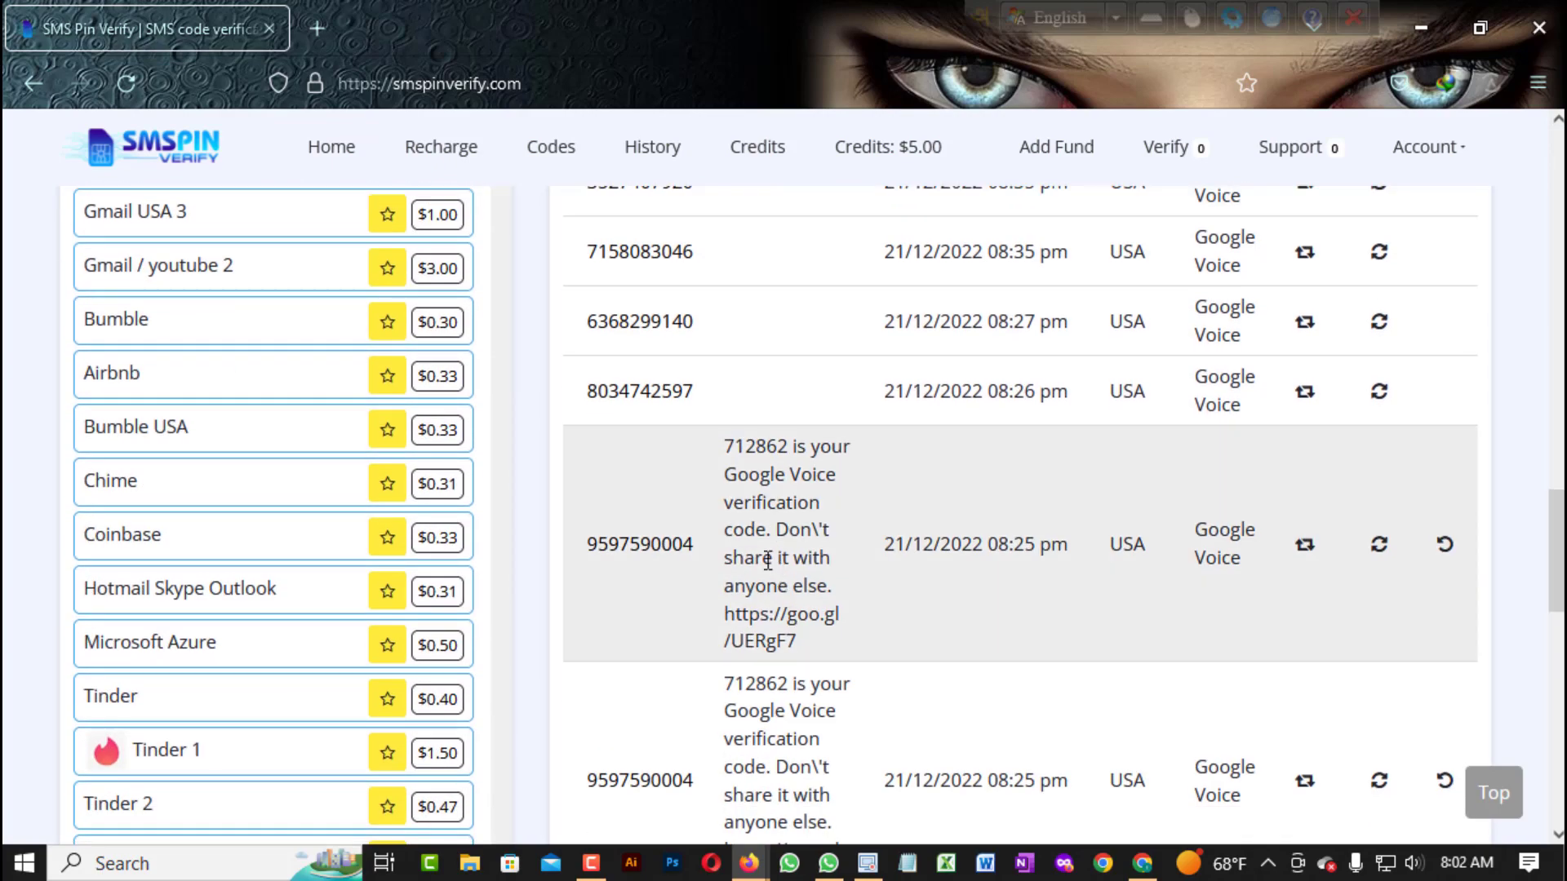
pyautogui.scroll(7, 709, 563)
pyautogui.scroll(10, 708, 624)
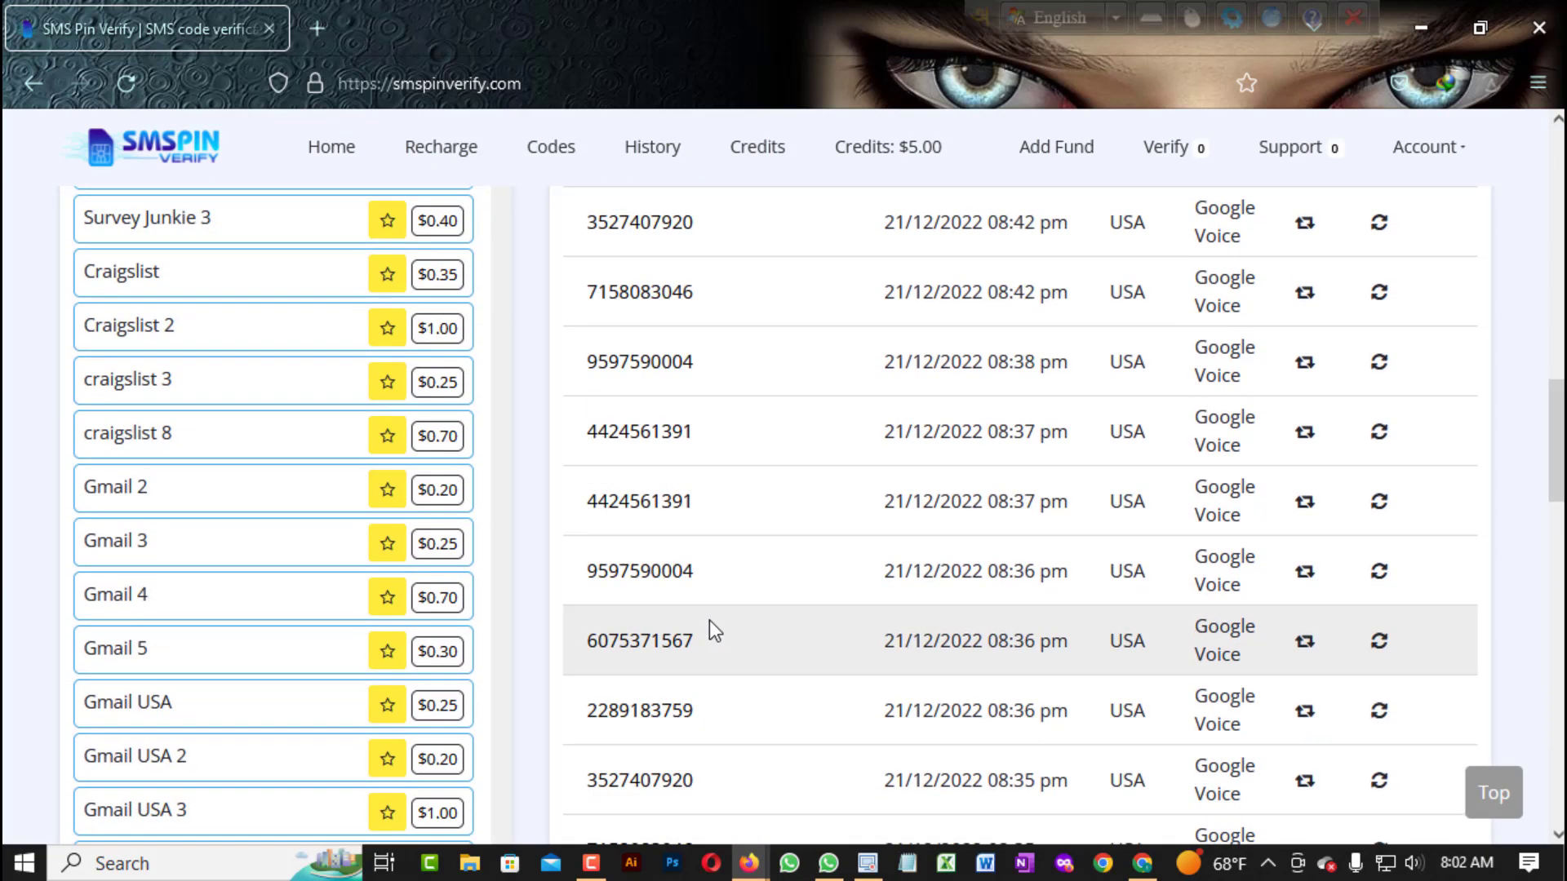
pyautogui.scroll(-12, 794, 465)
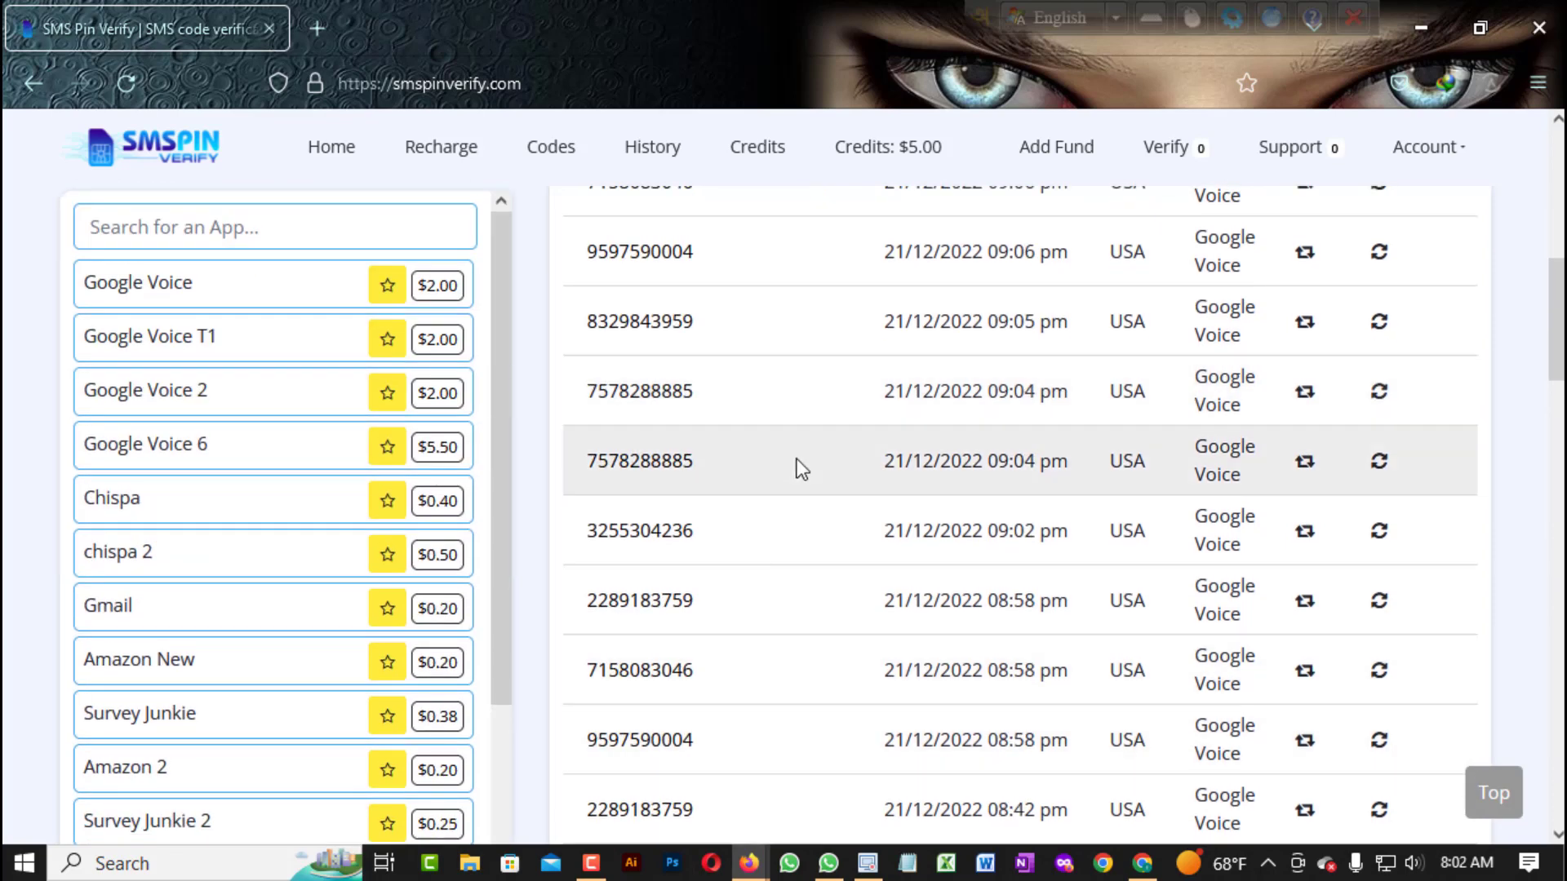
pyautogui.scroll(6, 807, 454)
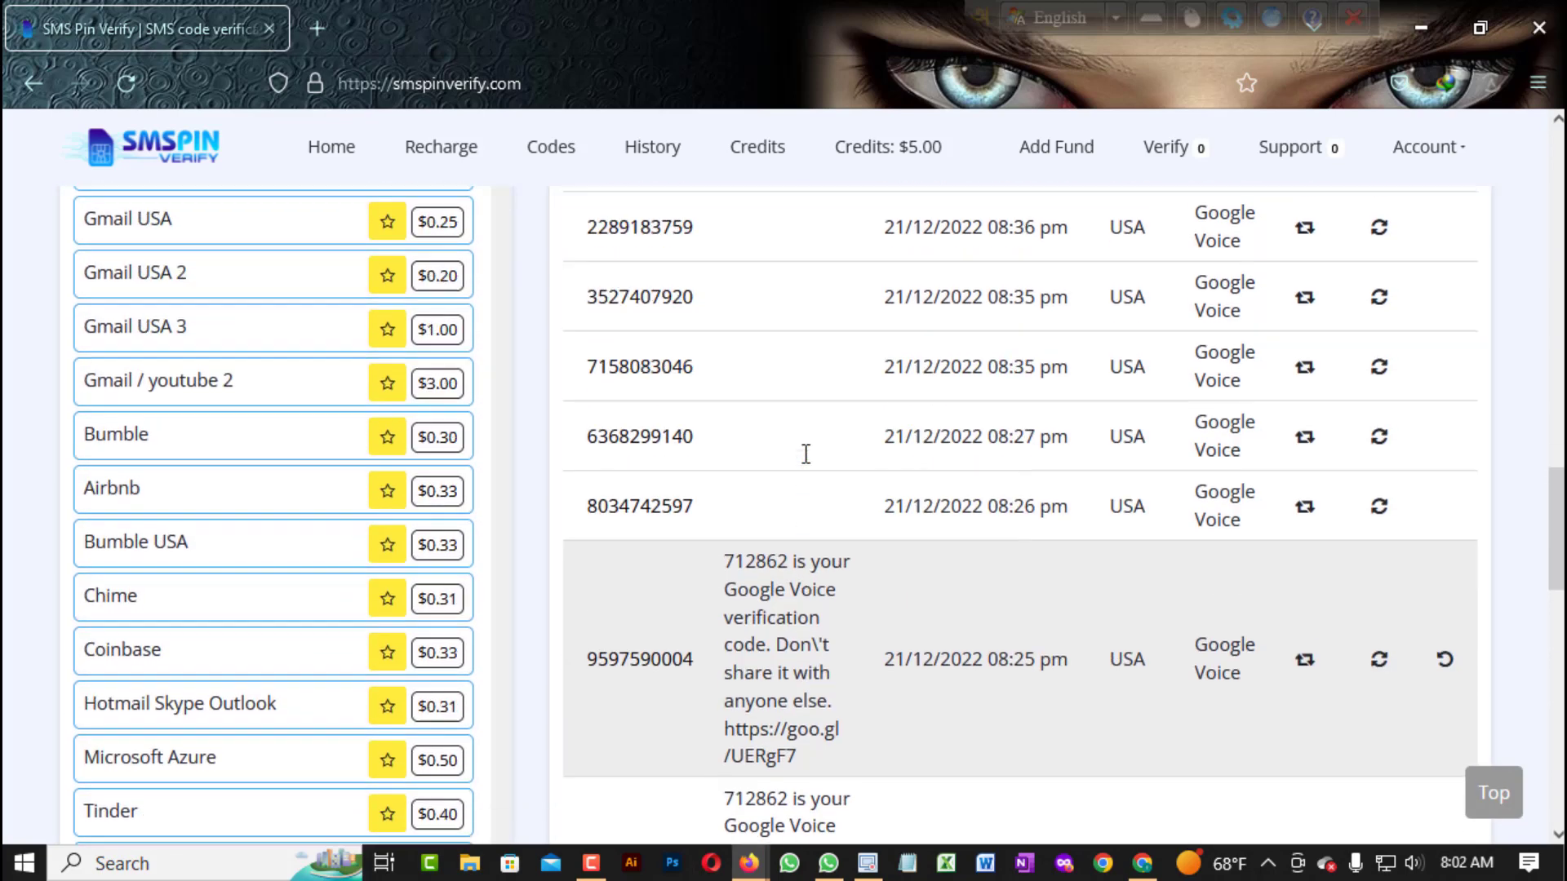
pyautogui.moveTo(692, 669); pyautogui.dragTo(587, 669)
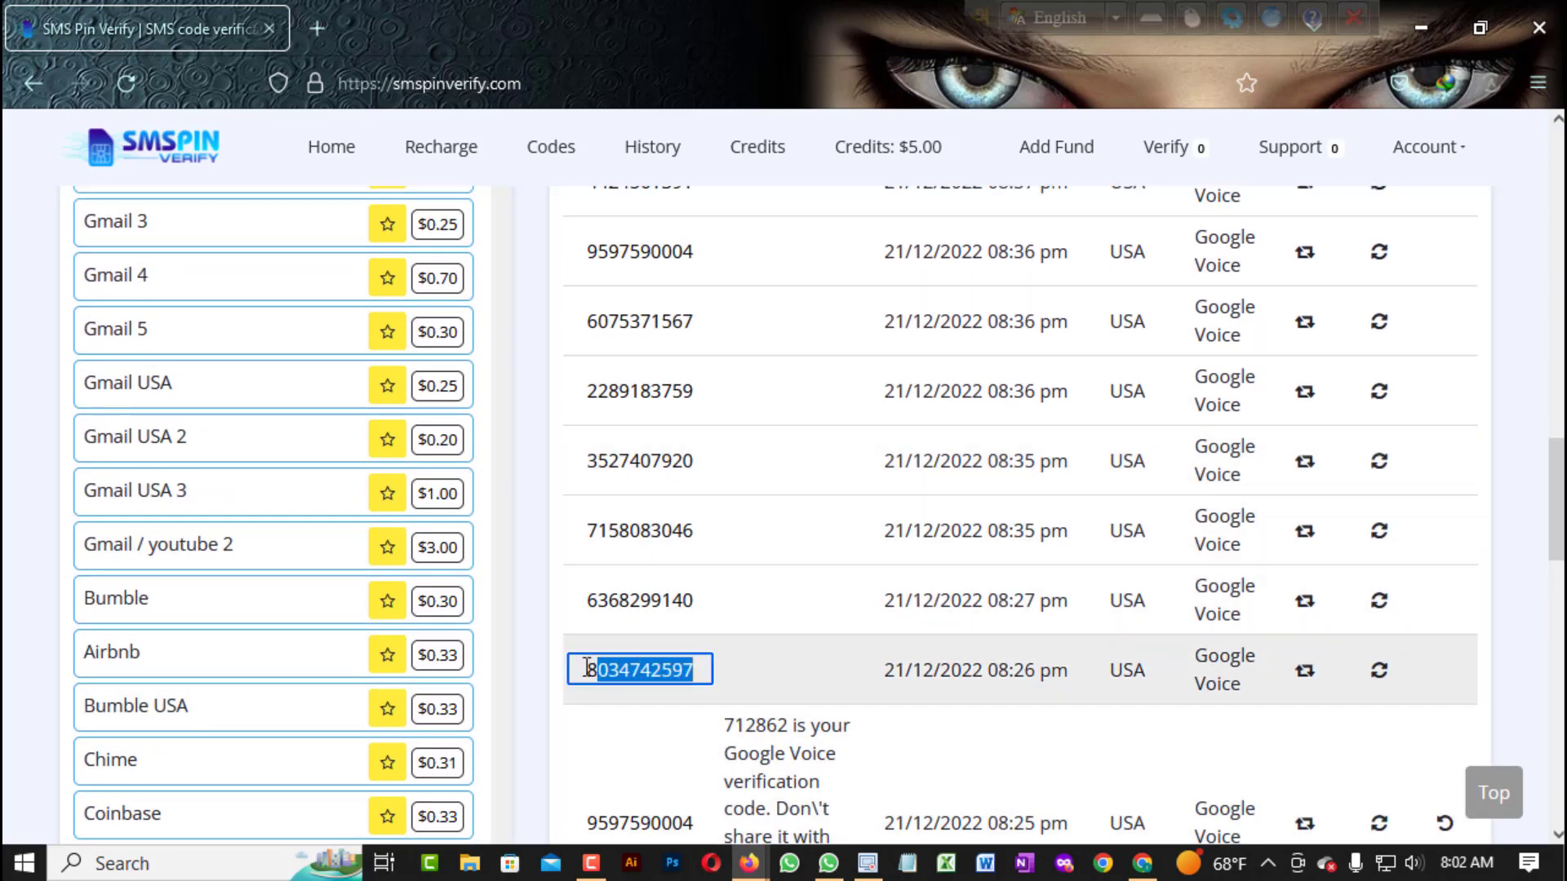
pyautogui.click(700, 617)
pyautogui.scroll(8, 772, 574)
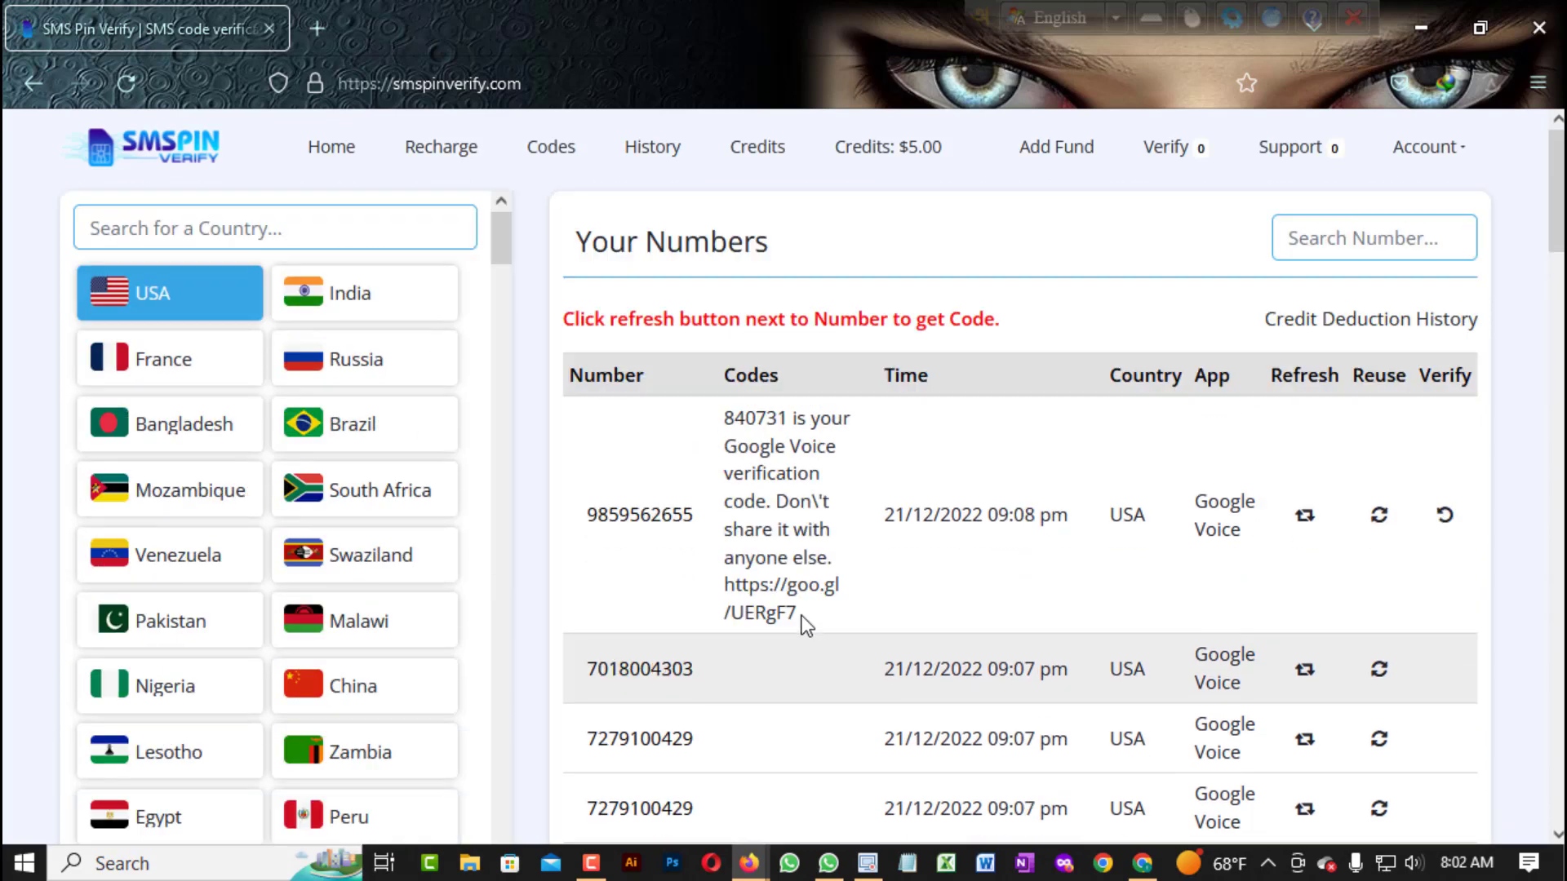
# Reload the Your Numbers page and highlight the first 09:07 pm number without a code.
pyautogui.click(125, 84)
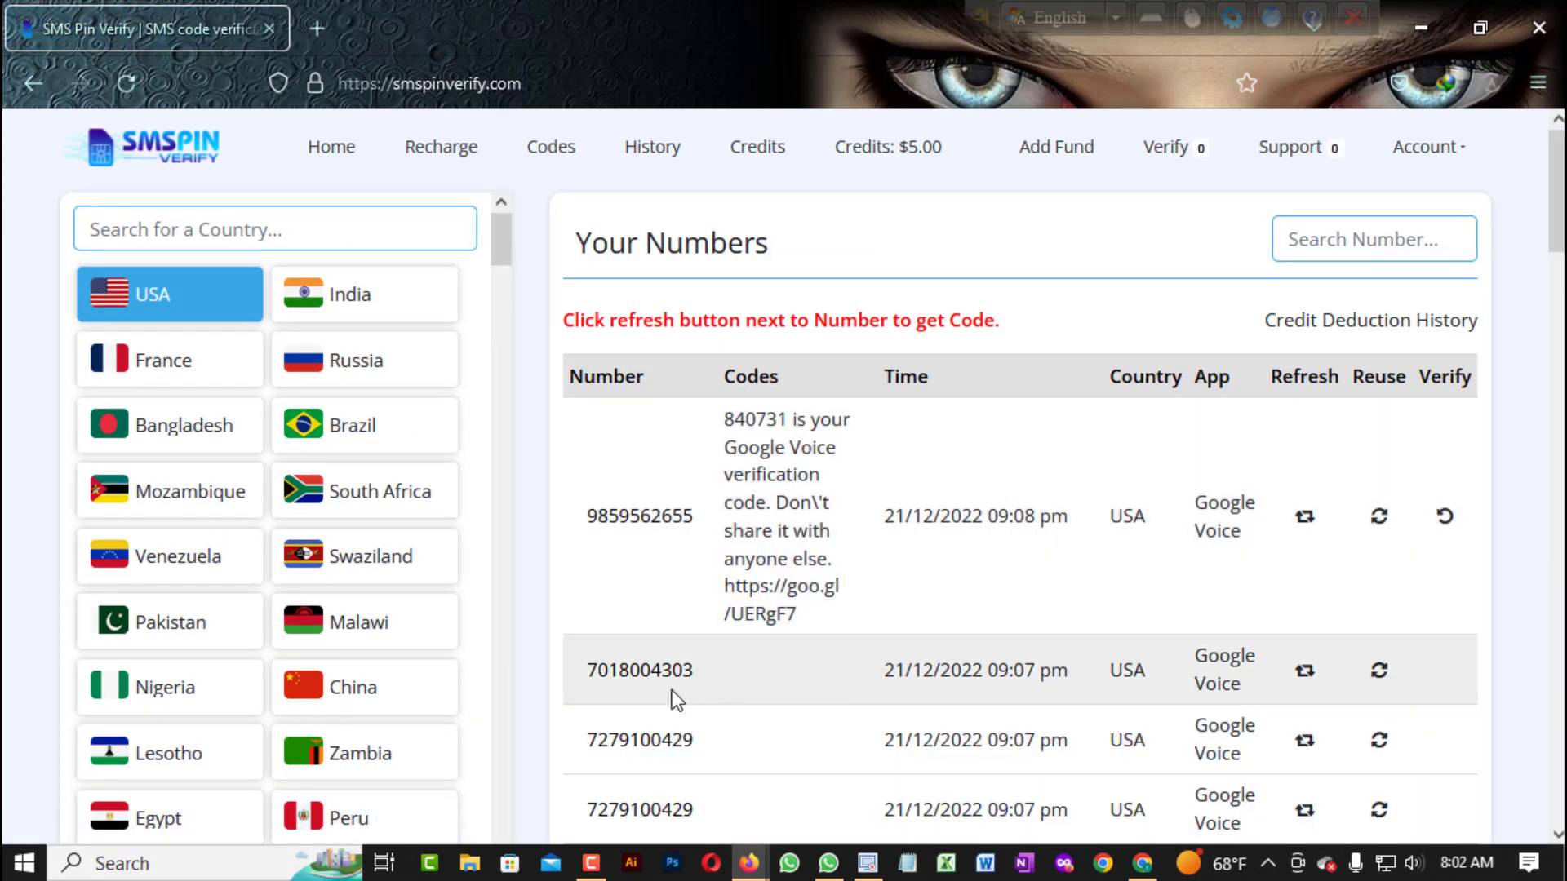
pyautogui.click(703, 675)
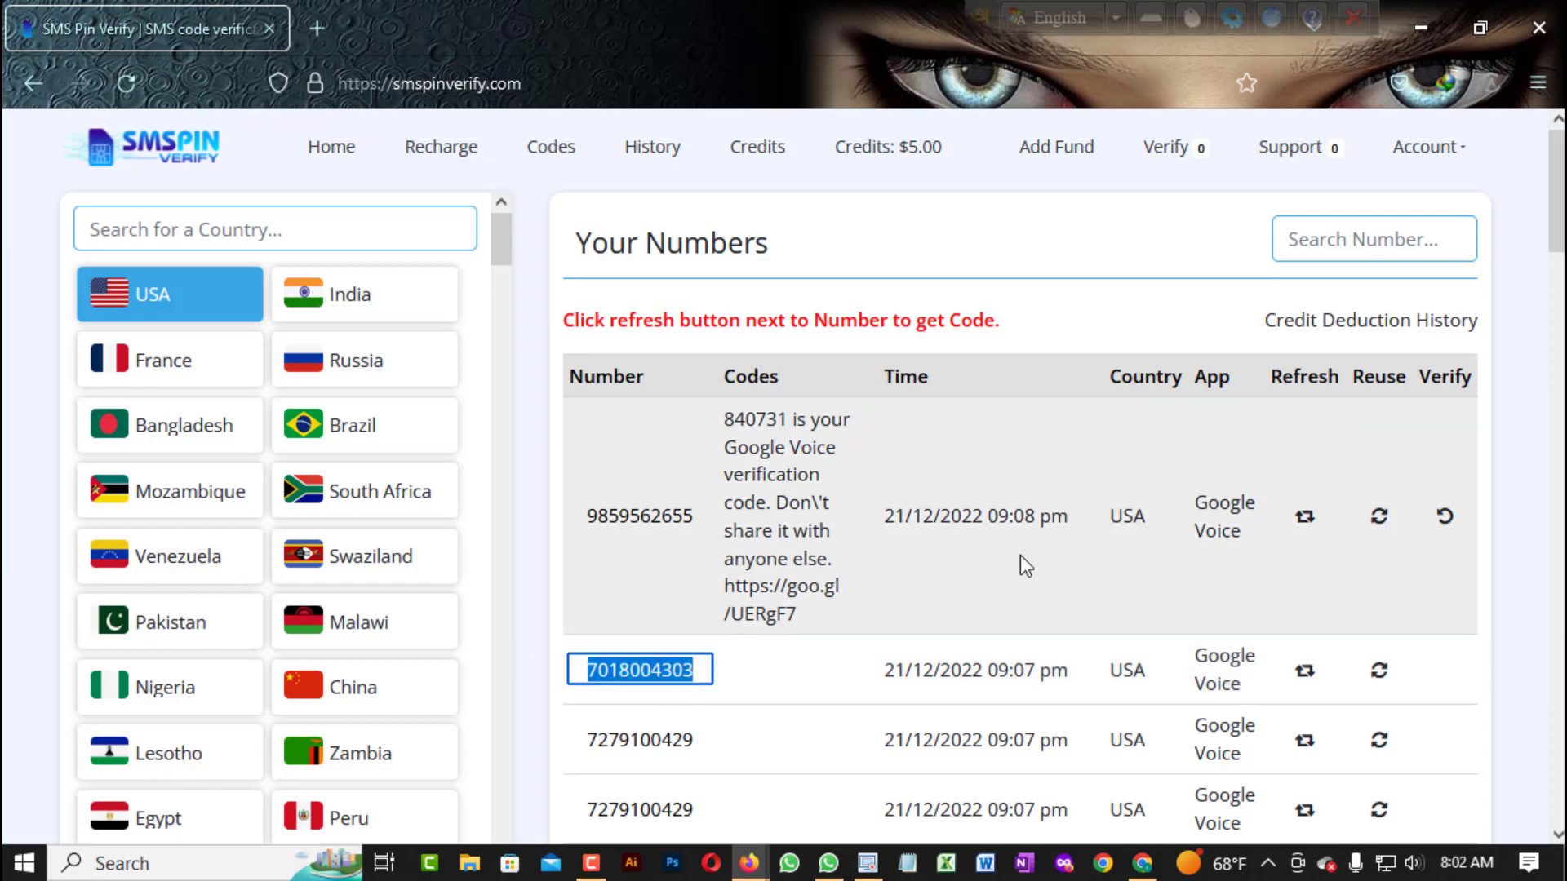
pyautogui.scroll(-6, 1086, 572)
pyautogui.scroll(6, 1106, 564)
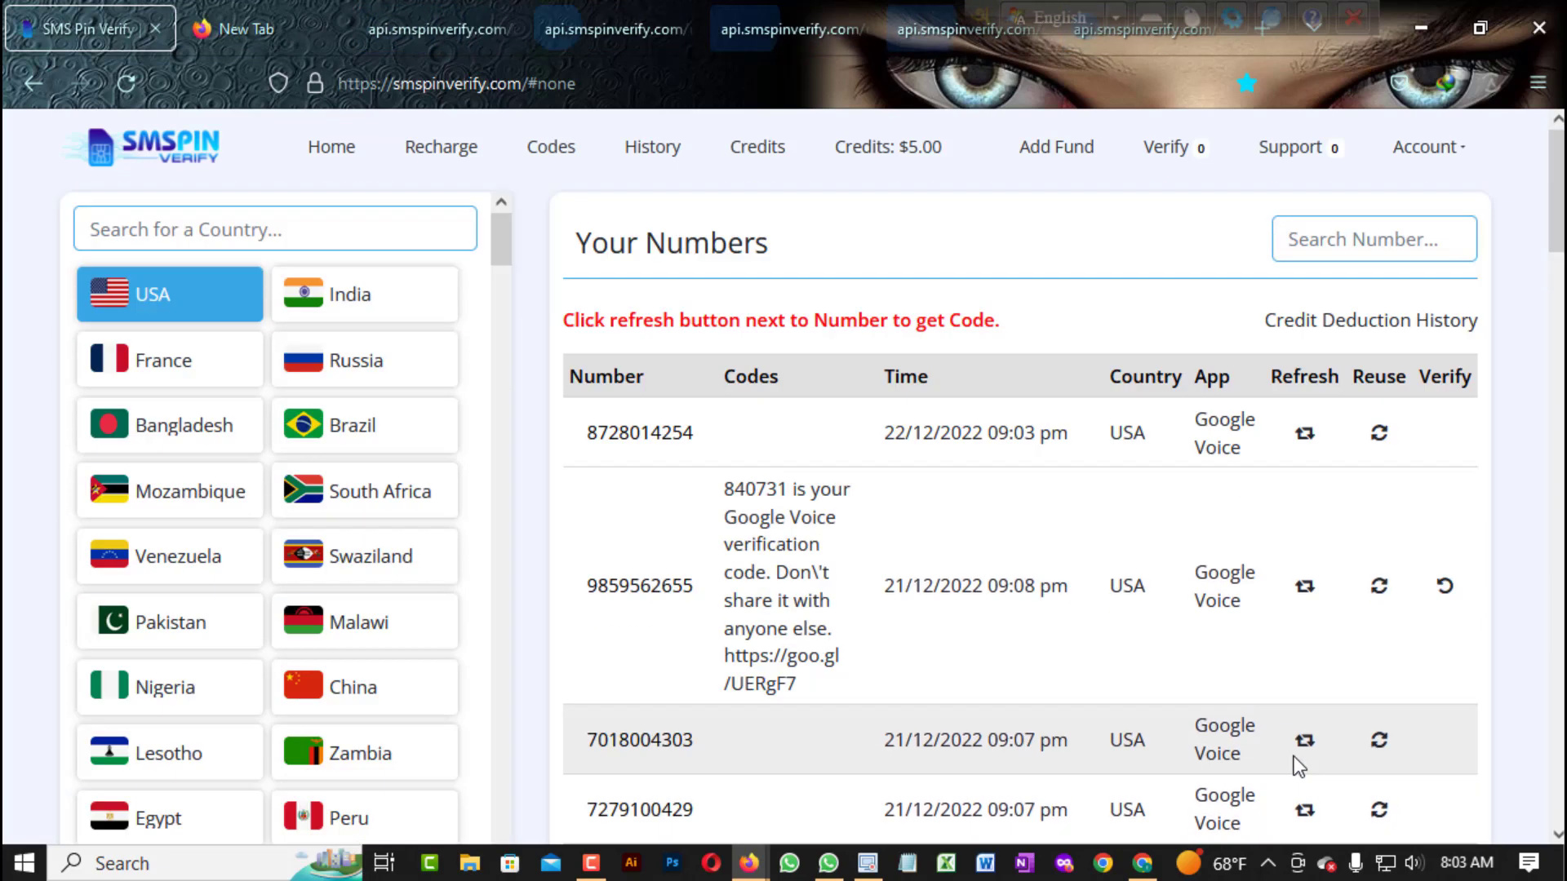
# Highlight the new number of the 22/12/2022 09:03 pm entry and the 09:08 pm number below it.
pyautogui.moveTo(1449, 868)
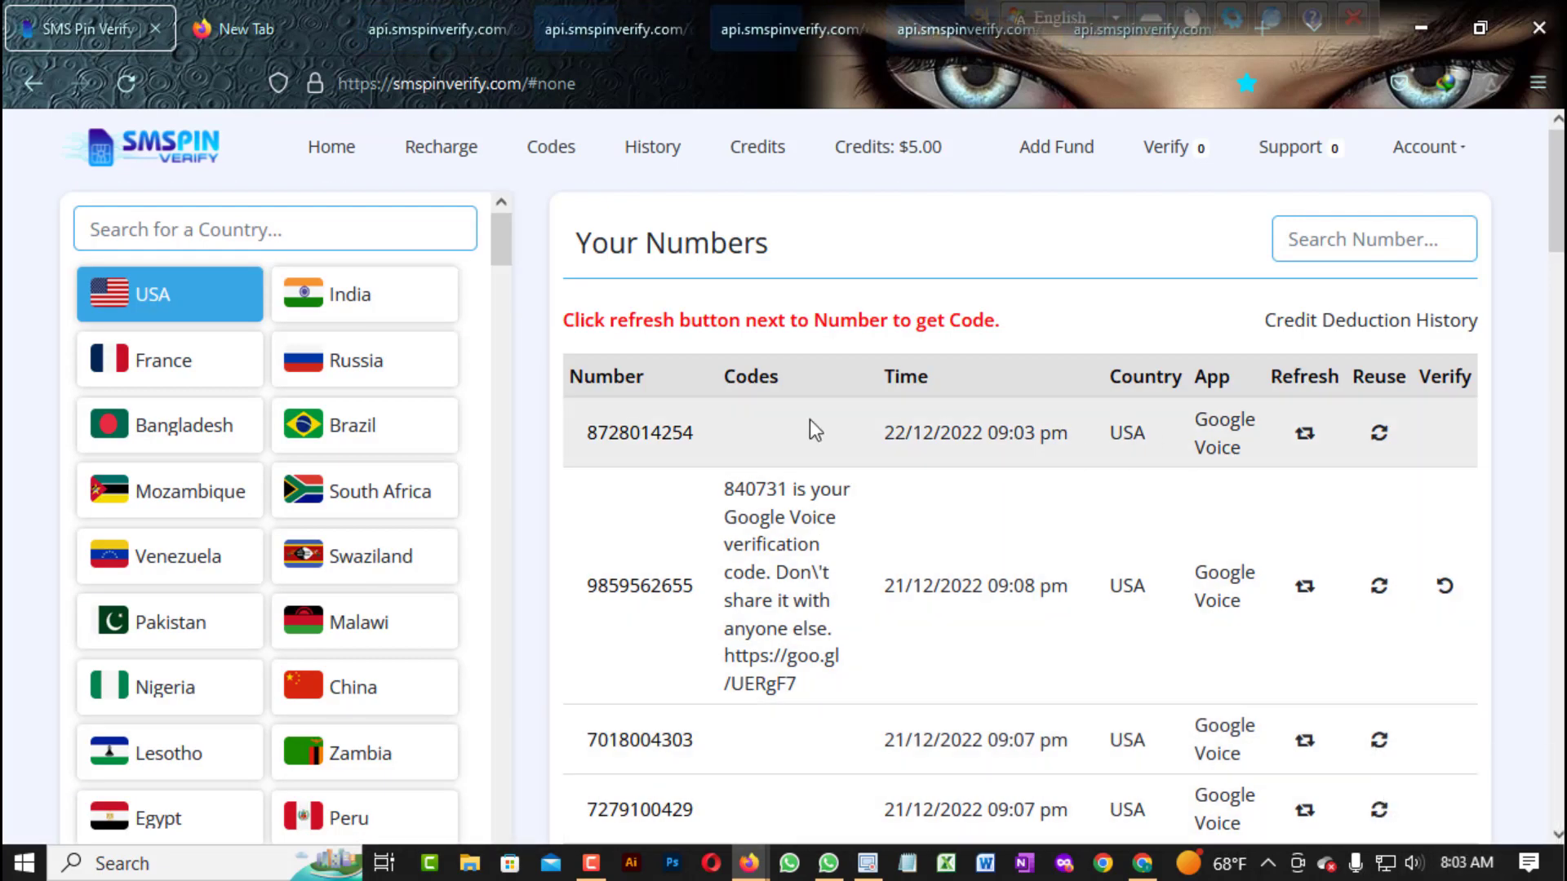
pyautogui.click(702, 431)
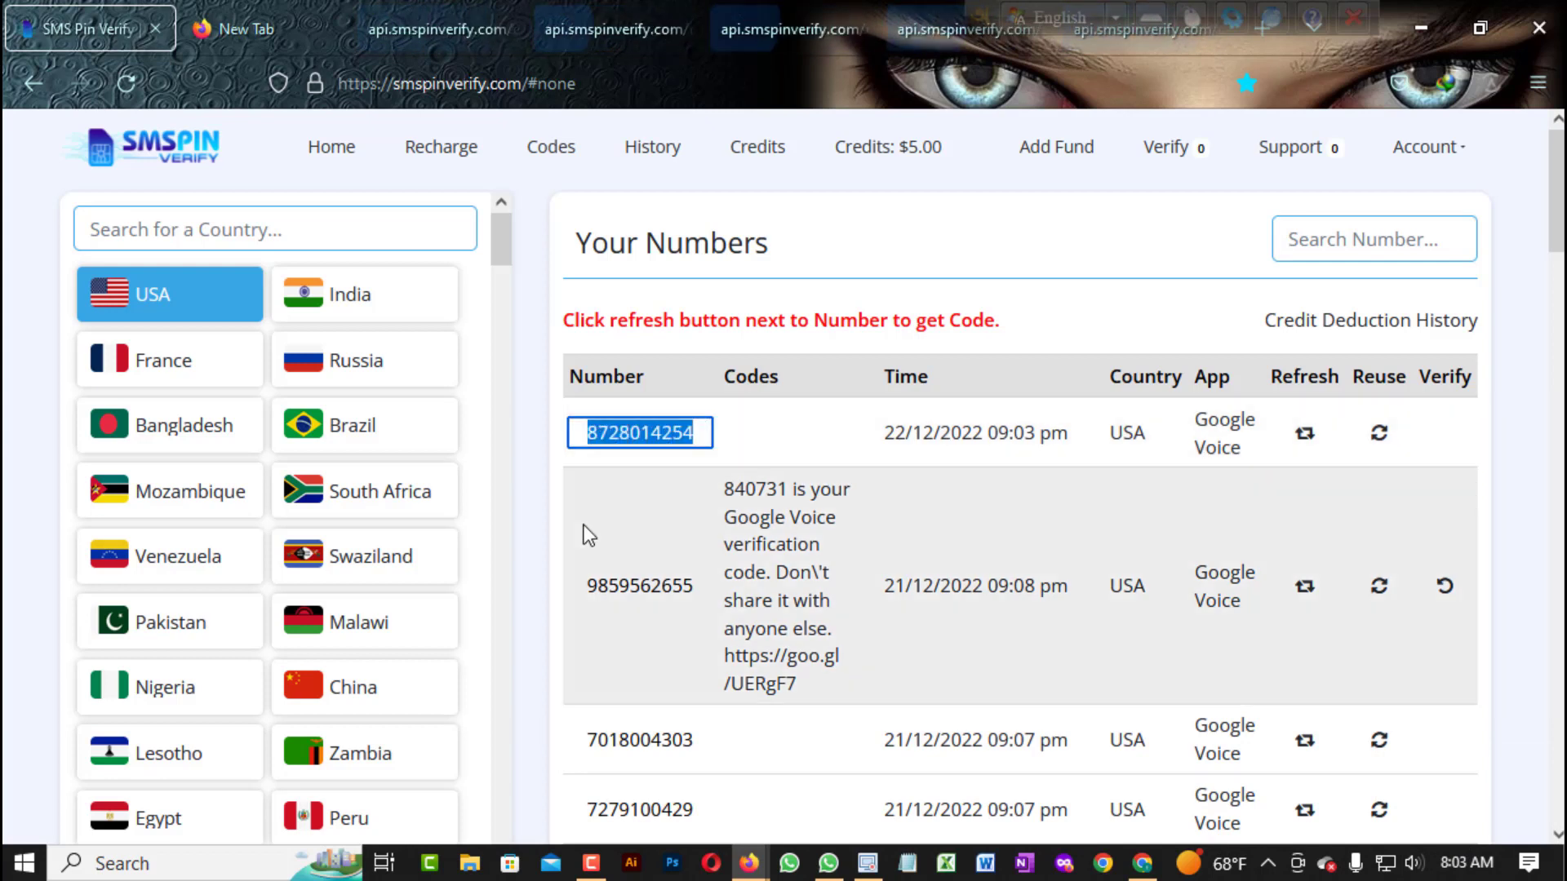
pyautogui.click(584, 527)
pyautogui.click(704, 431)
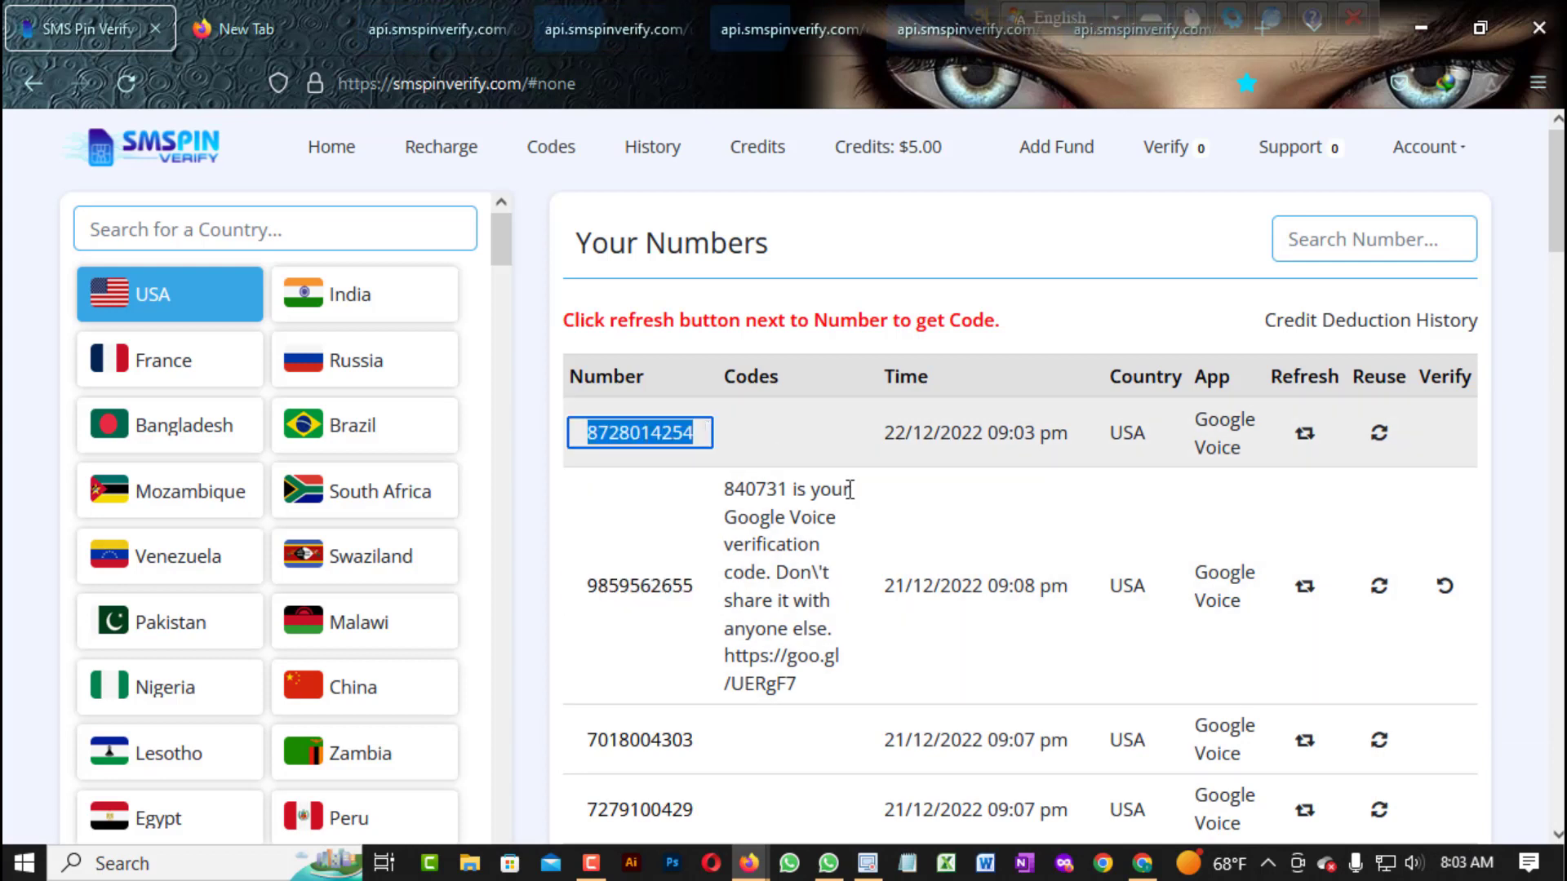
pyautogui.click(630, 550)
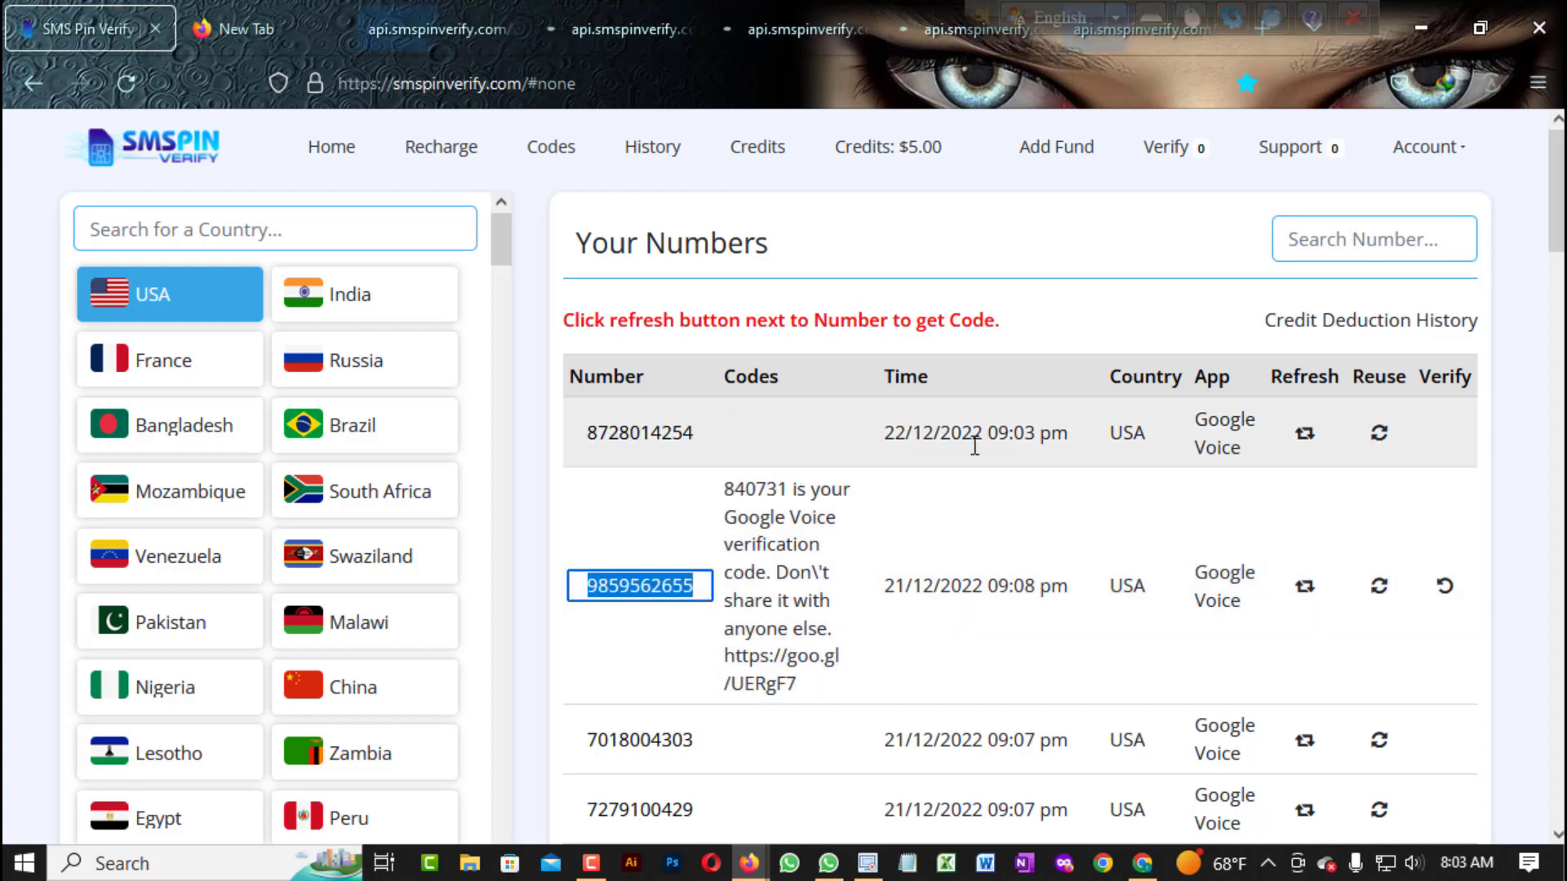
pyautogui.click(1017, 418)
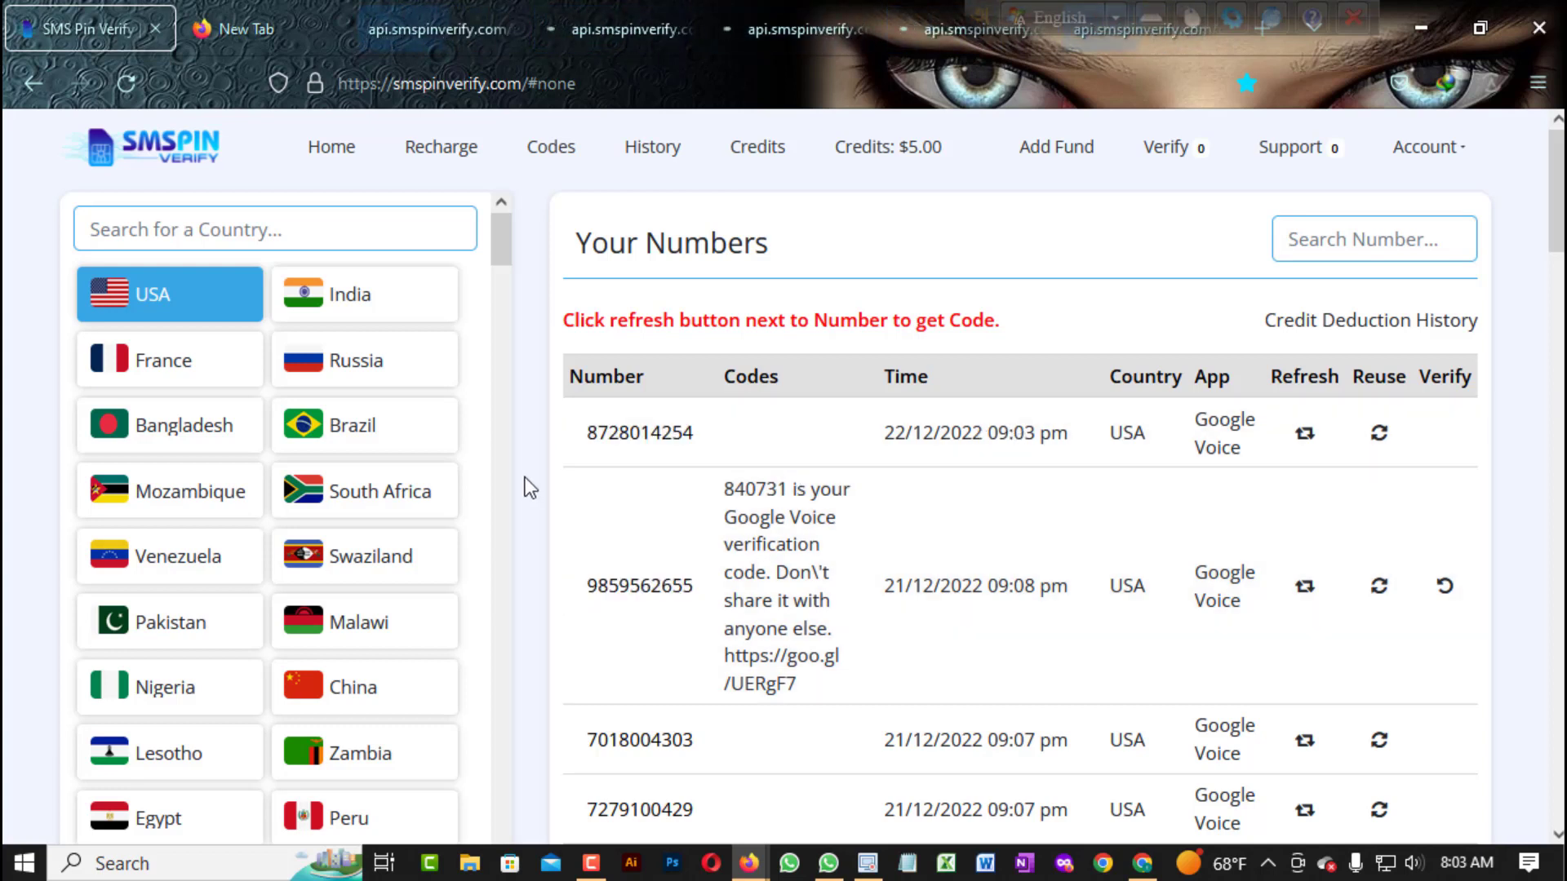
# Compare the newest 09:03 pm number with the 21/12/2022 09:08 pm number by highlighting each, ending on the newest one.
pyautogui.click(688, 439)
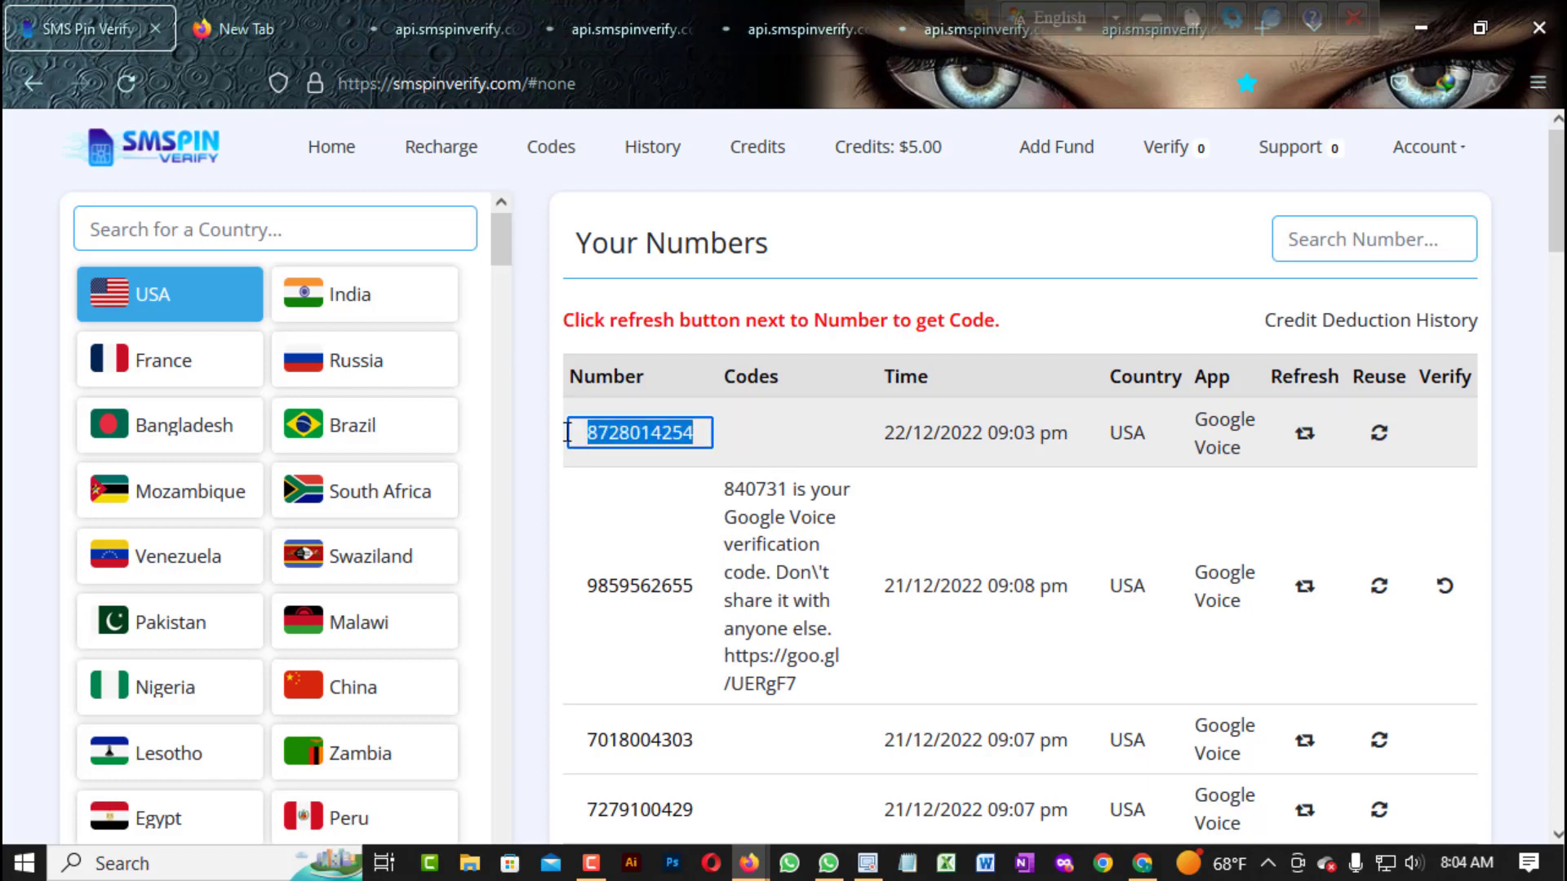
pyautogui.scroll(-2, 666, 587)
pyautogui.click(672, 502)
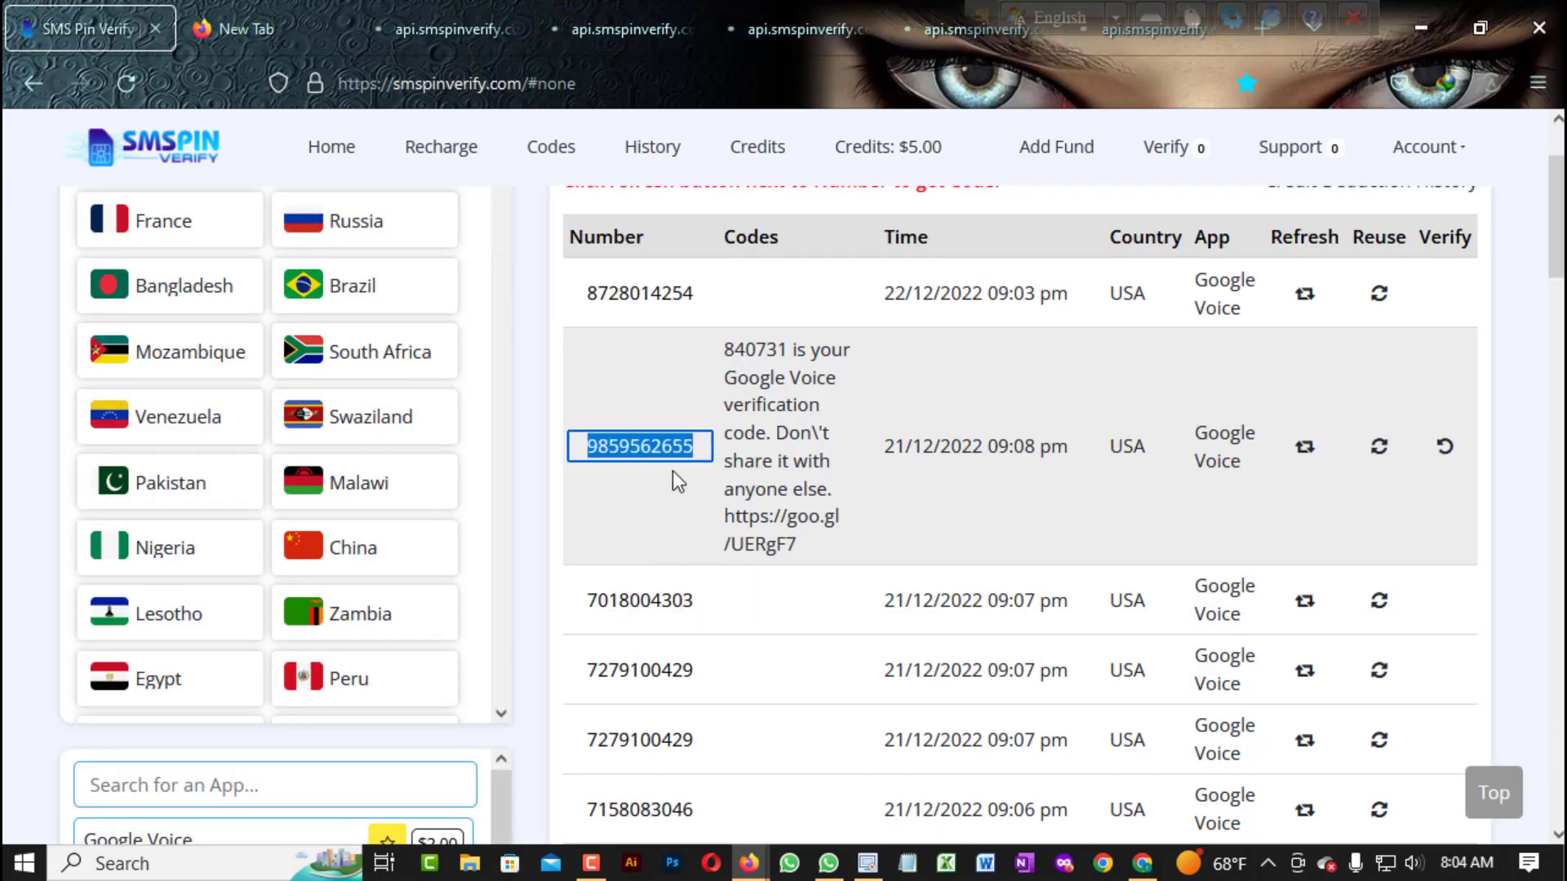
pyautogui.scroll(2, 673, 471)
pyautogui.click(694, 430)
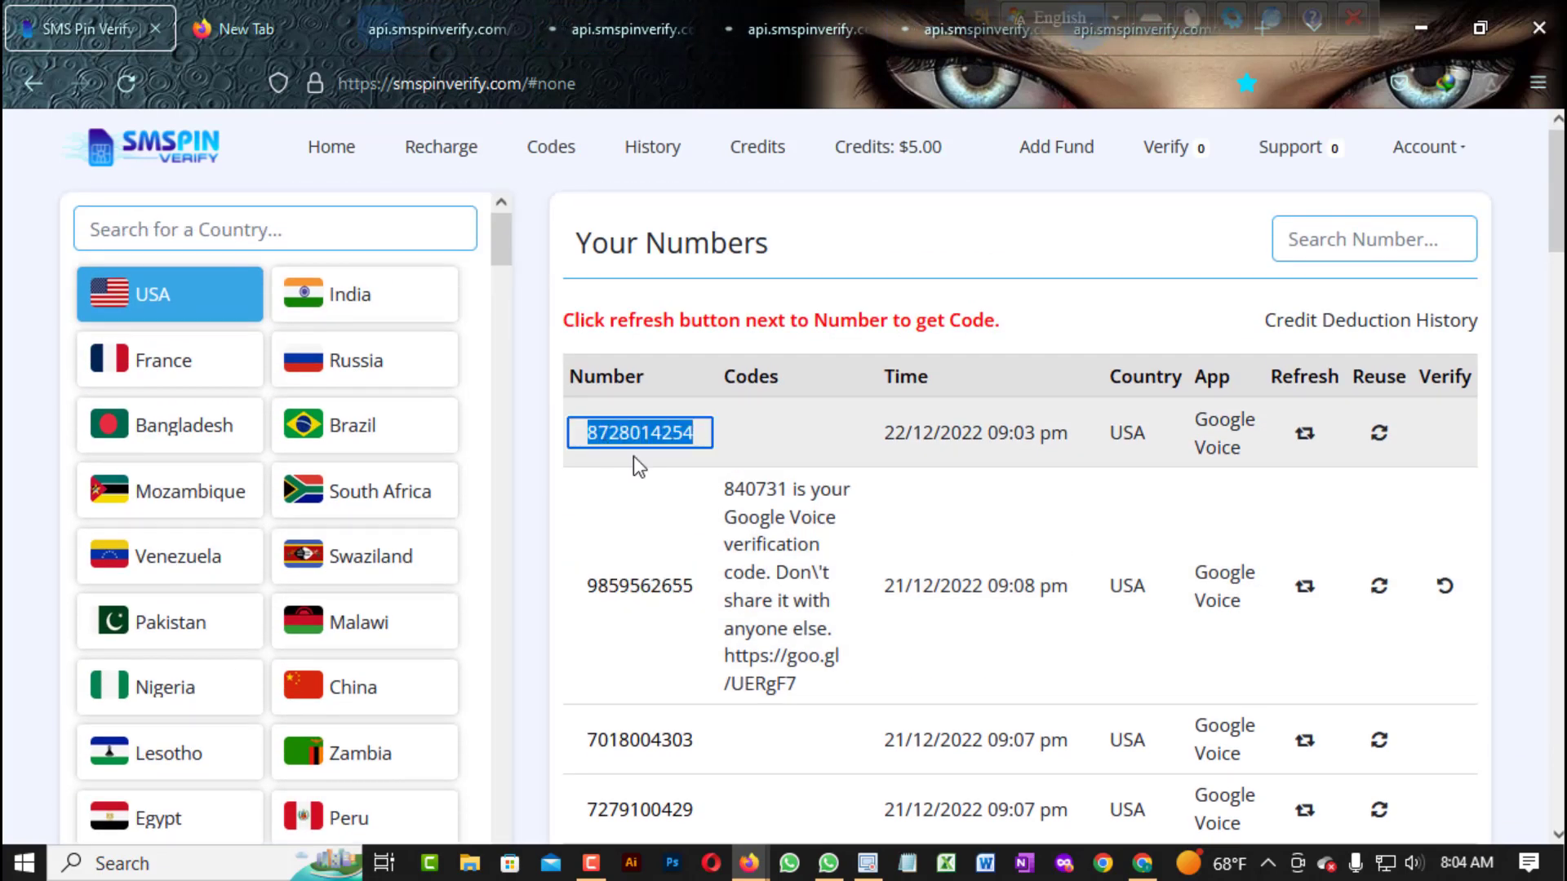
# Switch to the other Firefox window, reload its Your Numbers page, and highlight the number of the 22/12/2022 09:03 pm entry.
pyautogui.click(1422, 9)
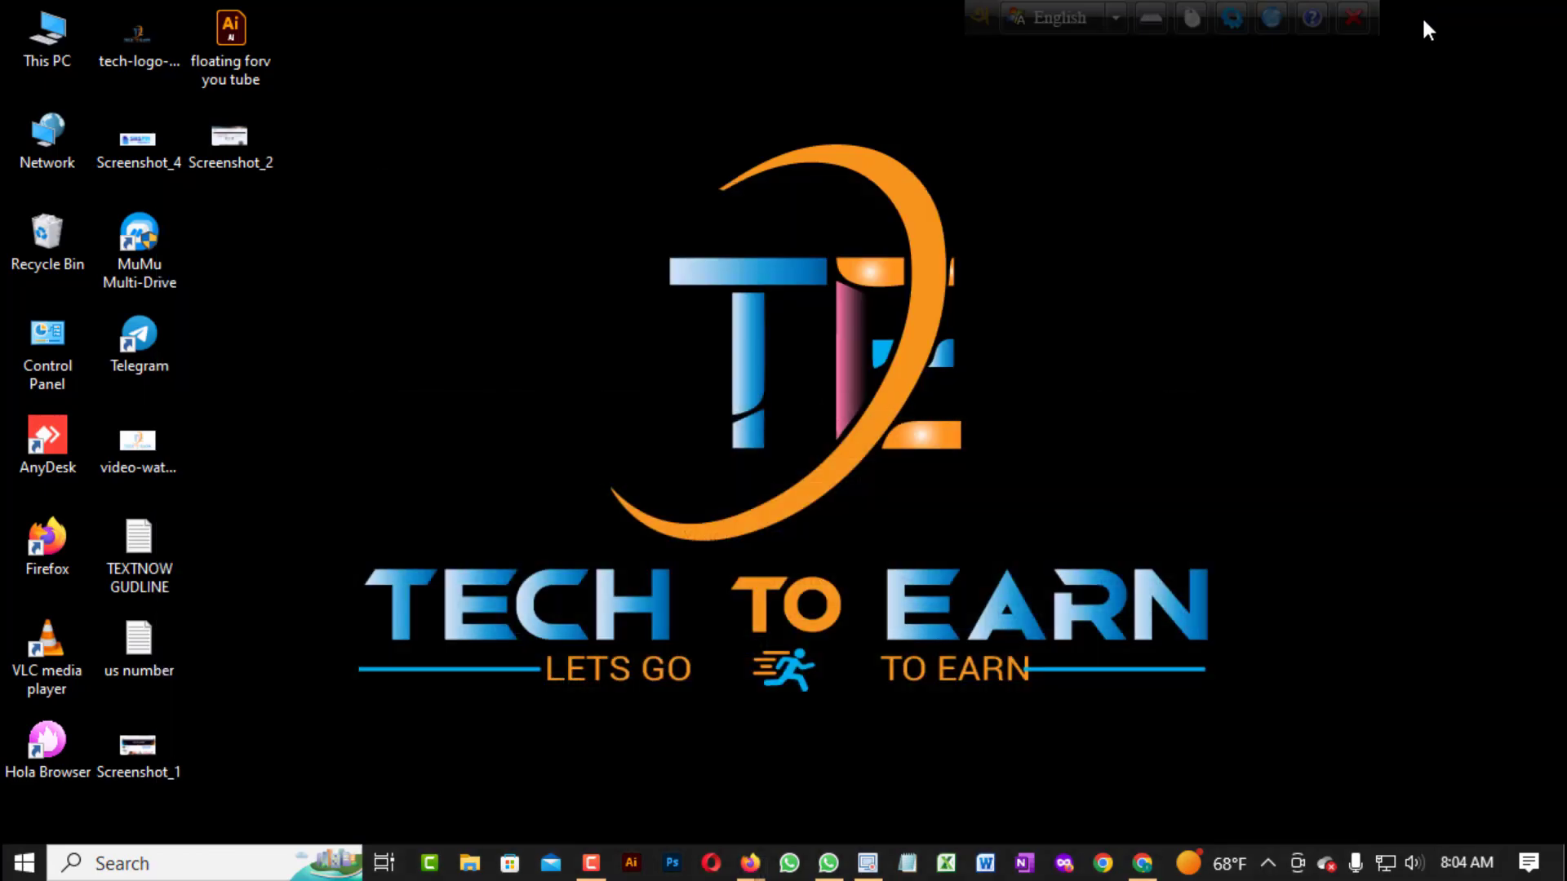
pyautogui.moveTo(747, 865)
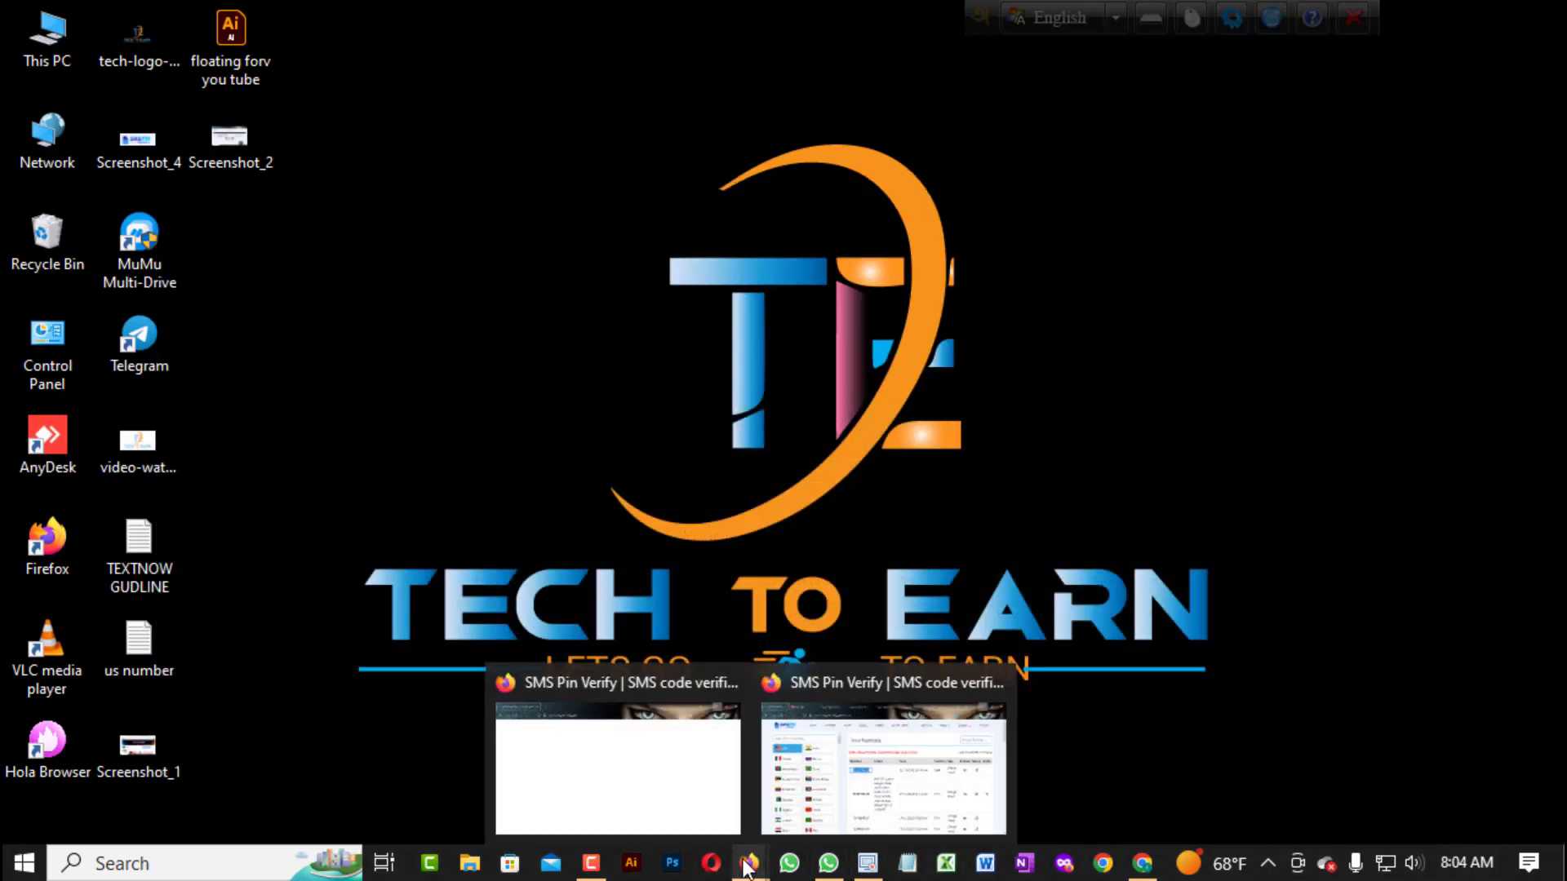
pyautogui.click(693, 782)
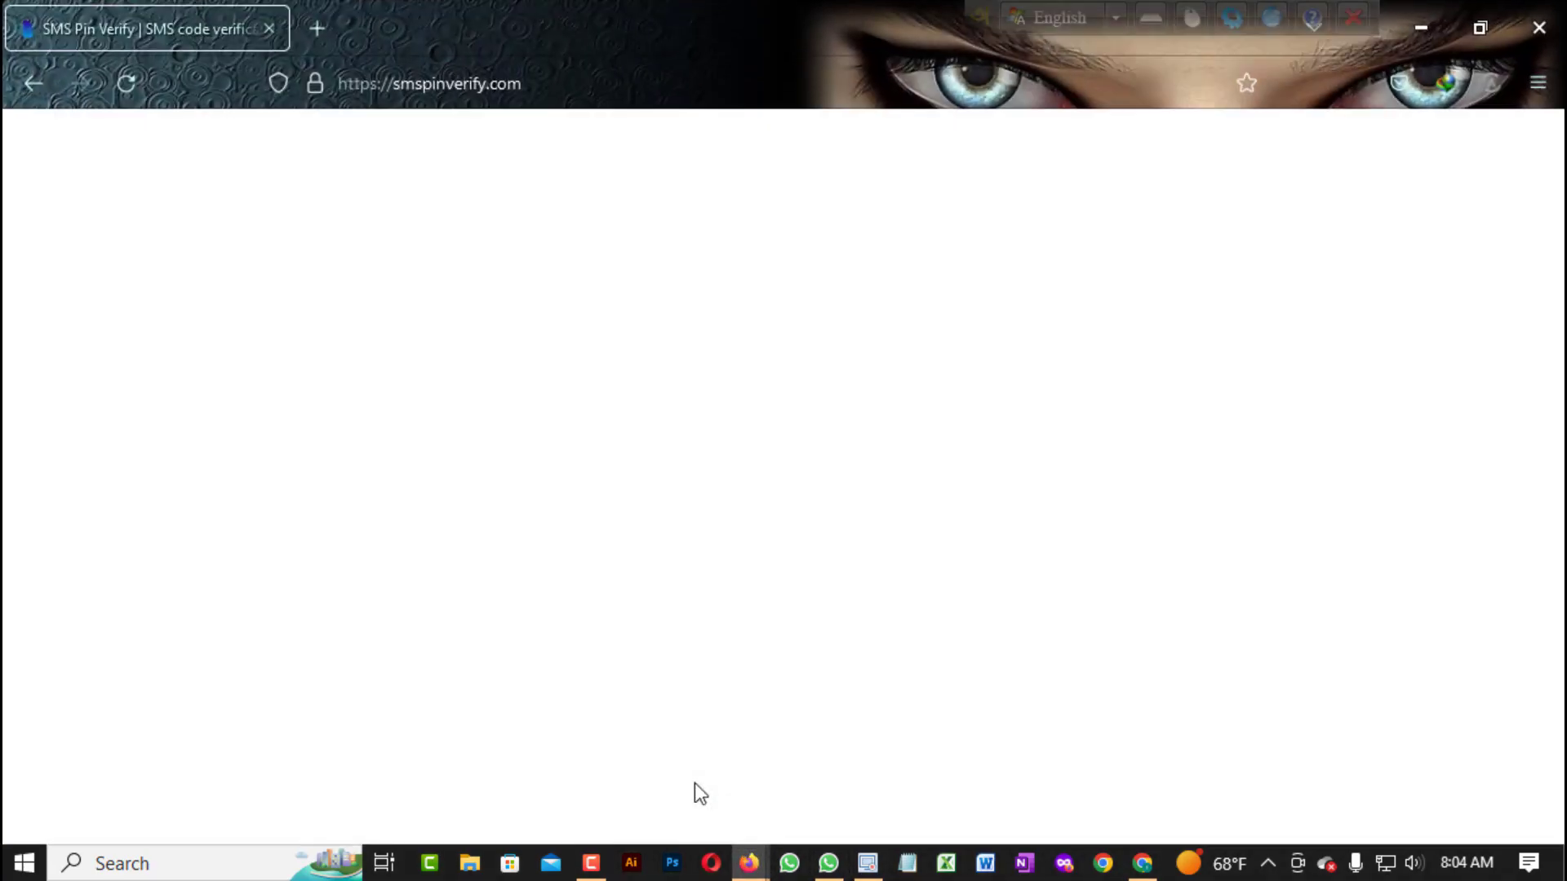
pyautogui.click(125, 82)
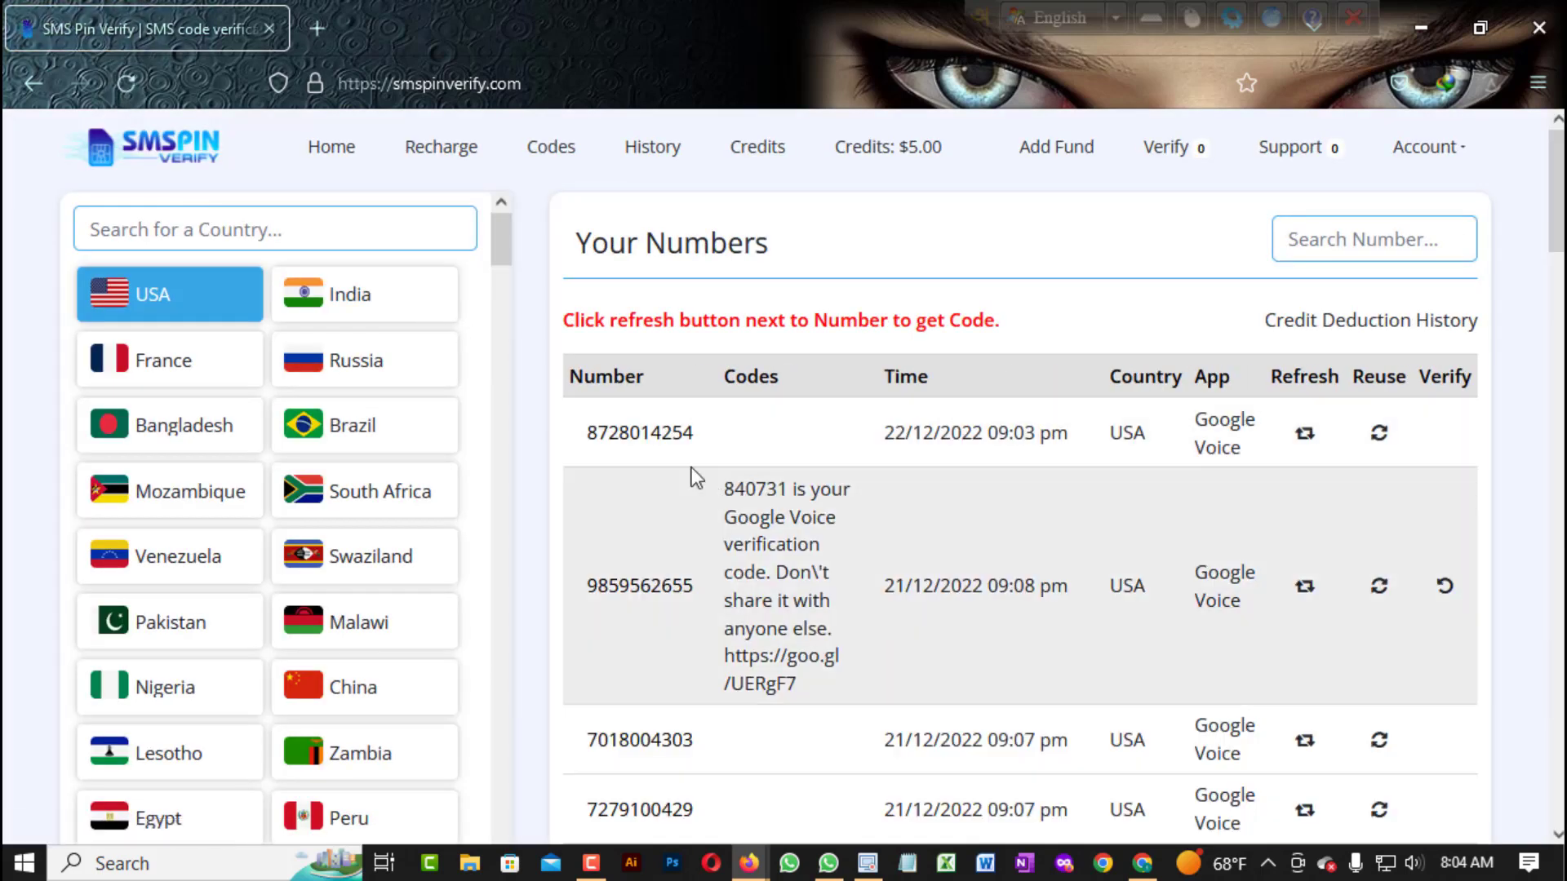
pyautogui.moveTo(710, 433); pyautogui.dragTo(602, 437)
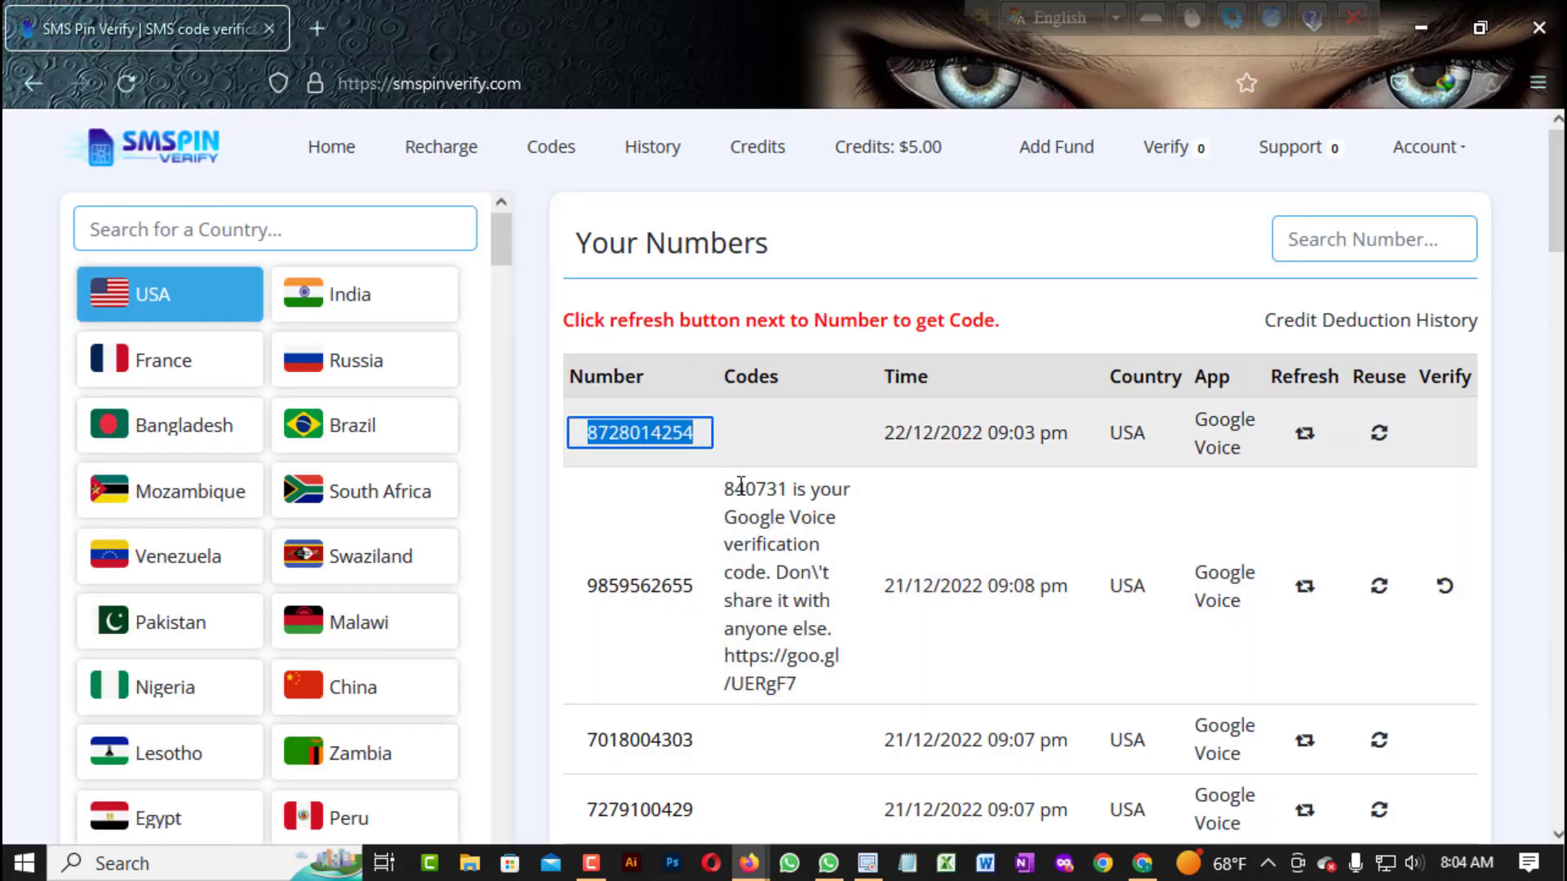
pyautogui.click(1050, 518)
# Look through the entries down to 08:58 pm and return to the newest 09:03 pm number at the head of the list.
pyautogui.scroll(-3, 657, 561)
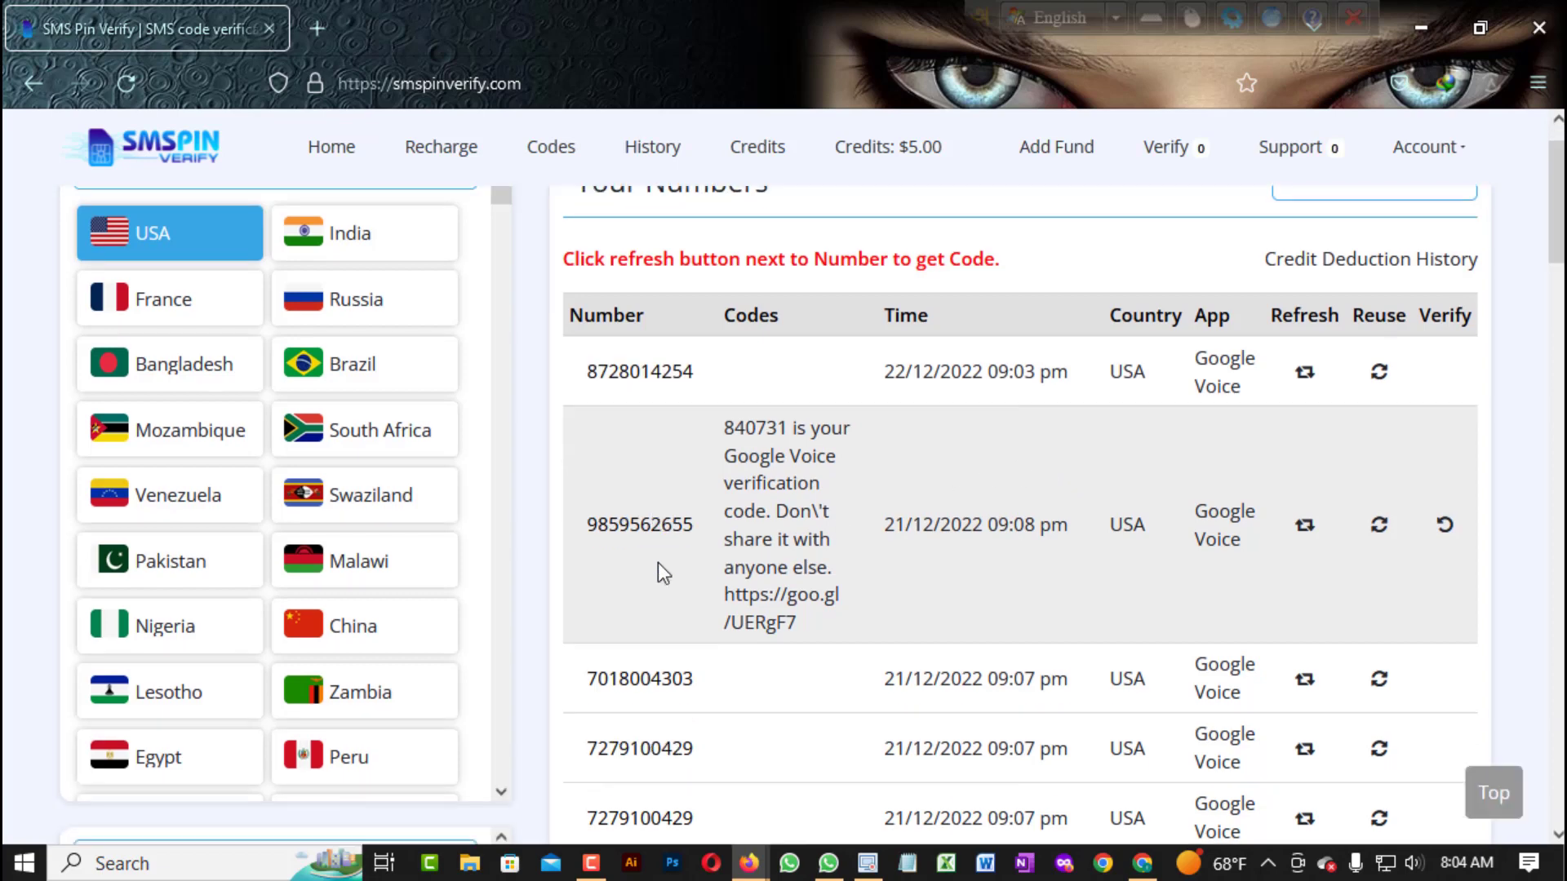
pyautogui.scroll(-3, 700, 546)
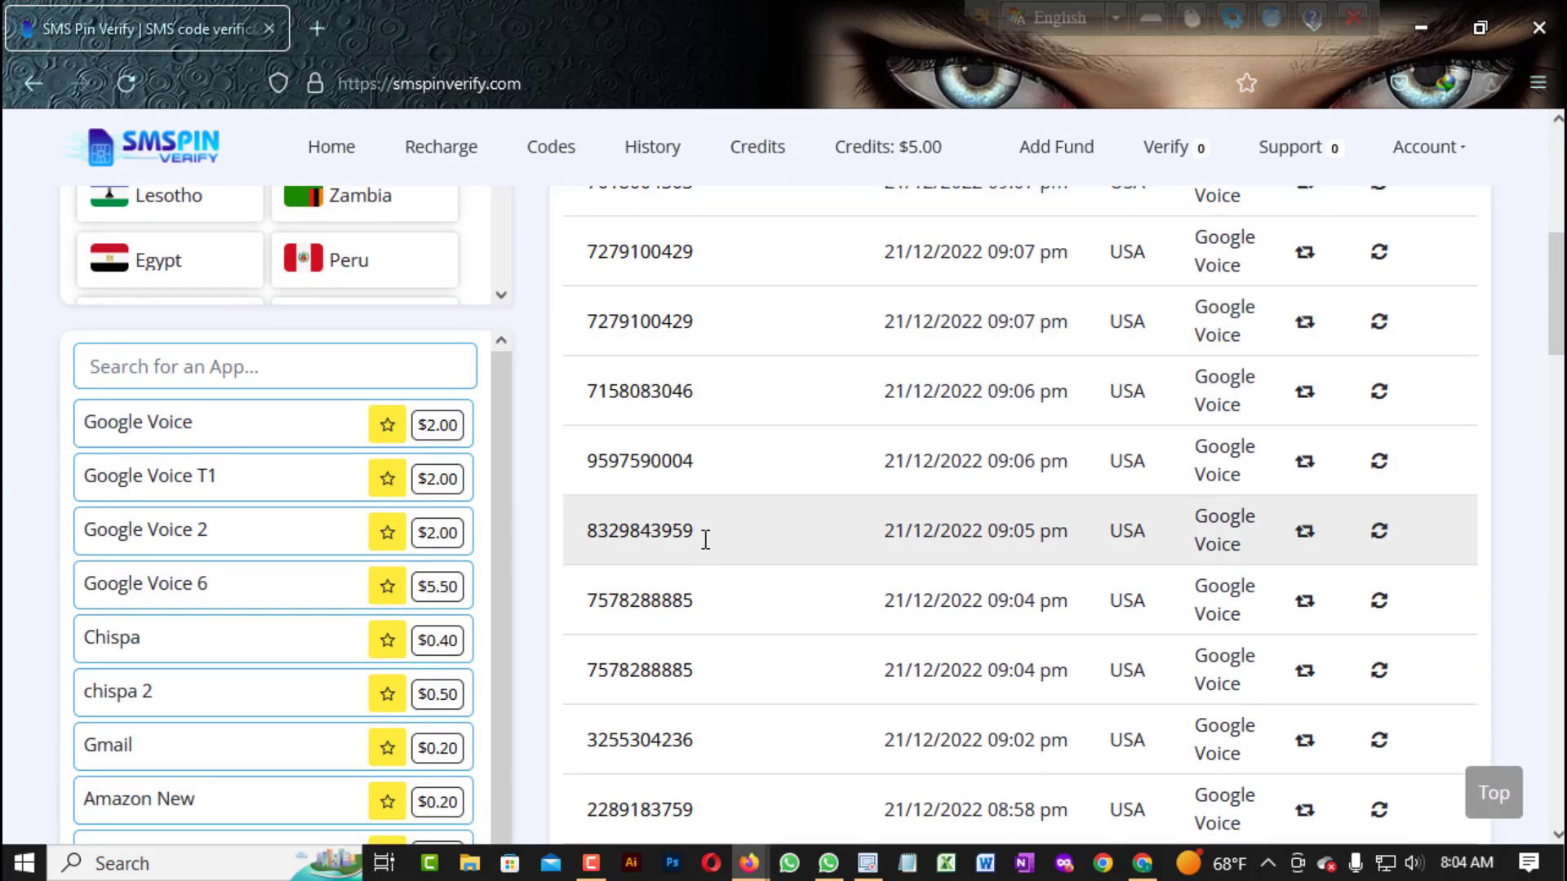
pyautogui.scroll(6, 706, 540)
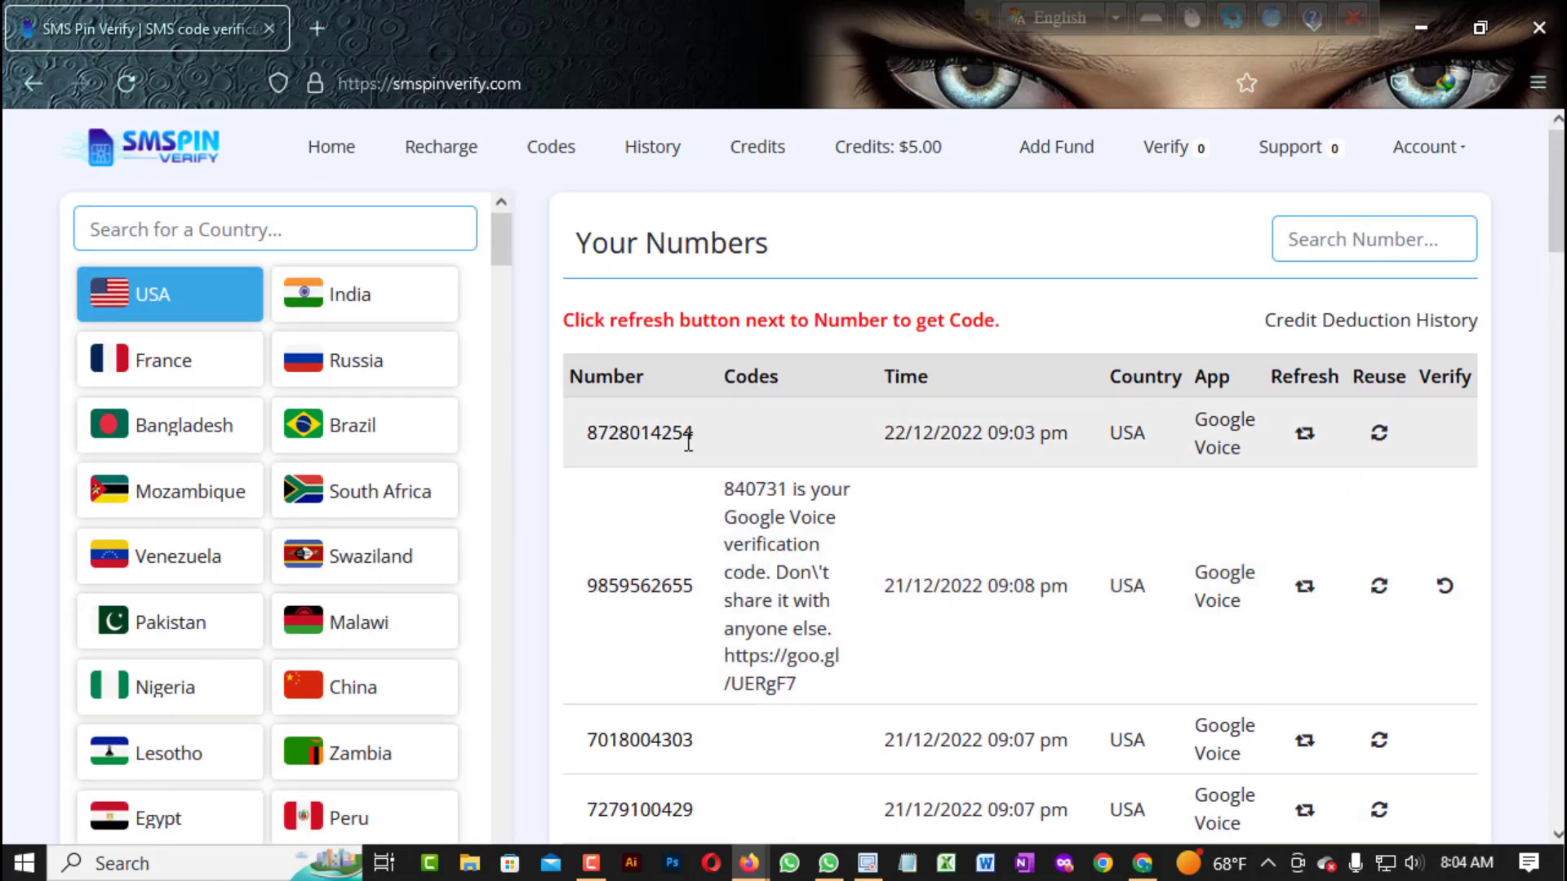
pyautogui.doubleClick(688, 441)
pyautogui.click(571, 447)
pyautogui.click(962, 478)
# View the current date and time in the Windows Date & time settings, and return to the Your Numbers page.
pyautogui.rightClick(1416, 863)
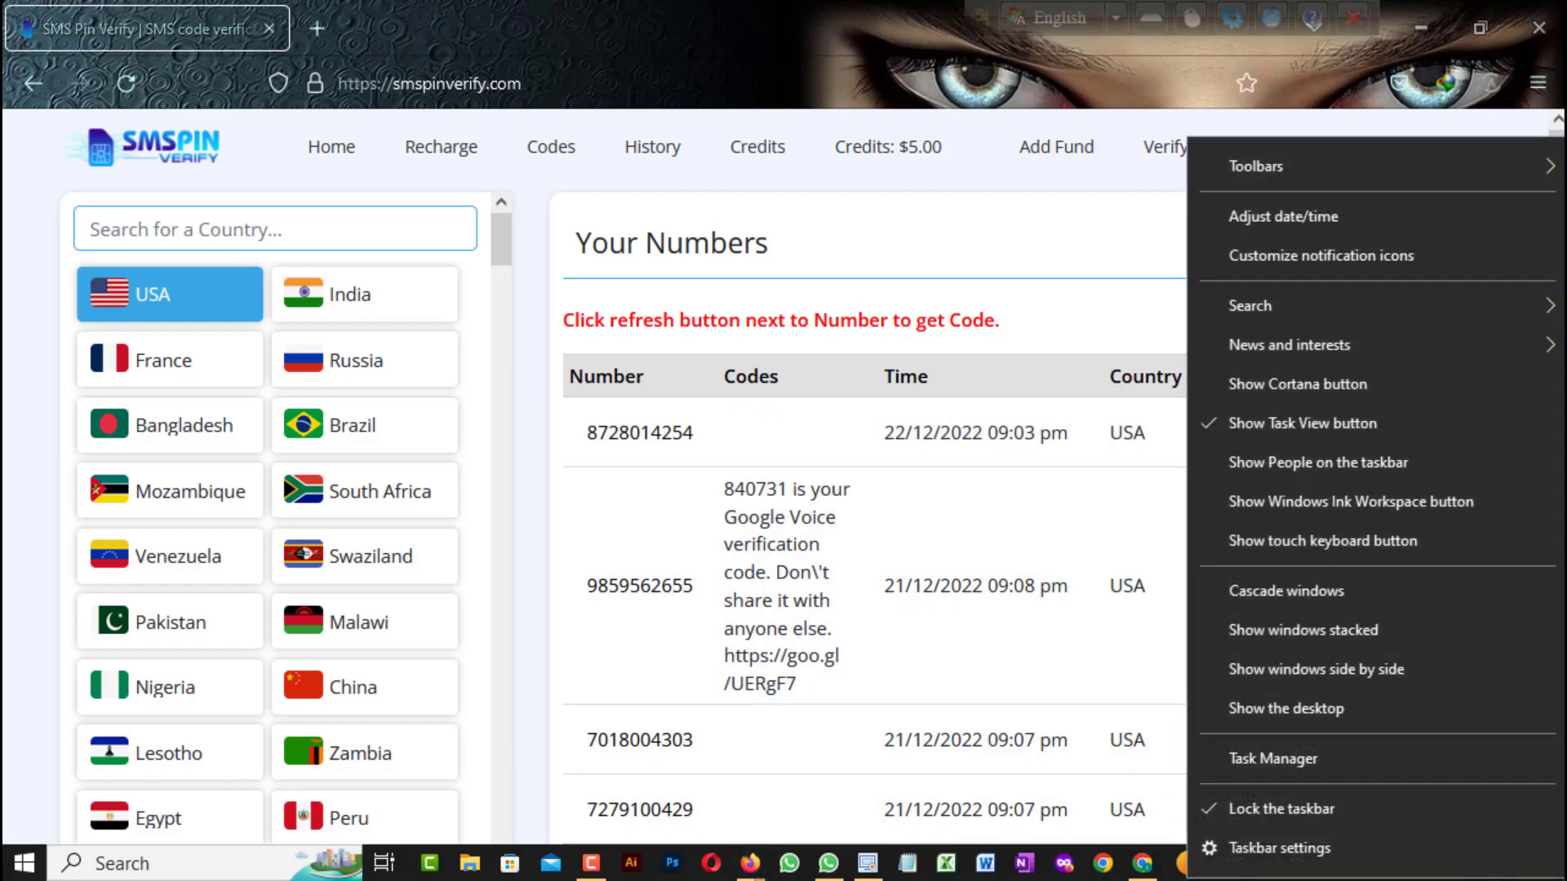
pyautogui.click(1334, 214)
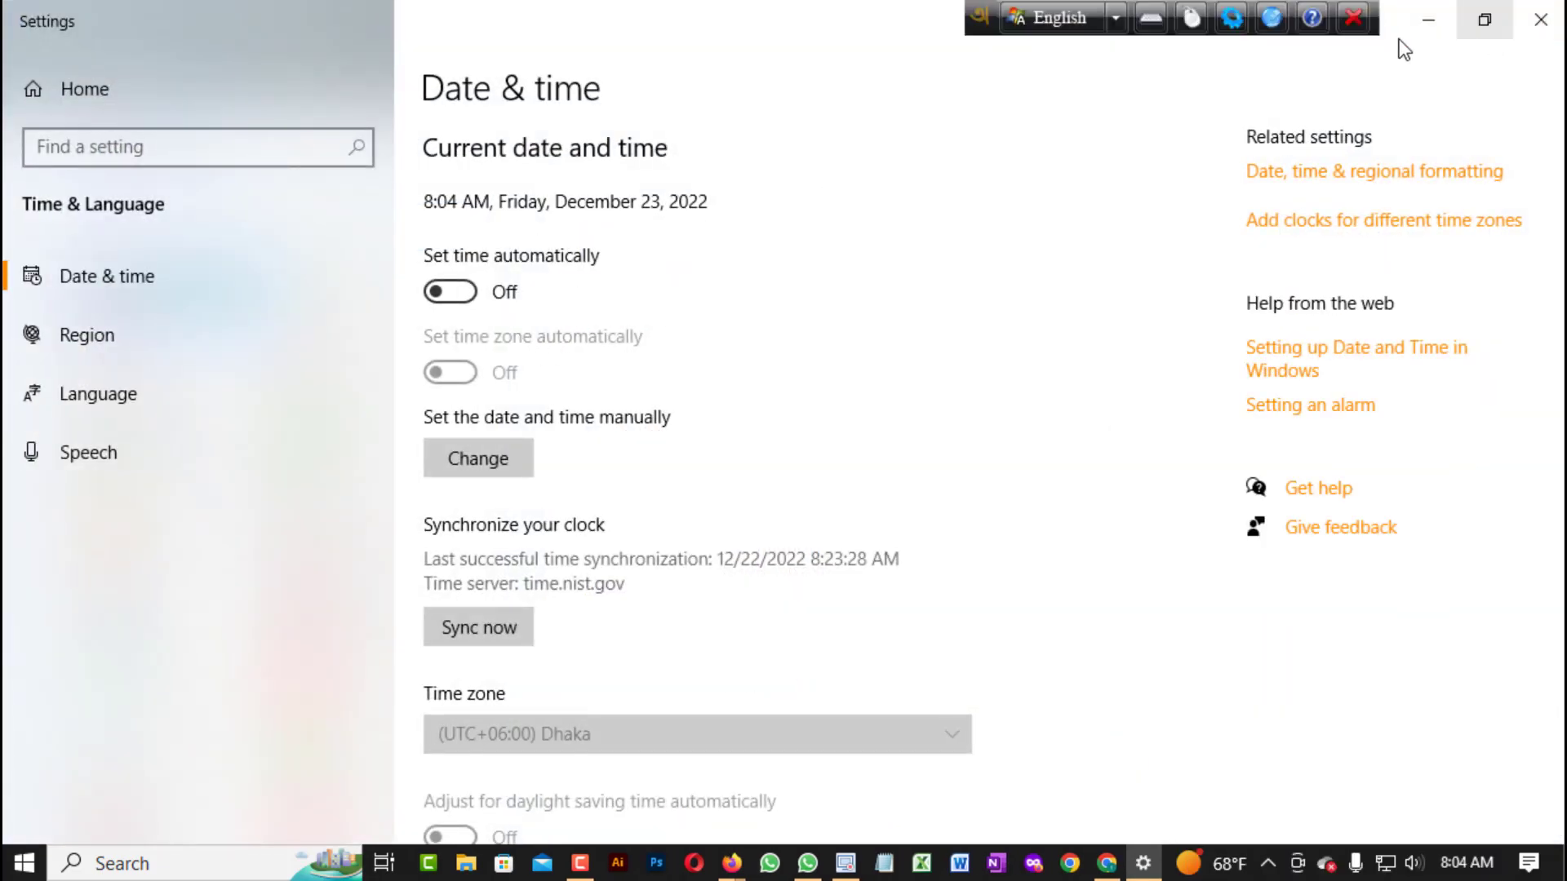
pyautogui.click(1426, 21)
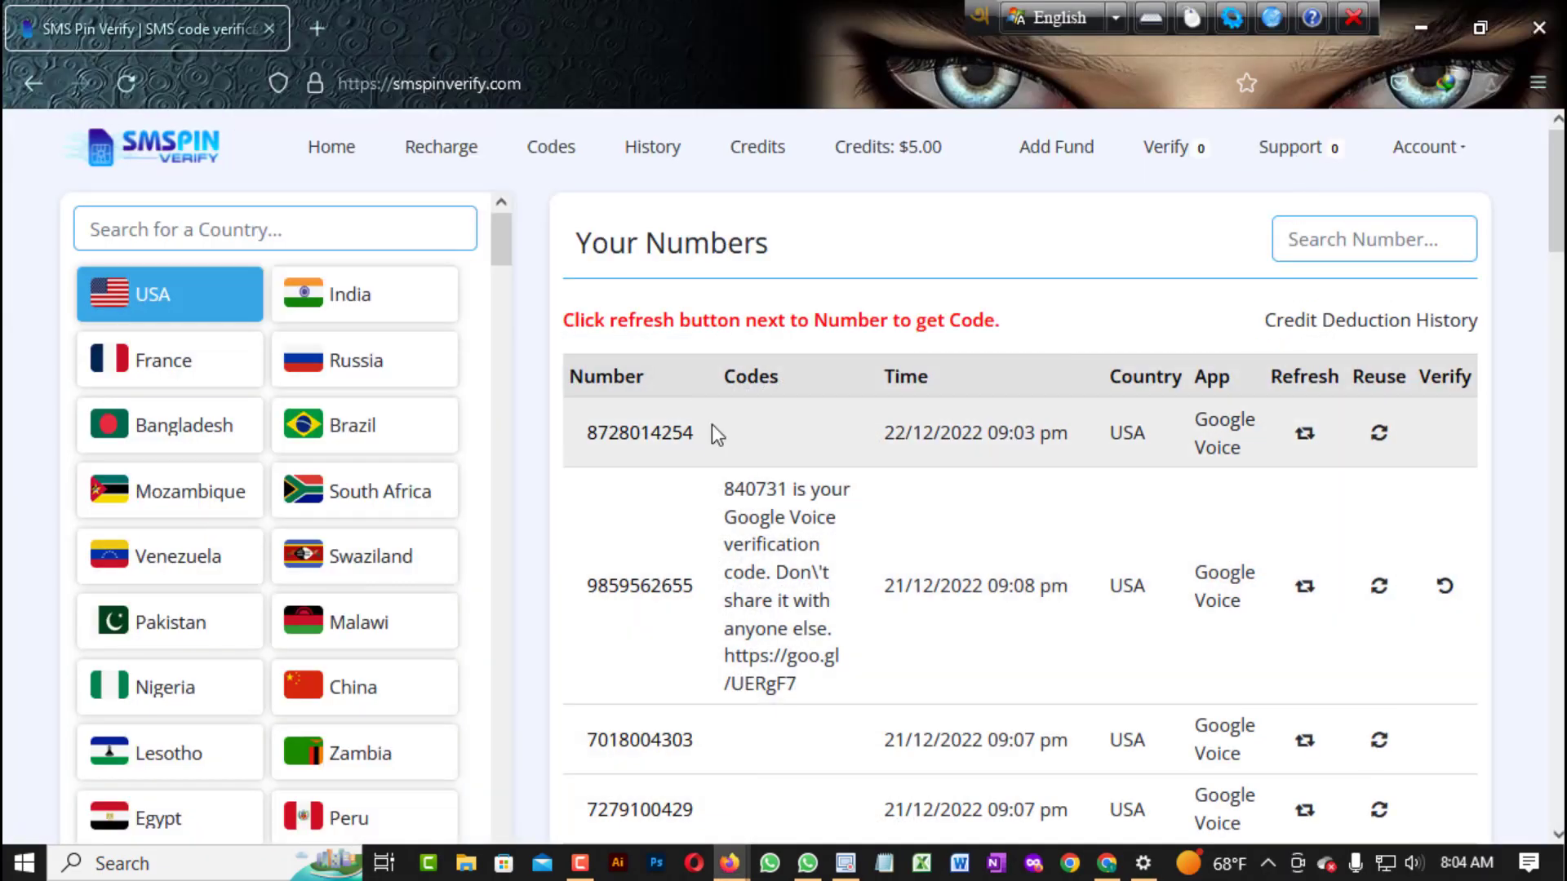
# Compare the newest 22/12/2022 09:03 pm number with the number and code of the 21/12/2022 09:08 pm entry by highlighting them.
pyautogui.scroll(-3, 829, 465)
pyautogui.scroll(3, 832, 475)
pyautogui.moveTo(712, 434); pyautogui.dragTo(581, 432)
pyautogui.press('Tab')
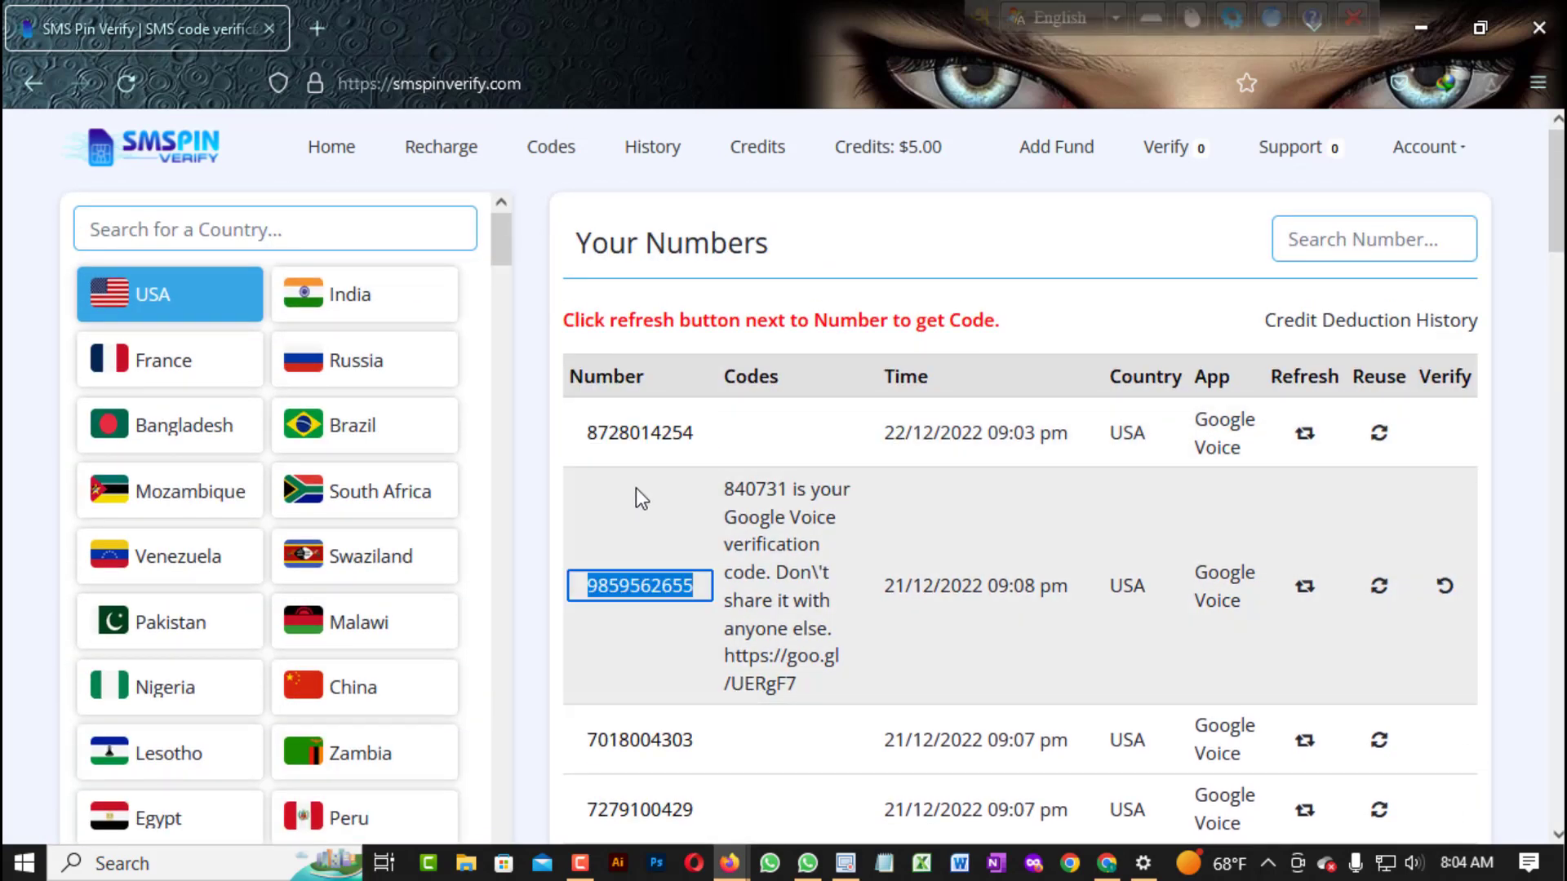
pyautogui.moveTo(906, 586); pyautogui.dragTo(725, 601)
pyautogui.doubleClick(705, 430)
pyautogui.click(596, 541)
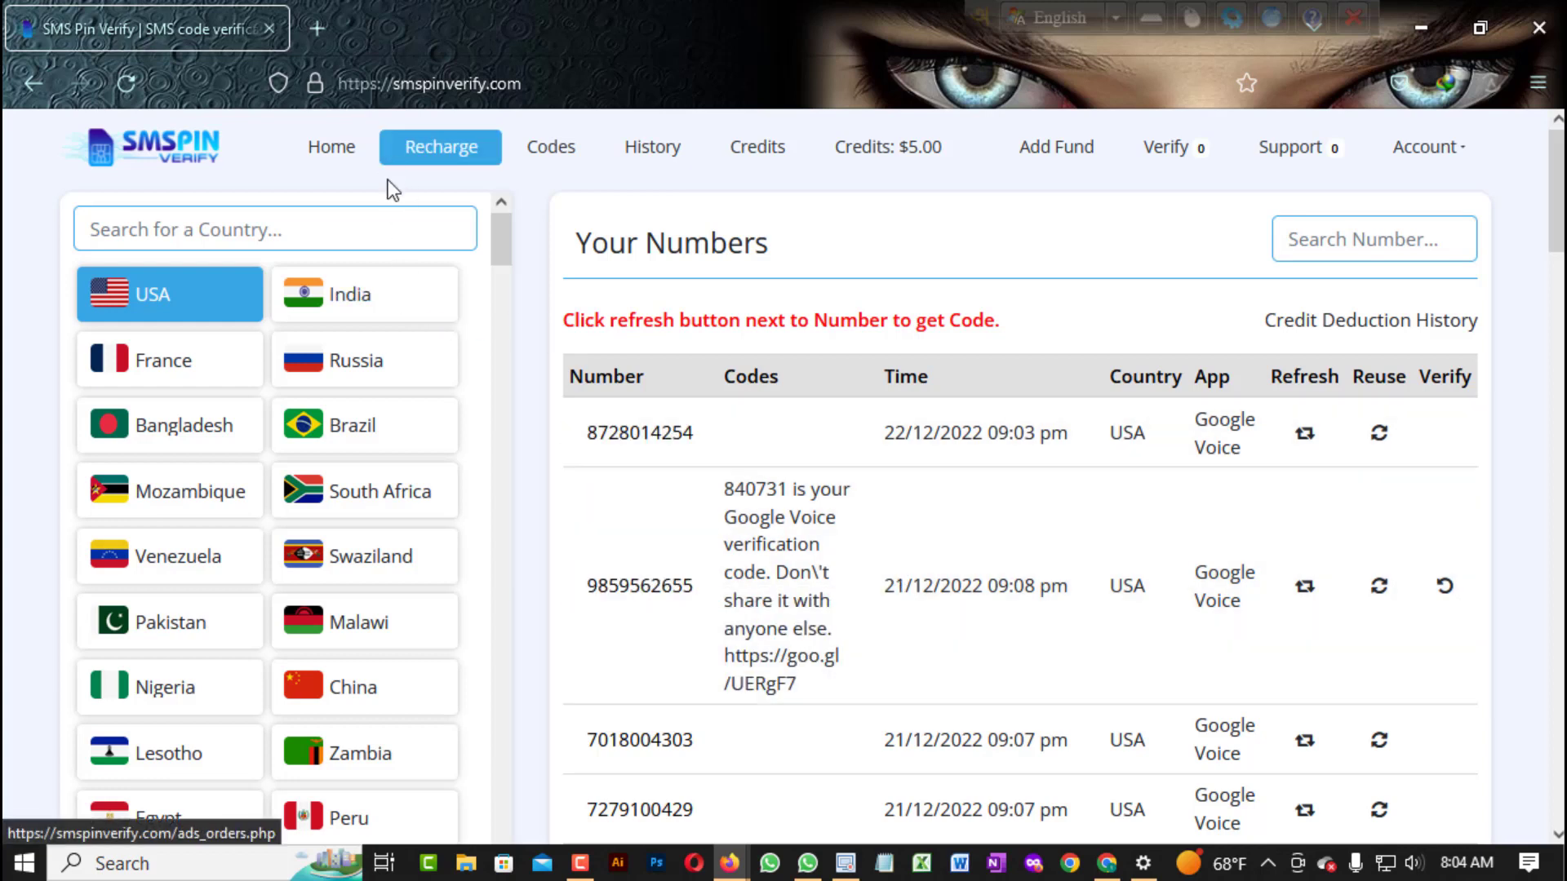
# Reload the Your Numbers page, look through the entries down to 08:26 pm, and highlight the two newest numbers.
pyautogui.click(137, 79)
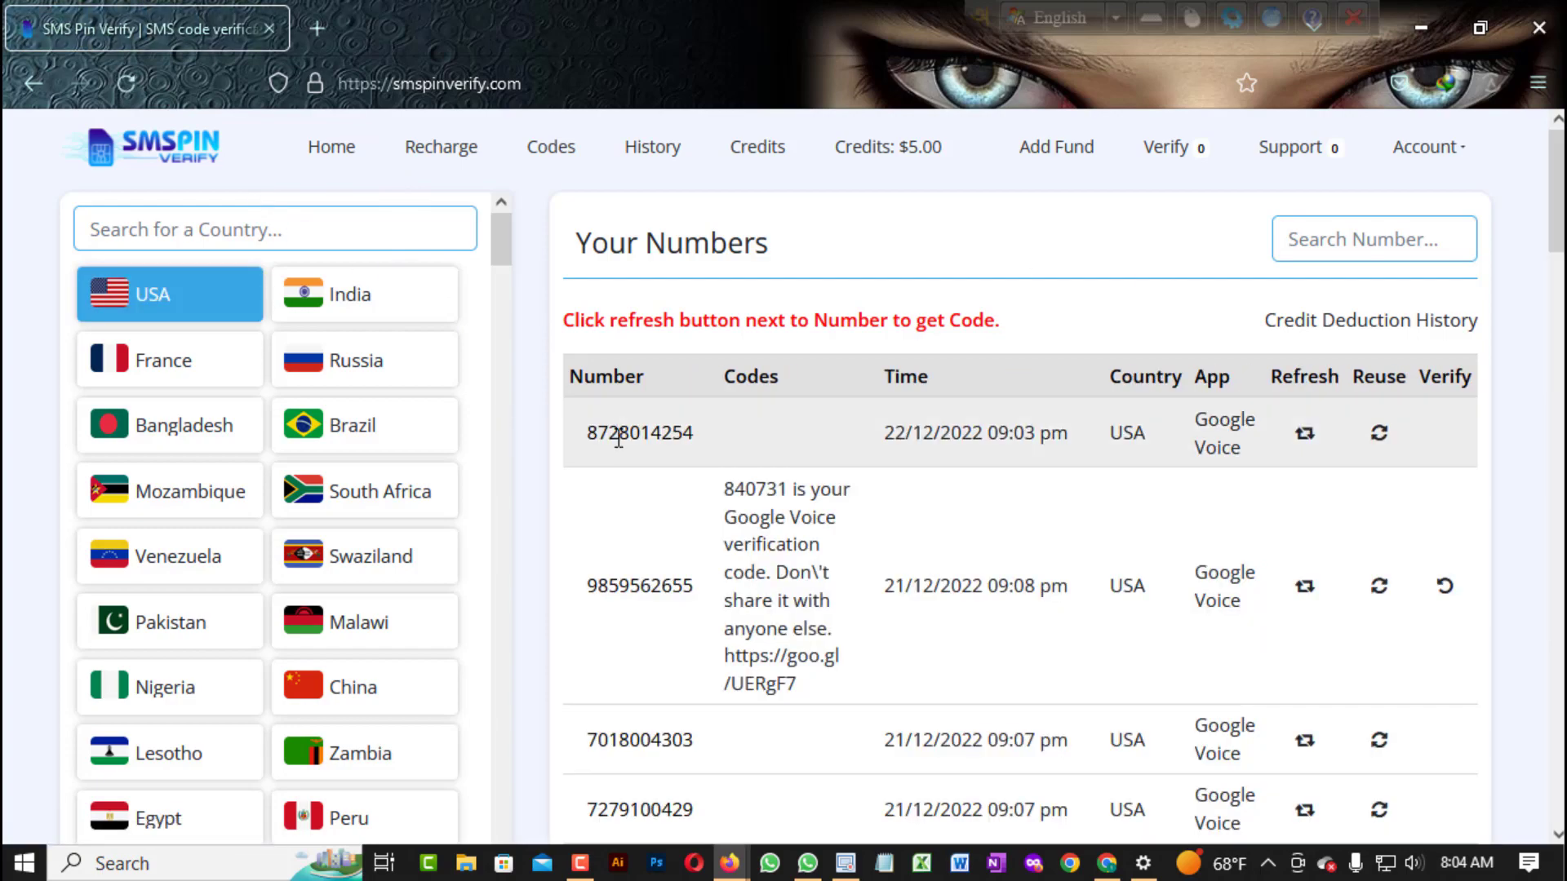
pyautogui.scroll(-20, 718, 461)
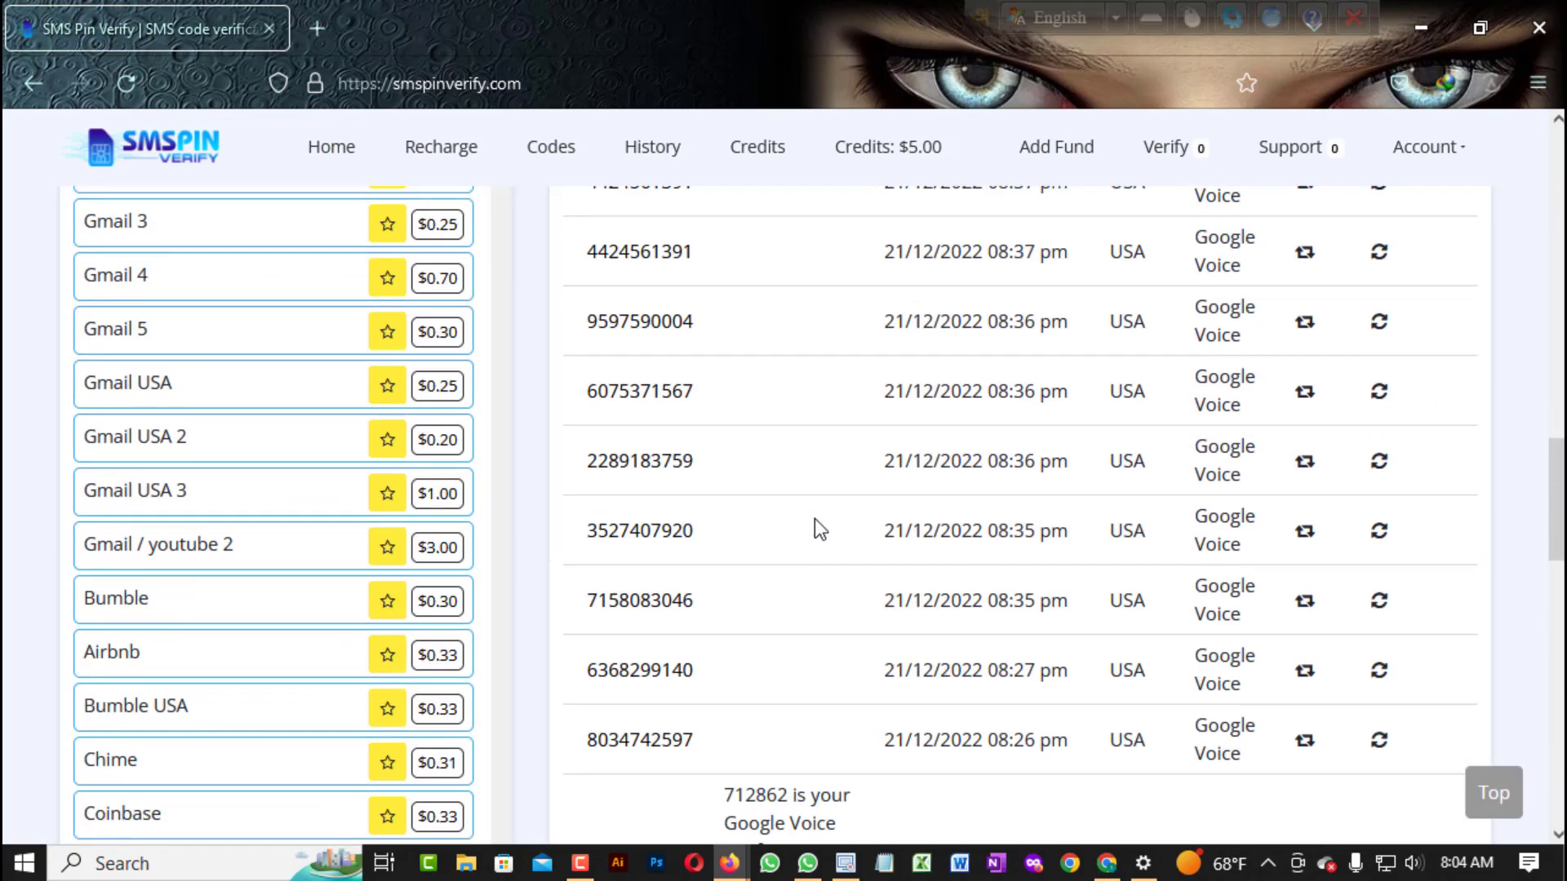
pyautogui.scroll(20, 815, 517)
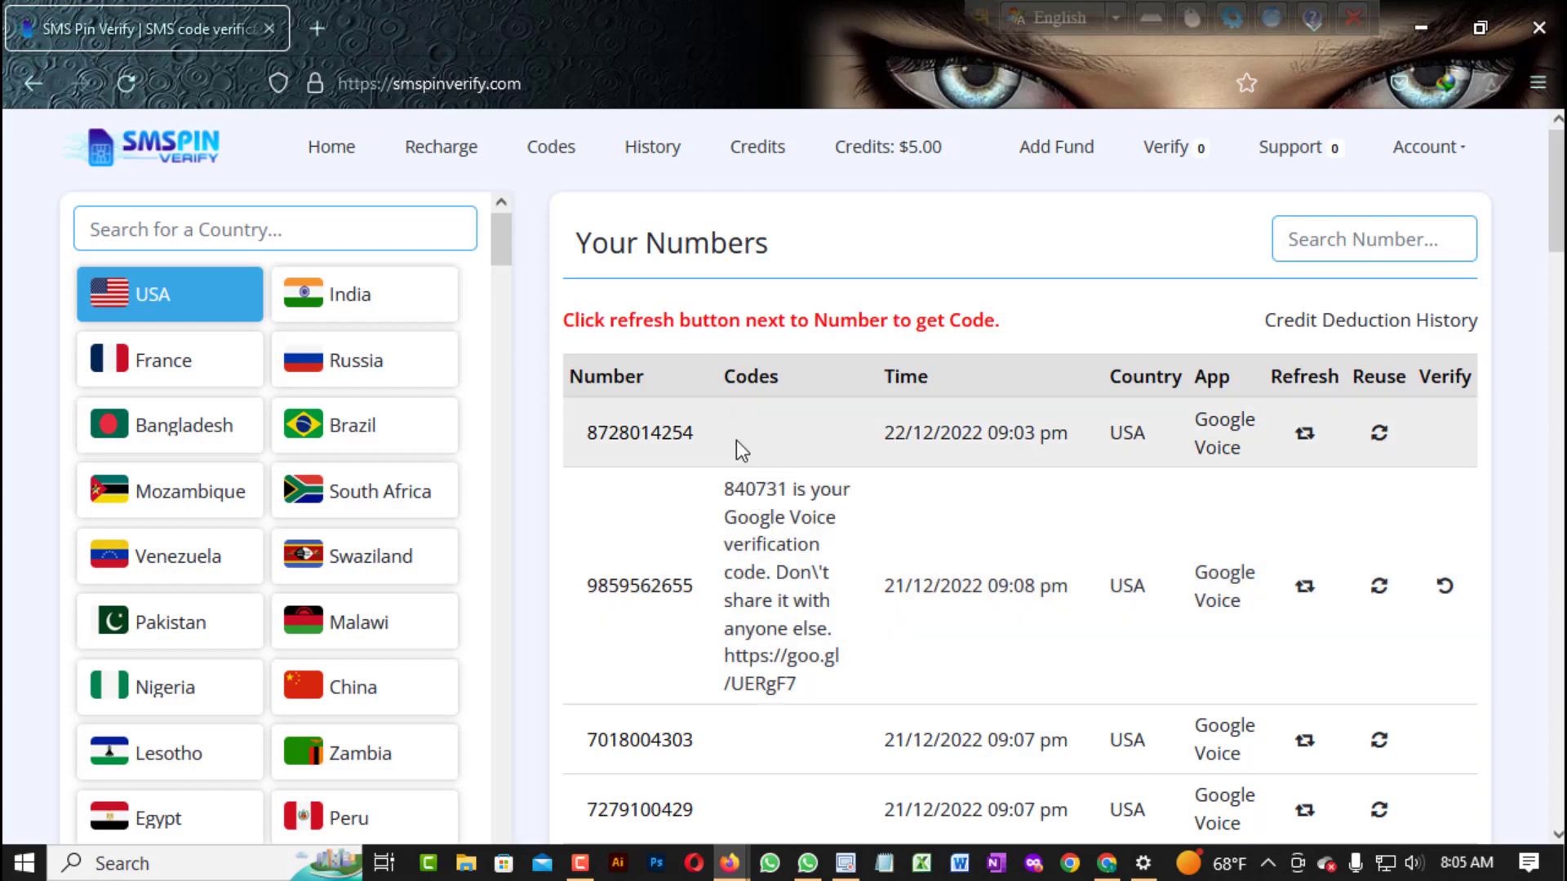
pyautogui.scroll(-5, 167, 347)
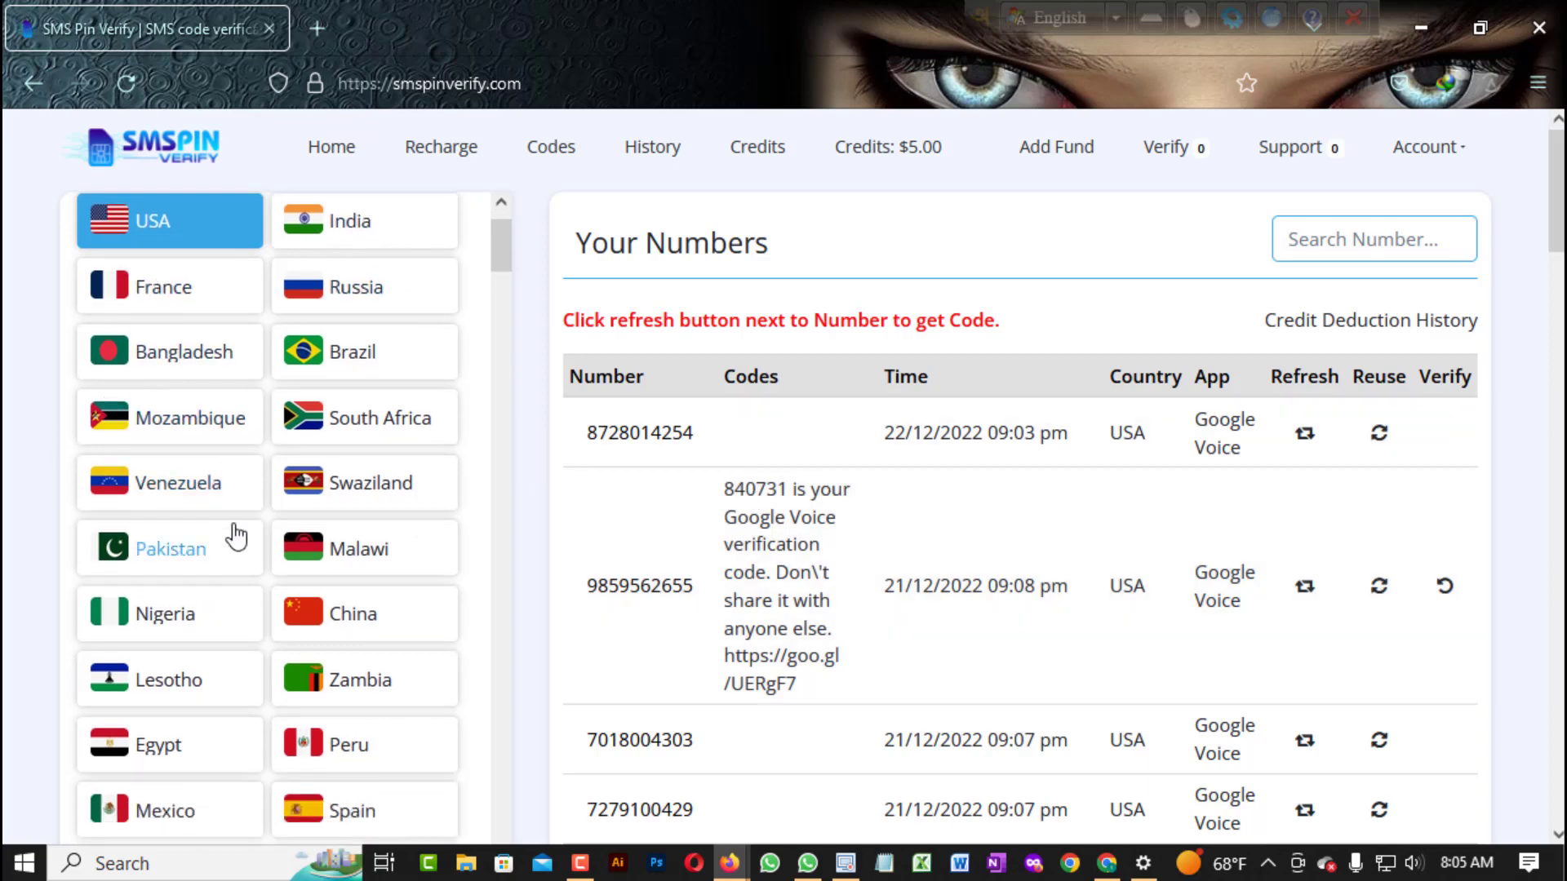
pyautogui.scroll(5, 245, 577)
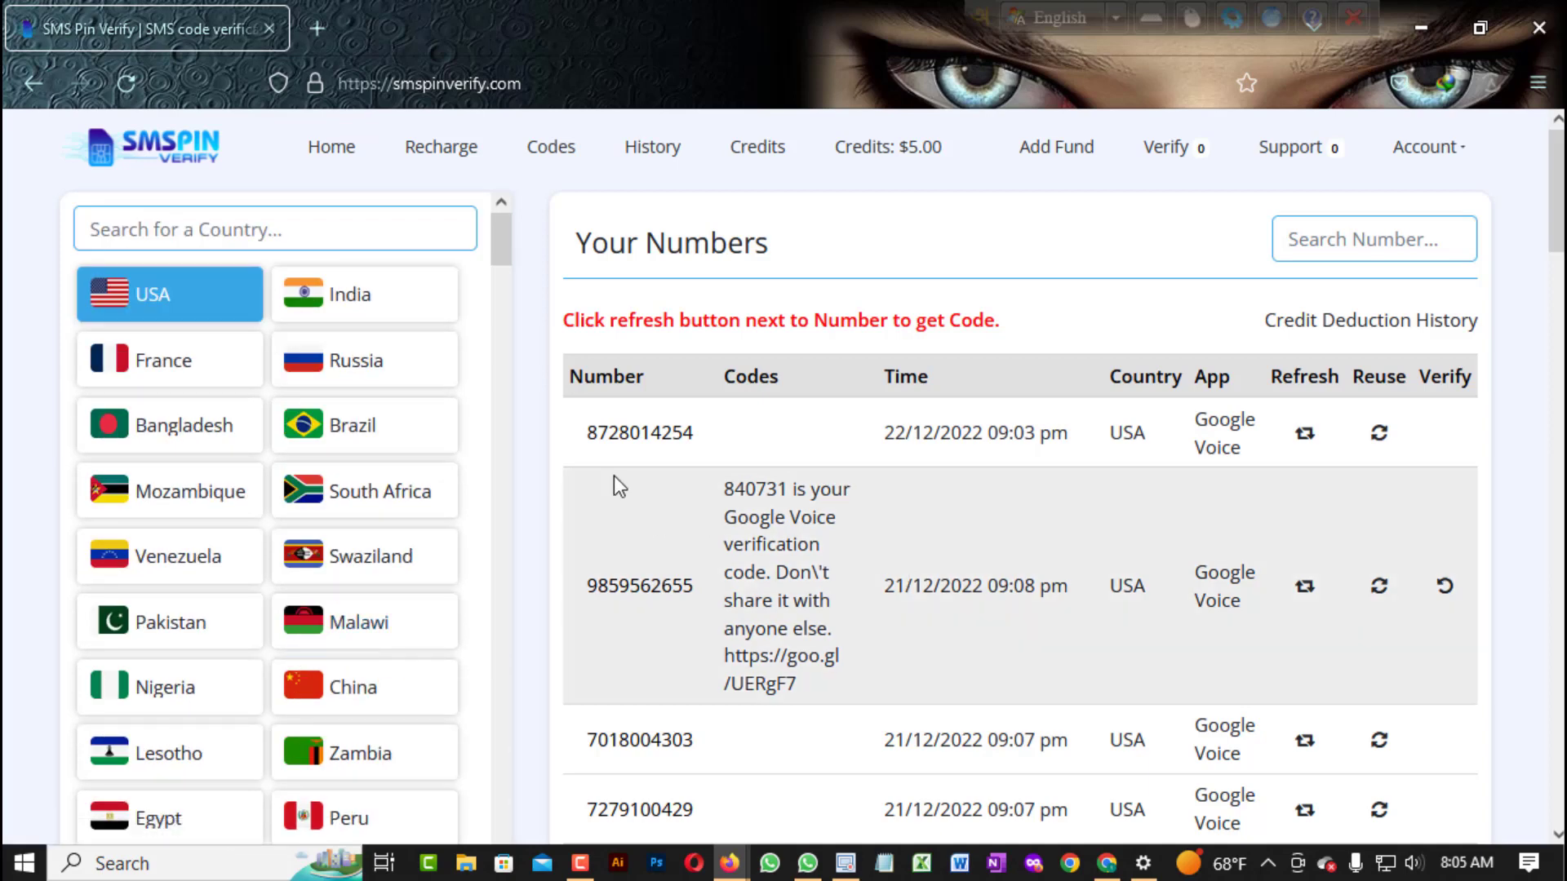
pyautogui.moveTo(704, 442); pyautogui.dragTo(638, 439)
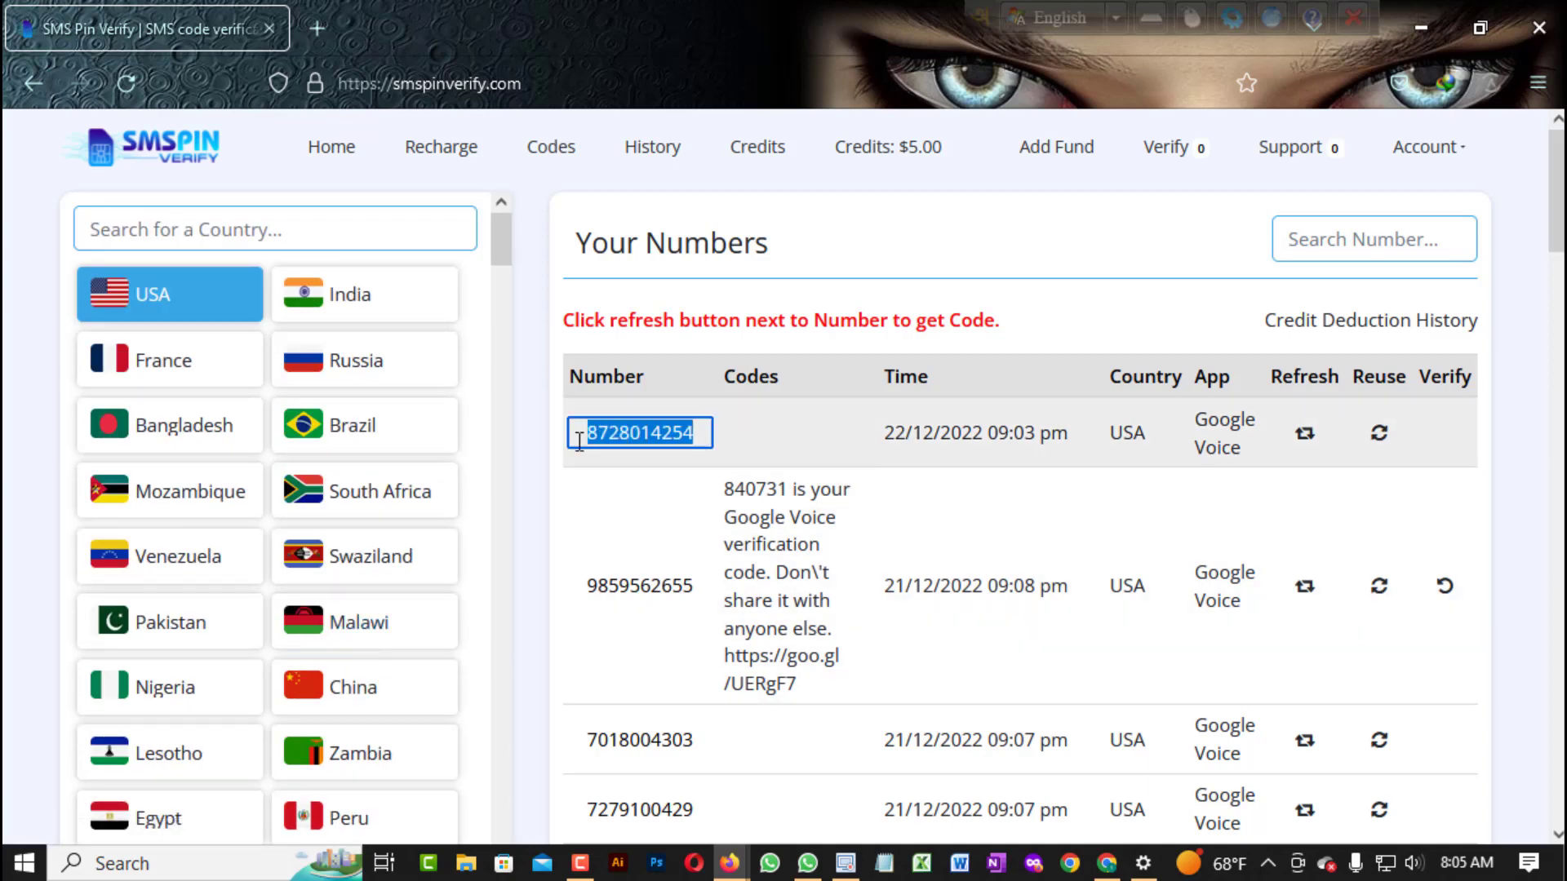
pyautogui.click(653, 514)
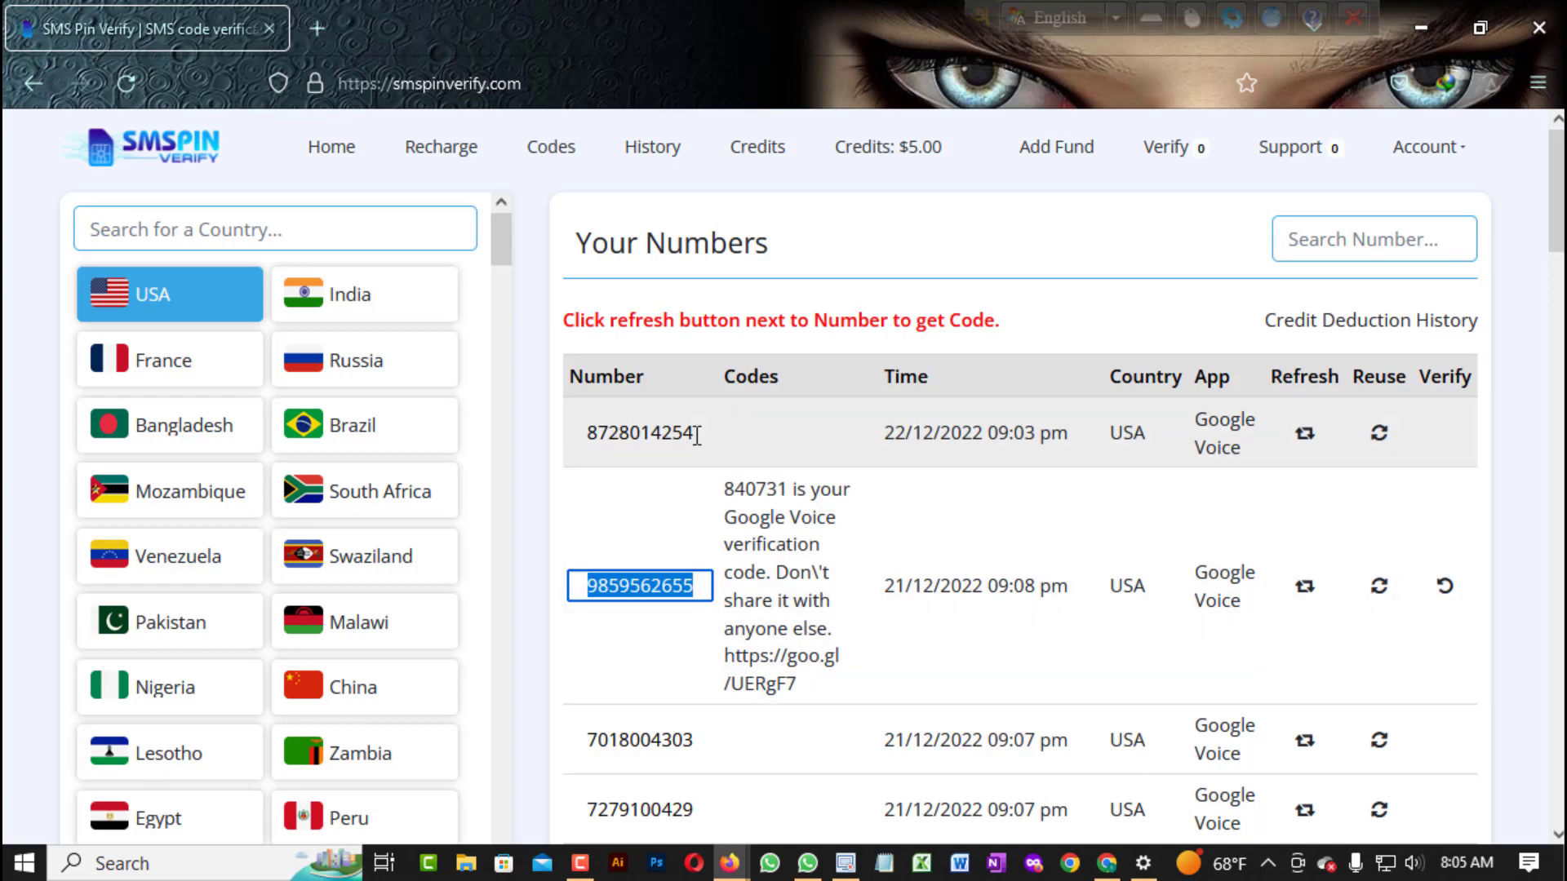
# Switch to the Firefox window that holds the API link tabs and reload its Your Numbers page repeatedly.
pyautogui.click(1419, 32)
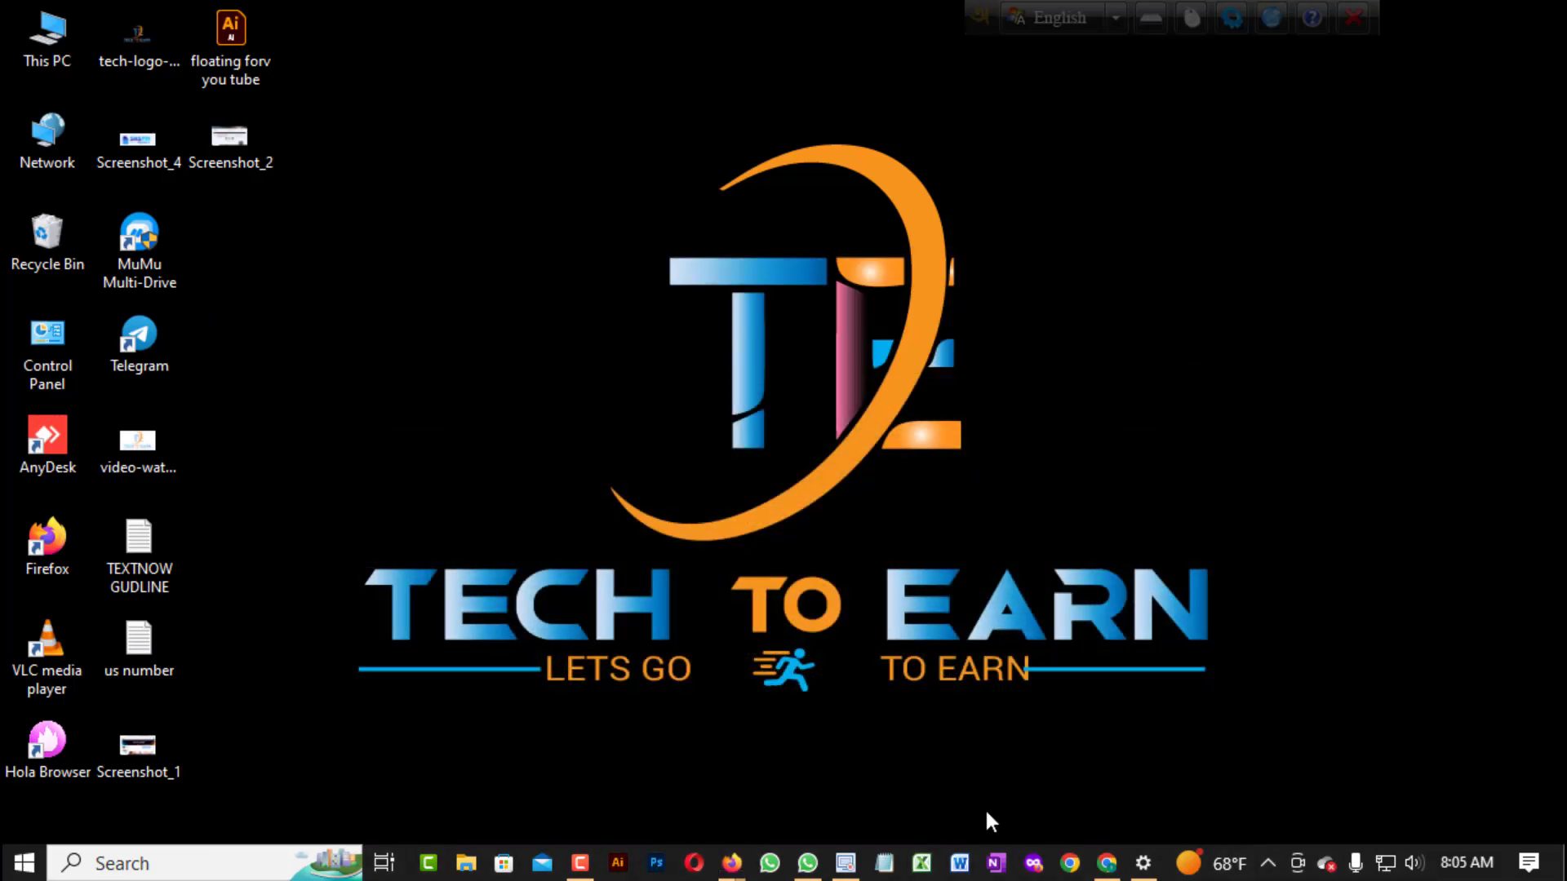
pyautogui.moveTo(732, 869)
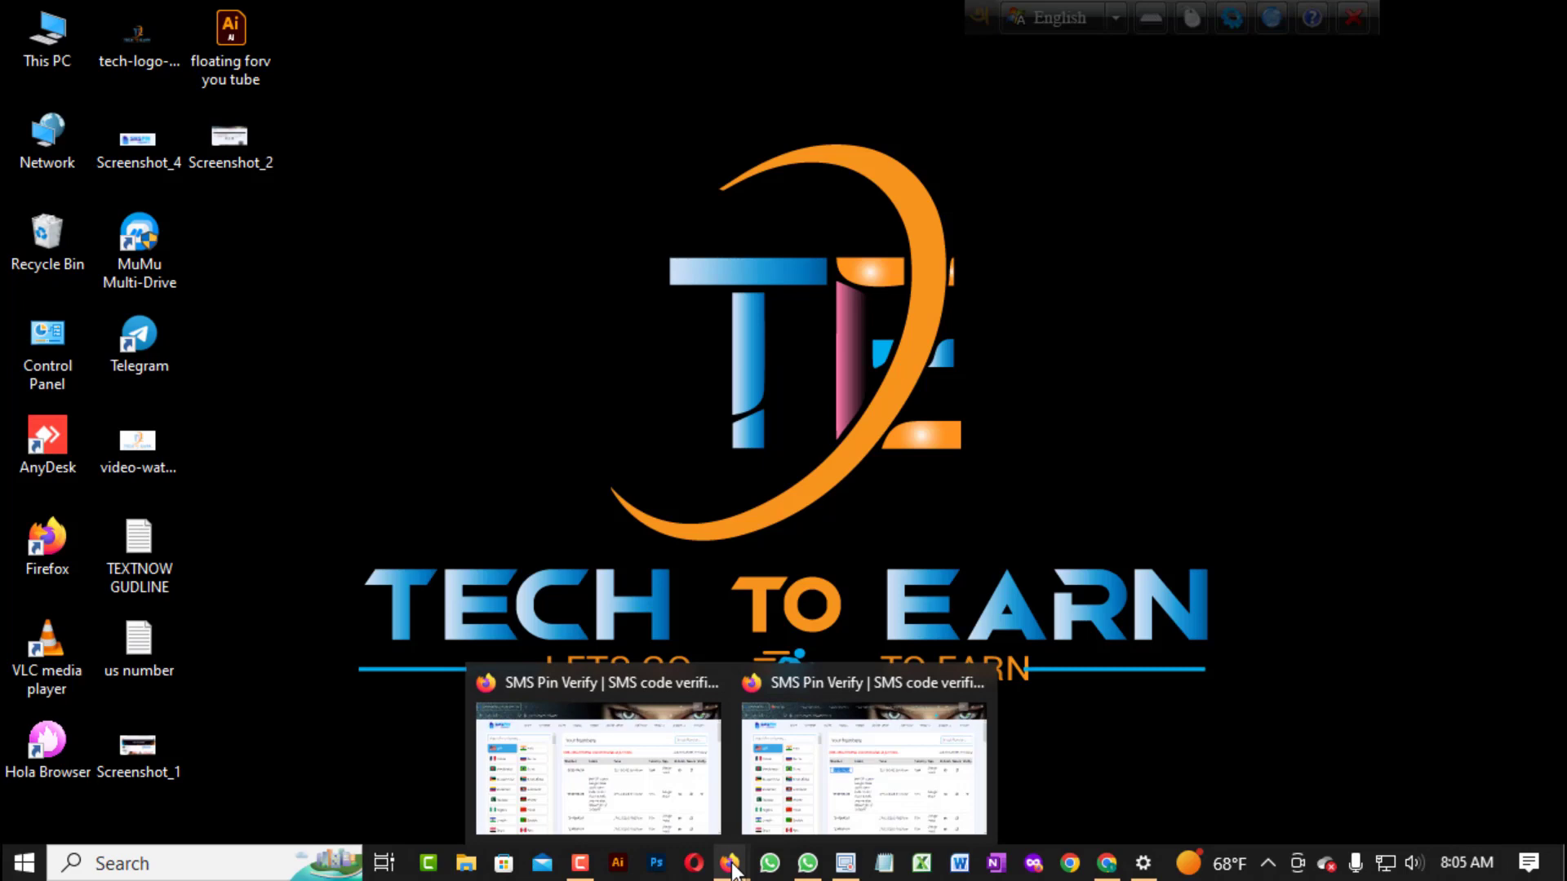
pyautogui.click(794, 799)
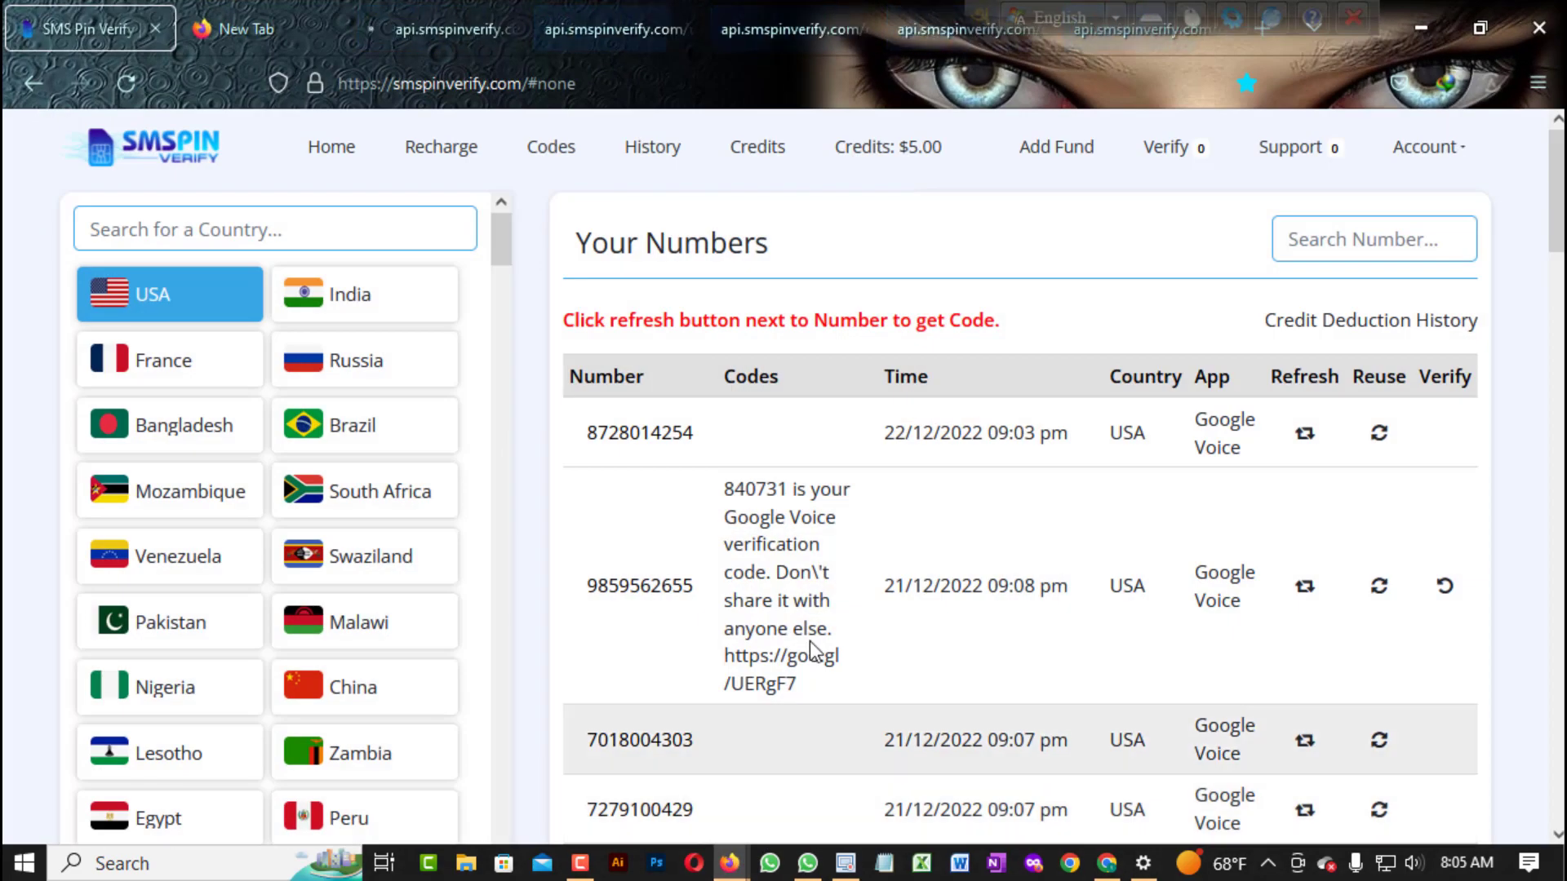
pyautogui.click(119, 76)
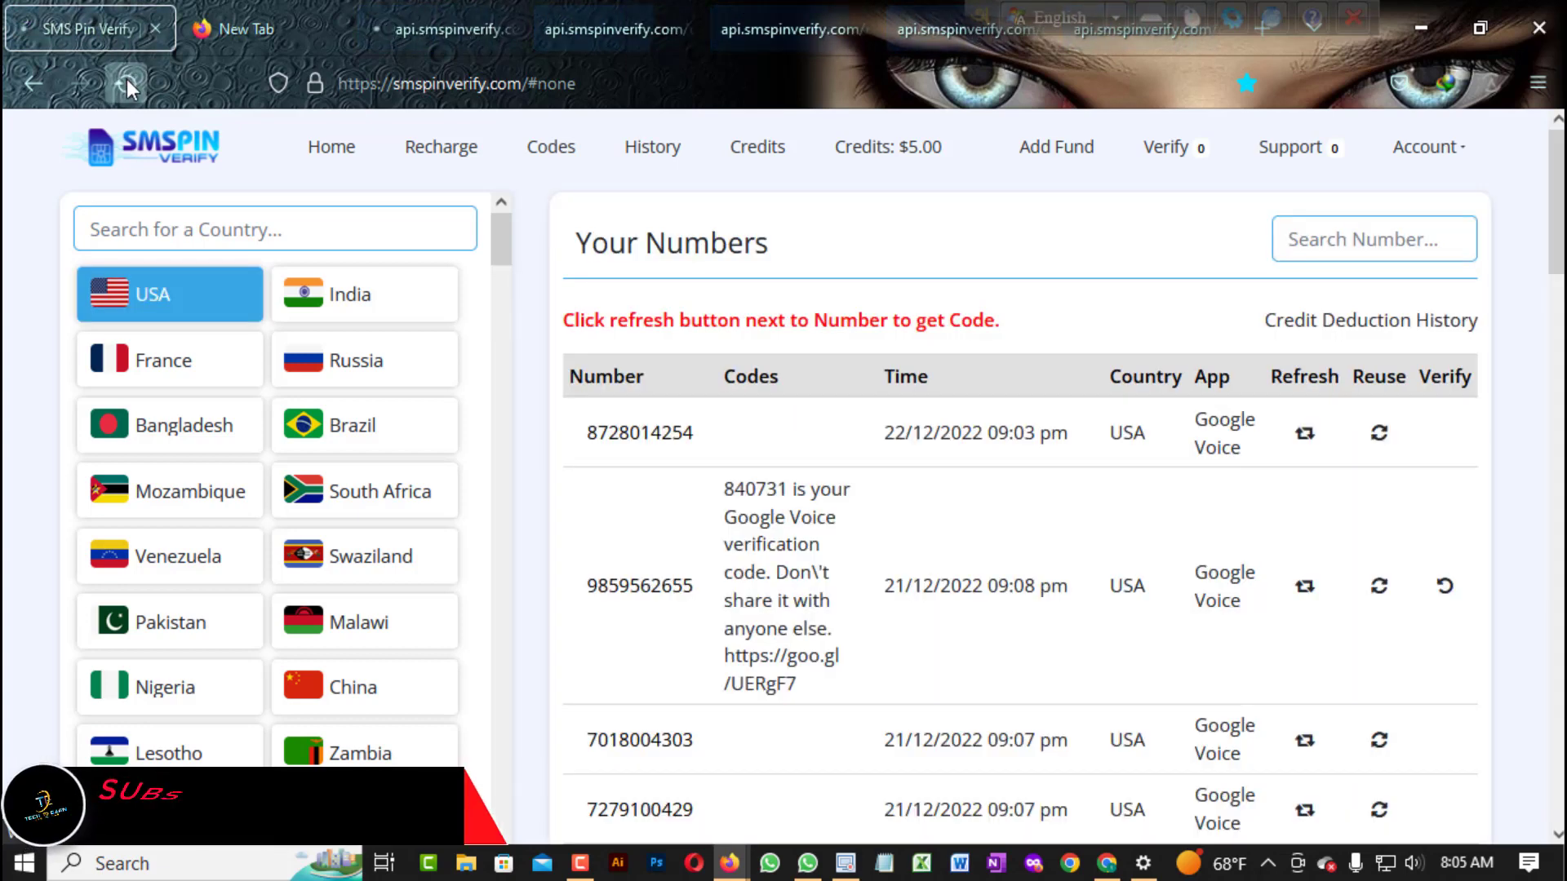
pyautogui.click(125, 80)
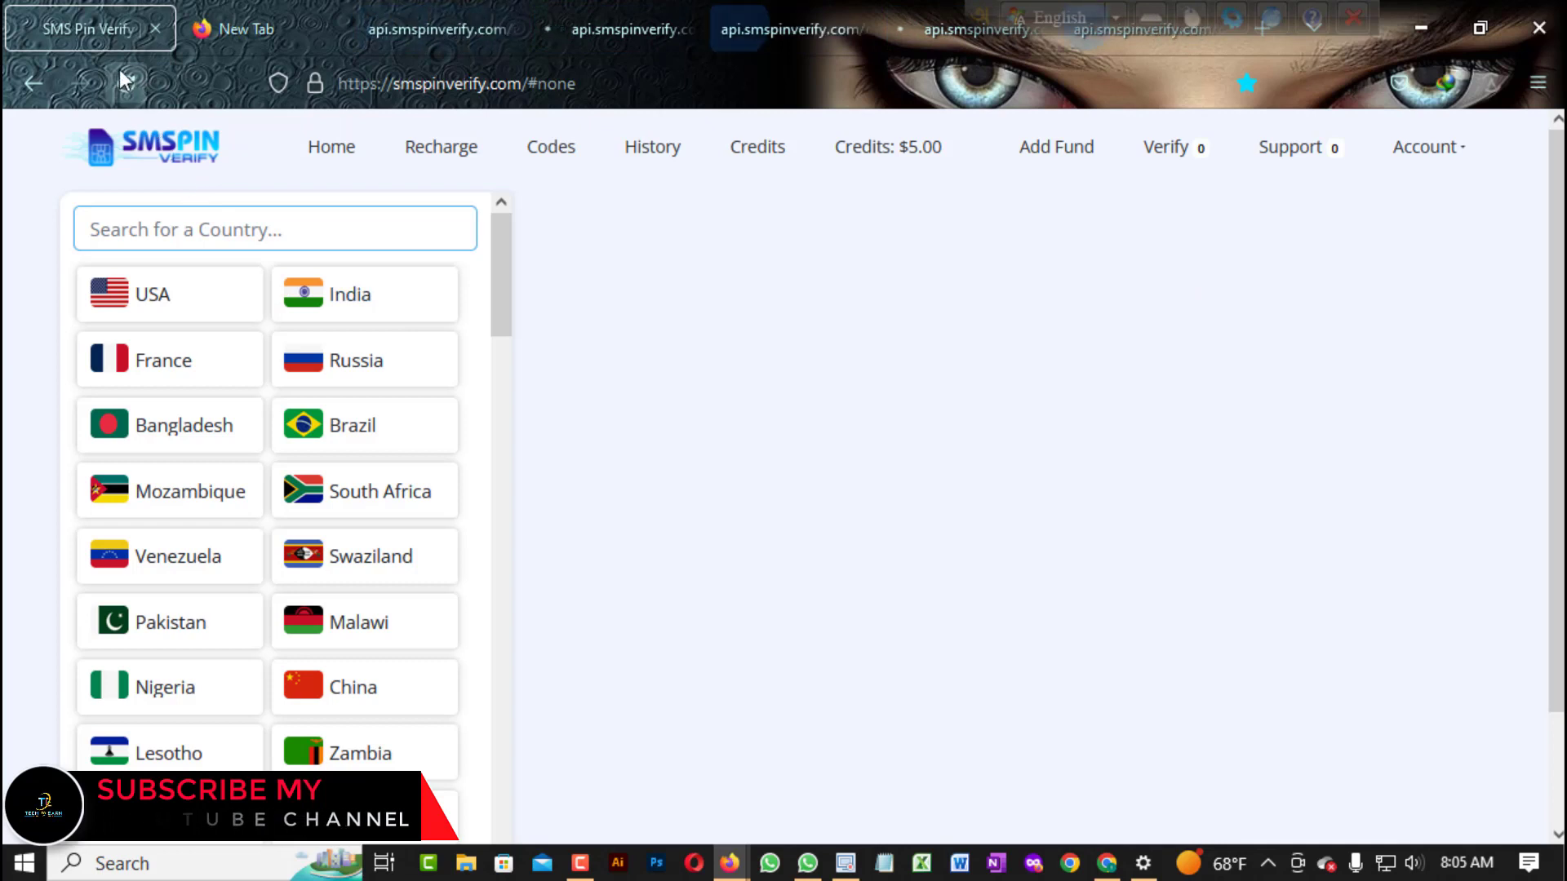
pyautogui.click(124, 85)
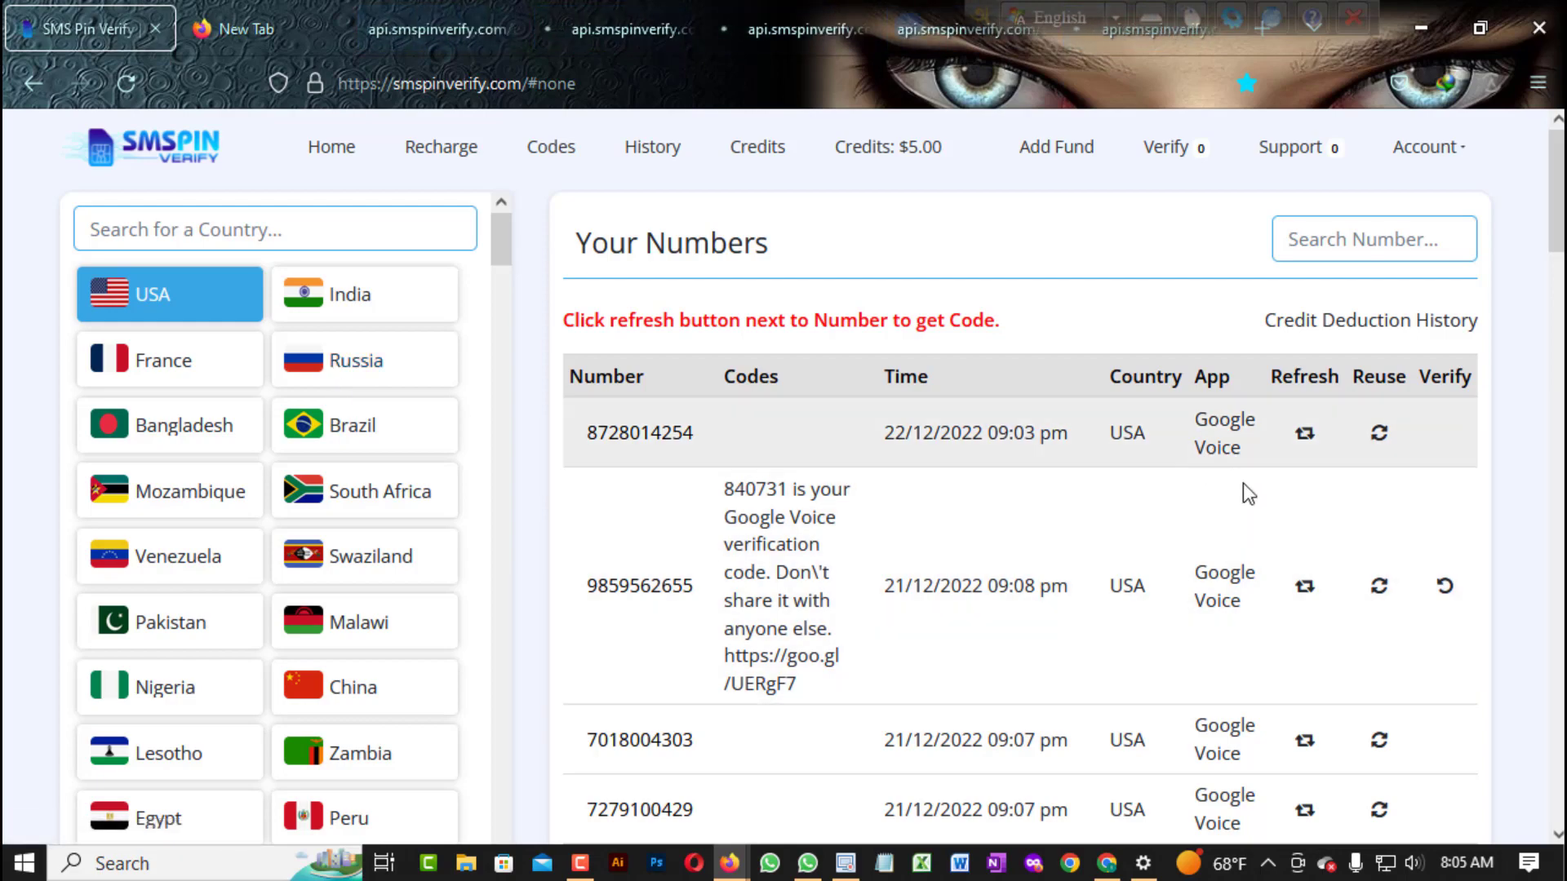
# Try to reuse the number of the 21/12/2022 09:08 pm Google Voice entry.
pyautogui.click(1379, 589)
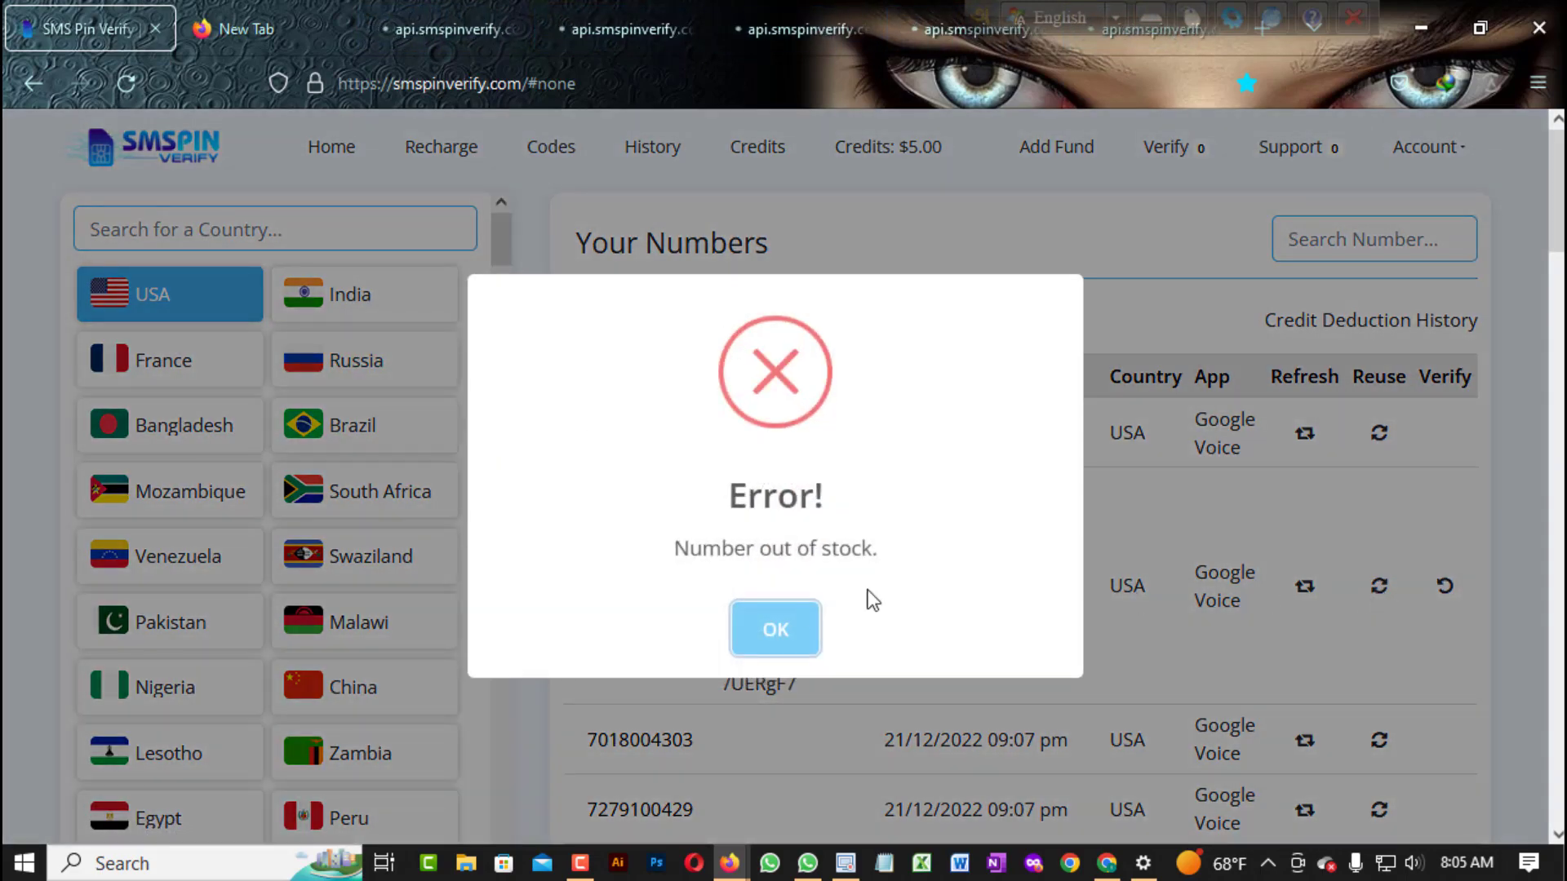
pyautogui.click(776, 630)
pyautogui.scroll(-2, 1002, 554)
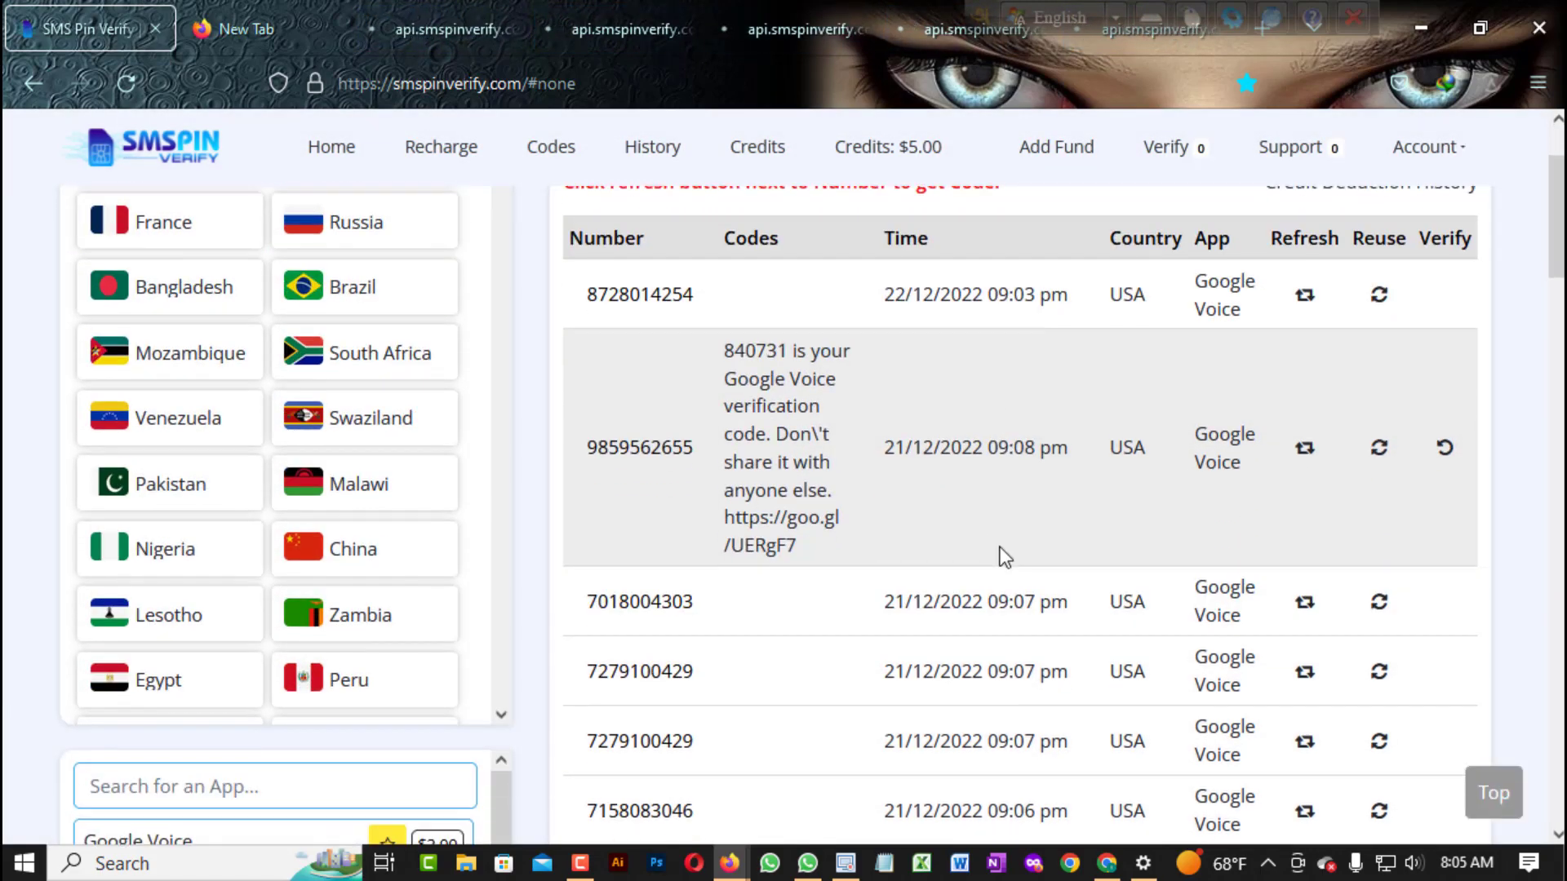
pyautogui.scroll(2, 1000, 547)
# Highlight the number of the 22/12/2022 09:03 pm entry at the head of the list, and clear the selection.
pyautogui.doubleClick(686, 434)
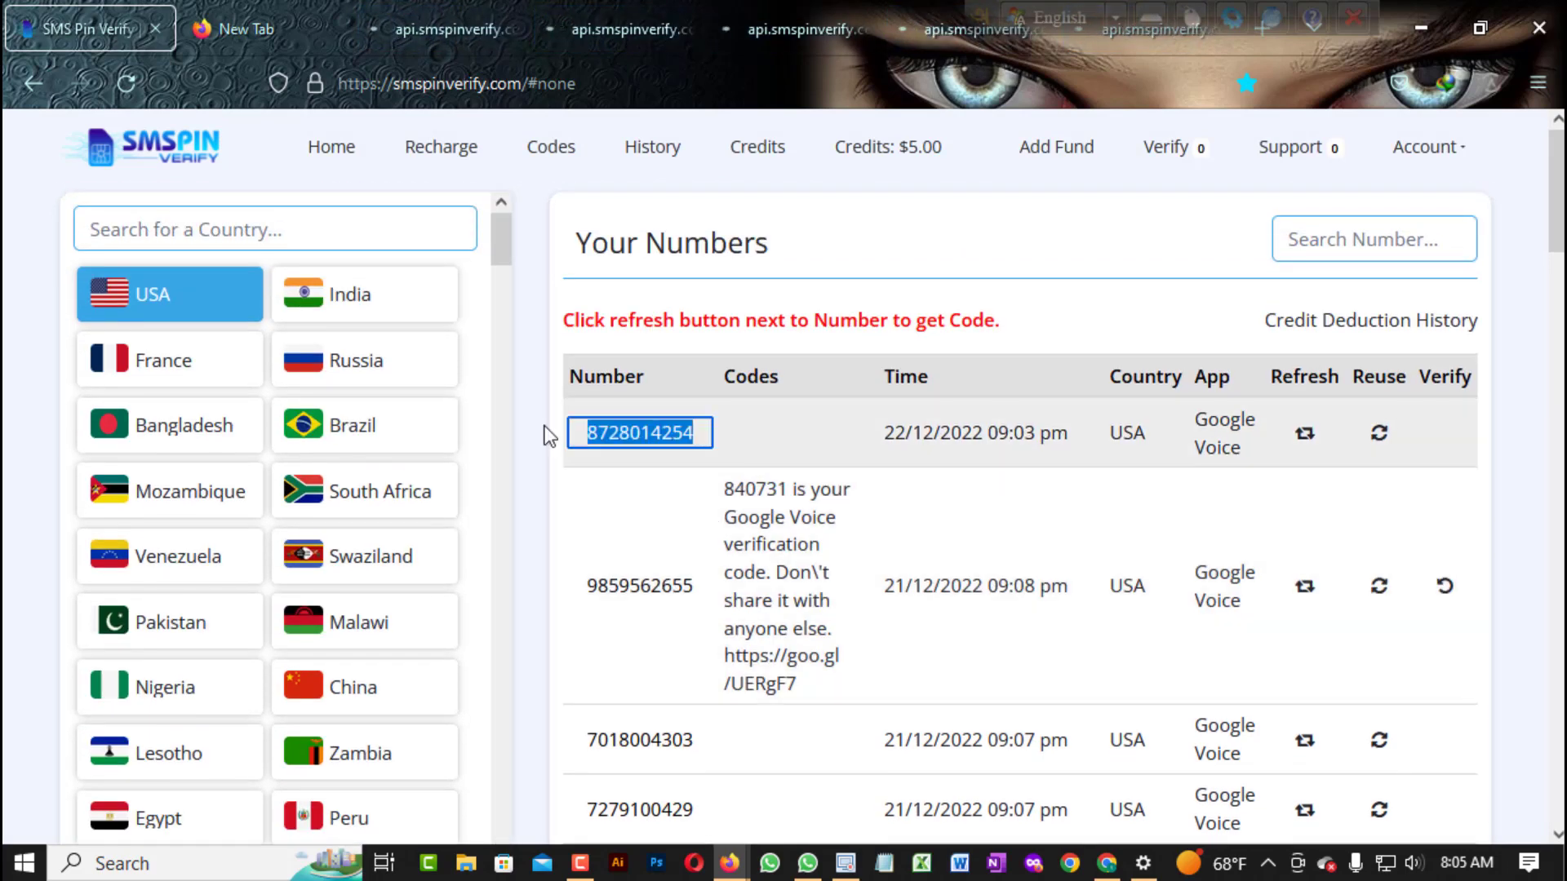
pyautogui.click(777, 448)
pyautogui.doubleClick(704, 434)
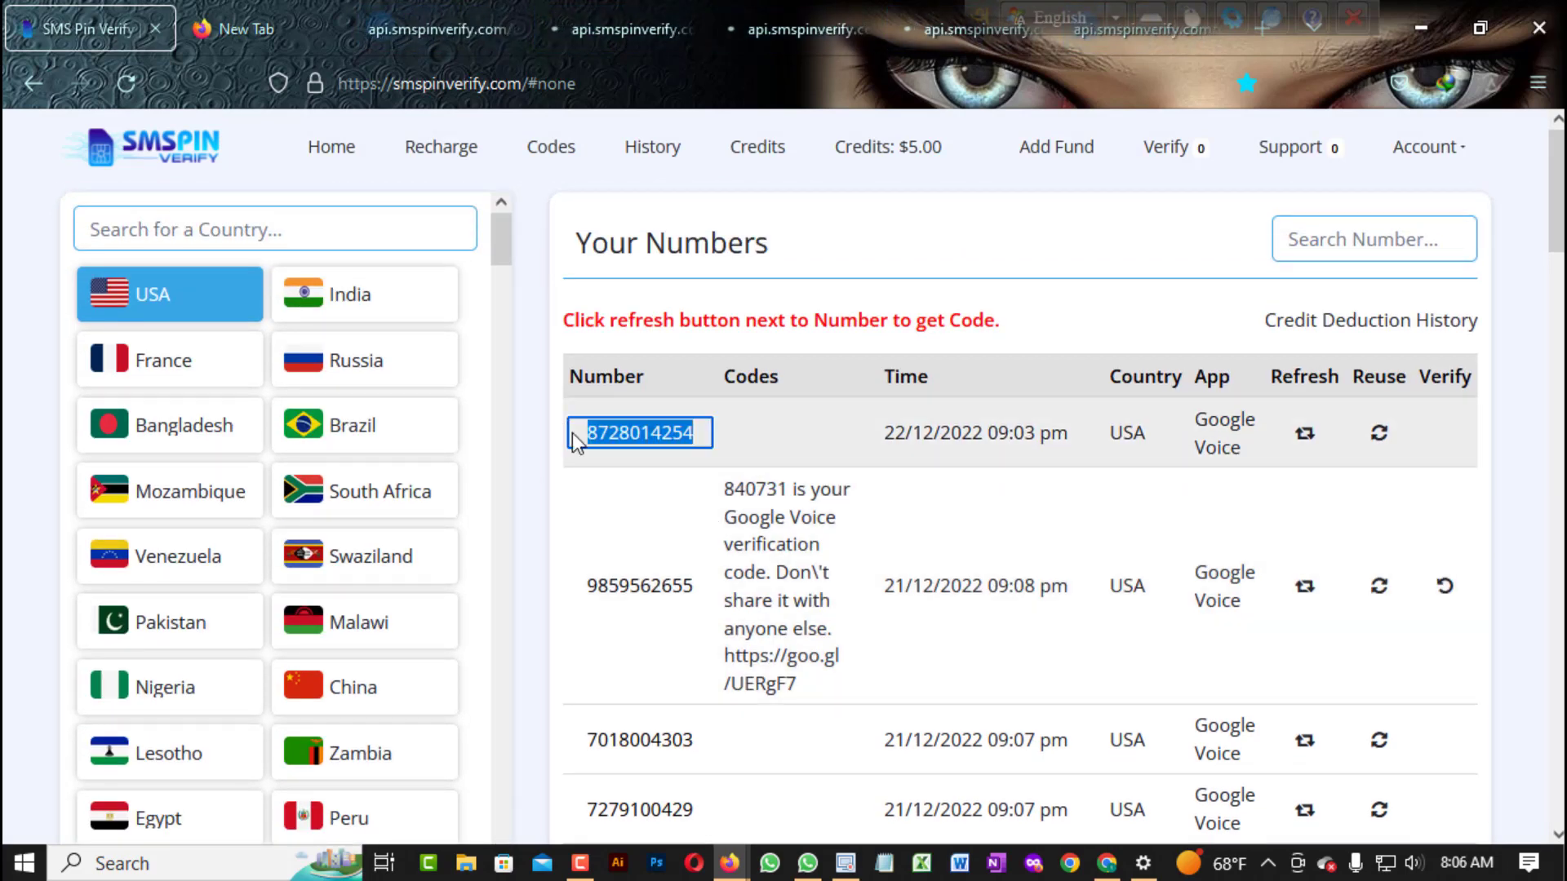
pyautogui.press('Tab')
pyautogui.click(942, 535)
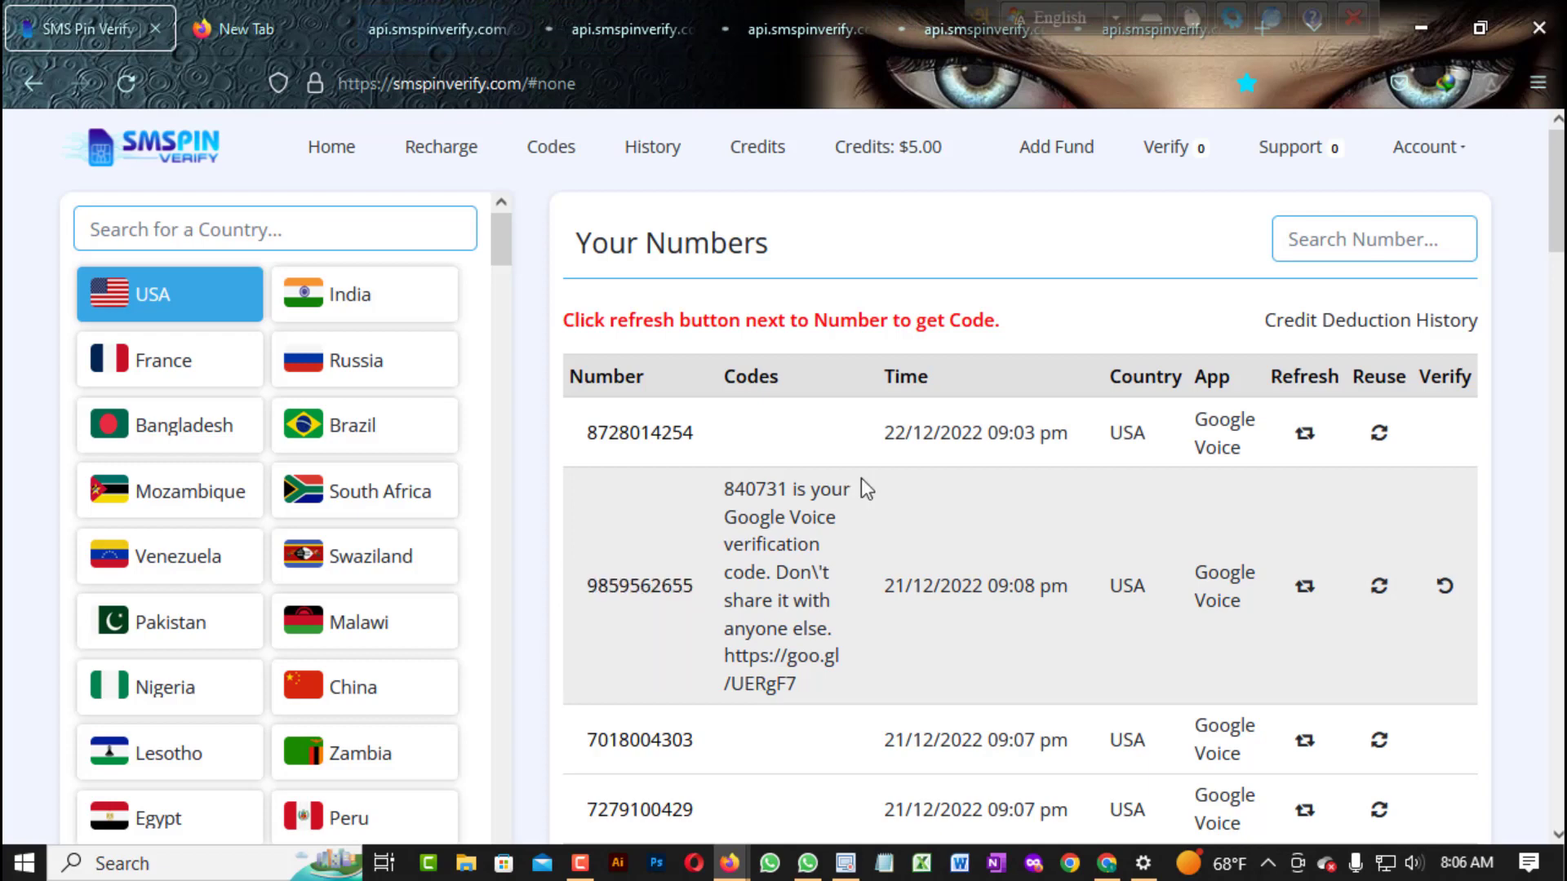
# Start Tab Auto Refresh on the Your Numbers page with a refresh interval of 1 second.
pyautogui.click(1496, 86)
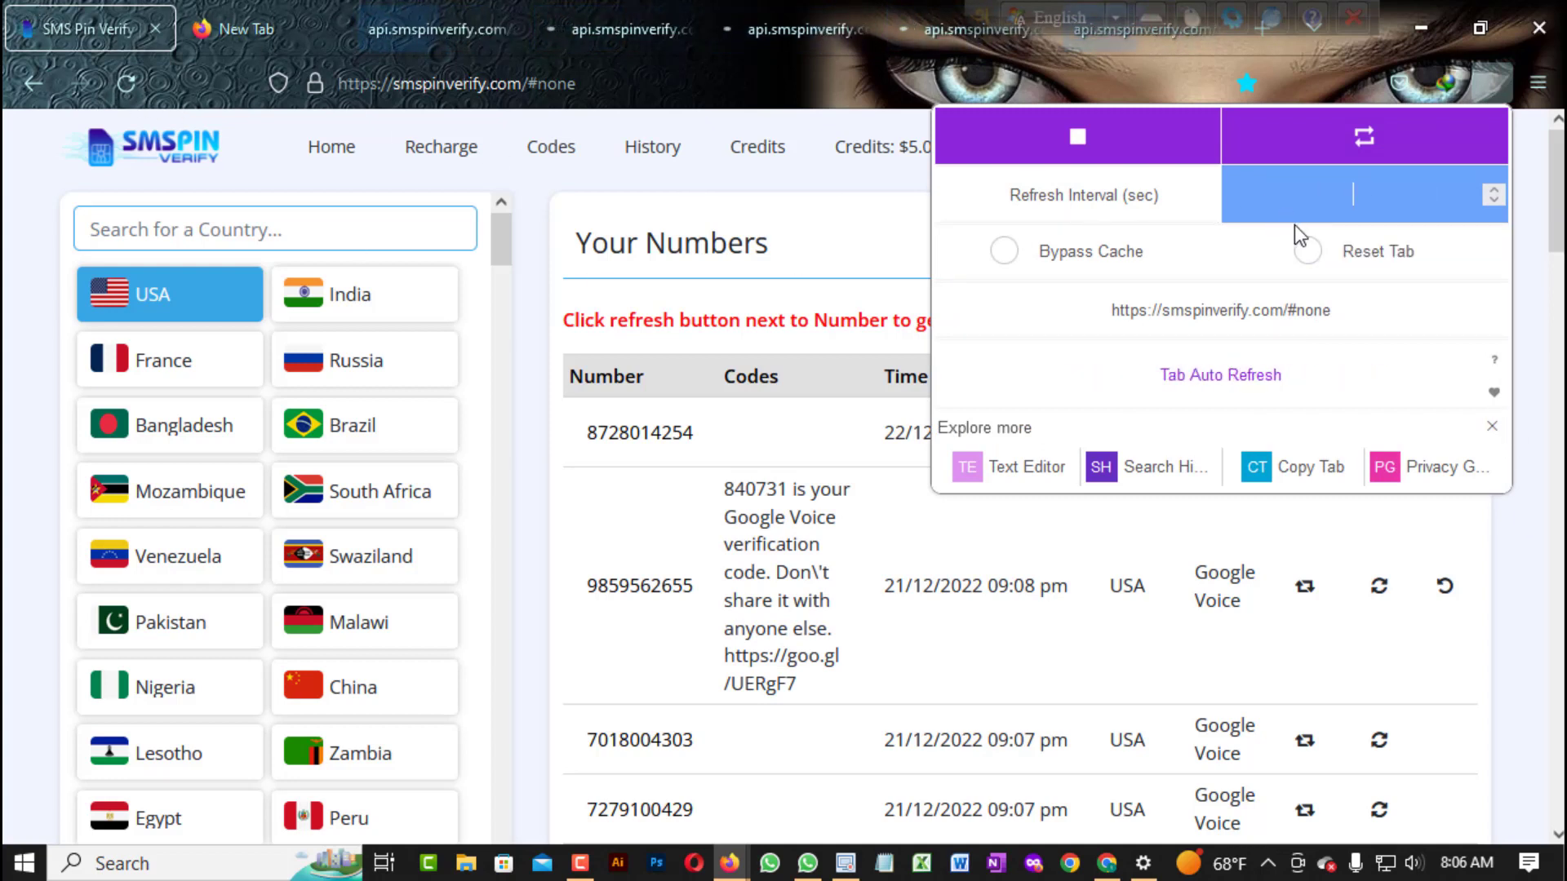
pyautogui.write('1')
pyautogui.click(844, 219)
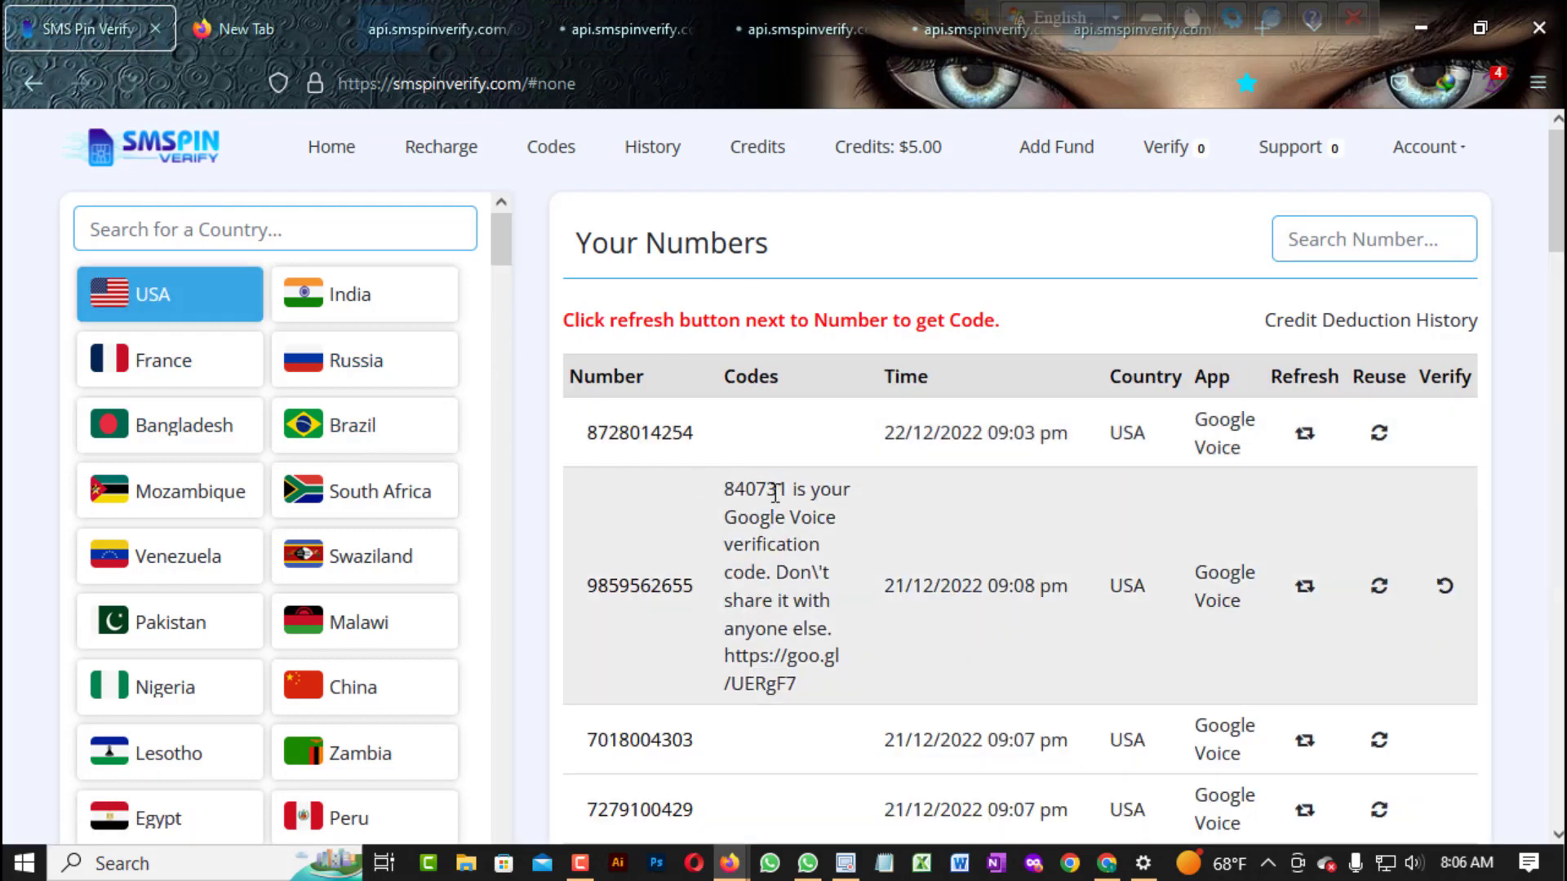
# Switch to the single-tab Firefox window and highlight the number of its 22/12/2022 09:03 pm entry.
pyautogui.moveTo(729, 876)
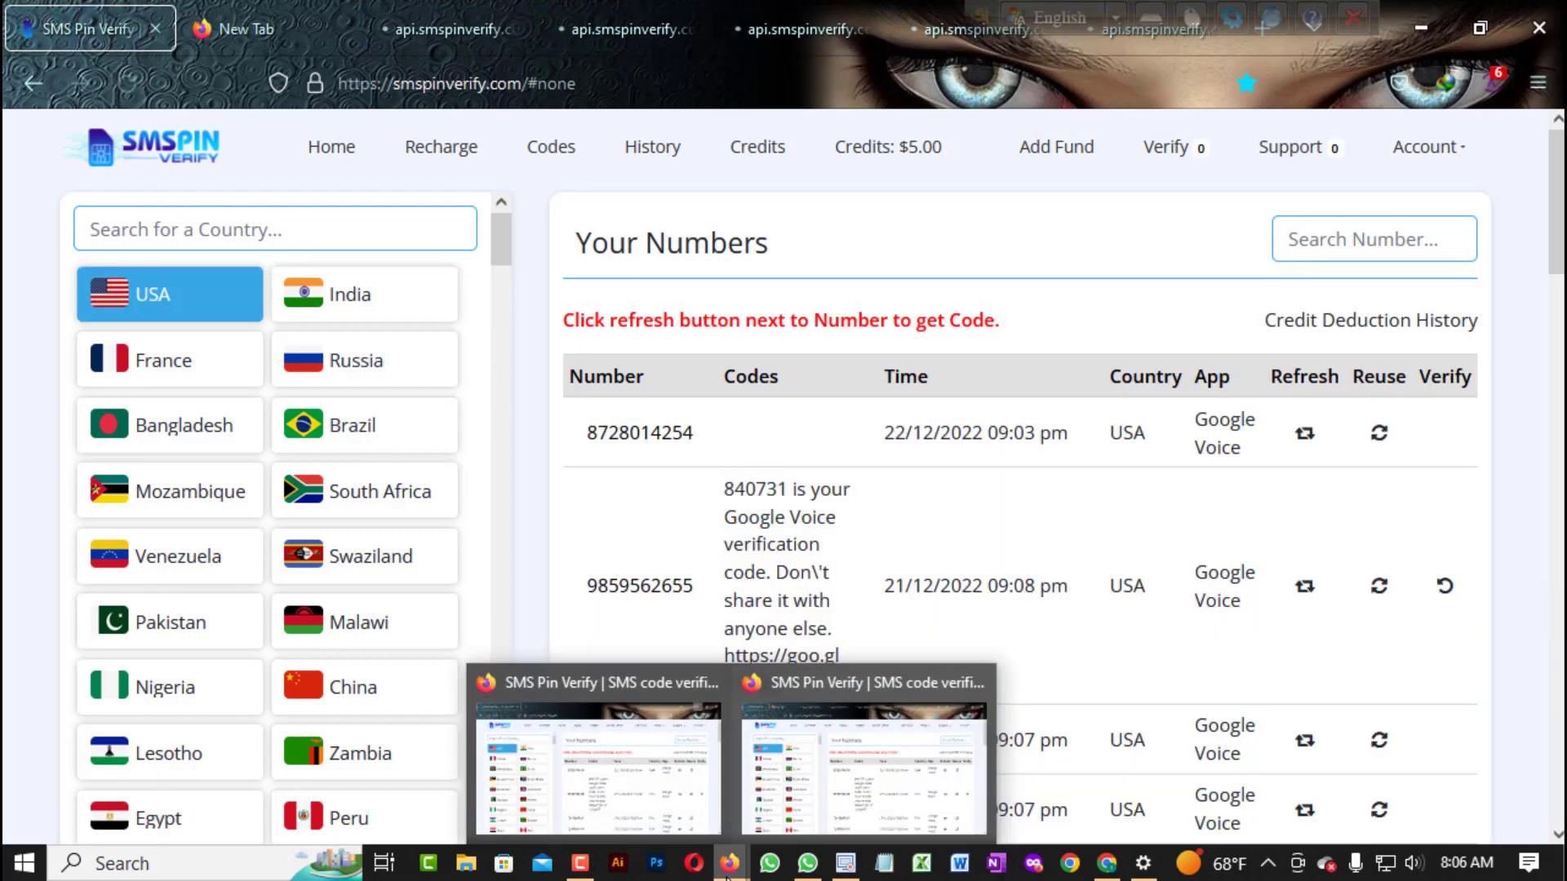
pyautogui.click(650, 830)
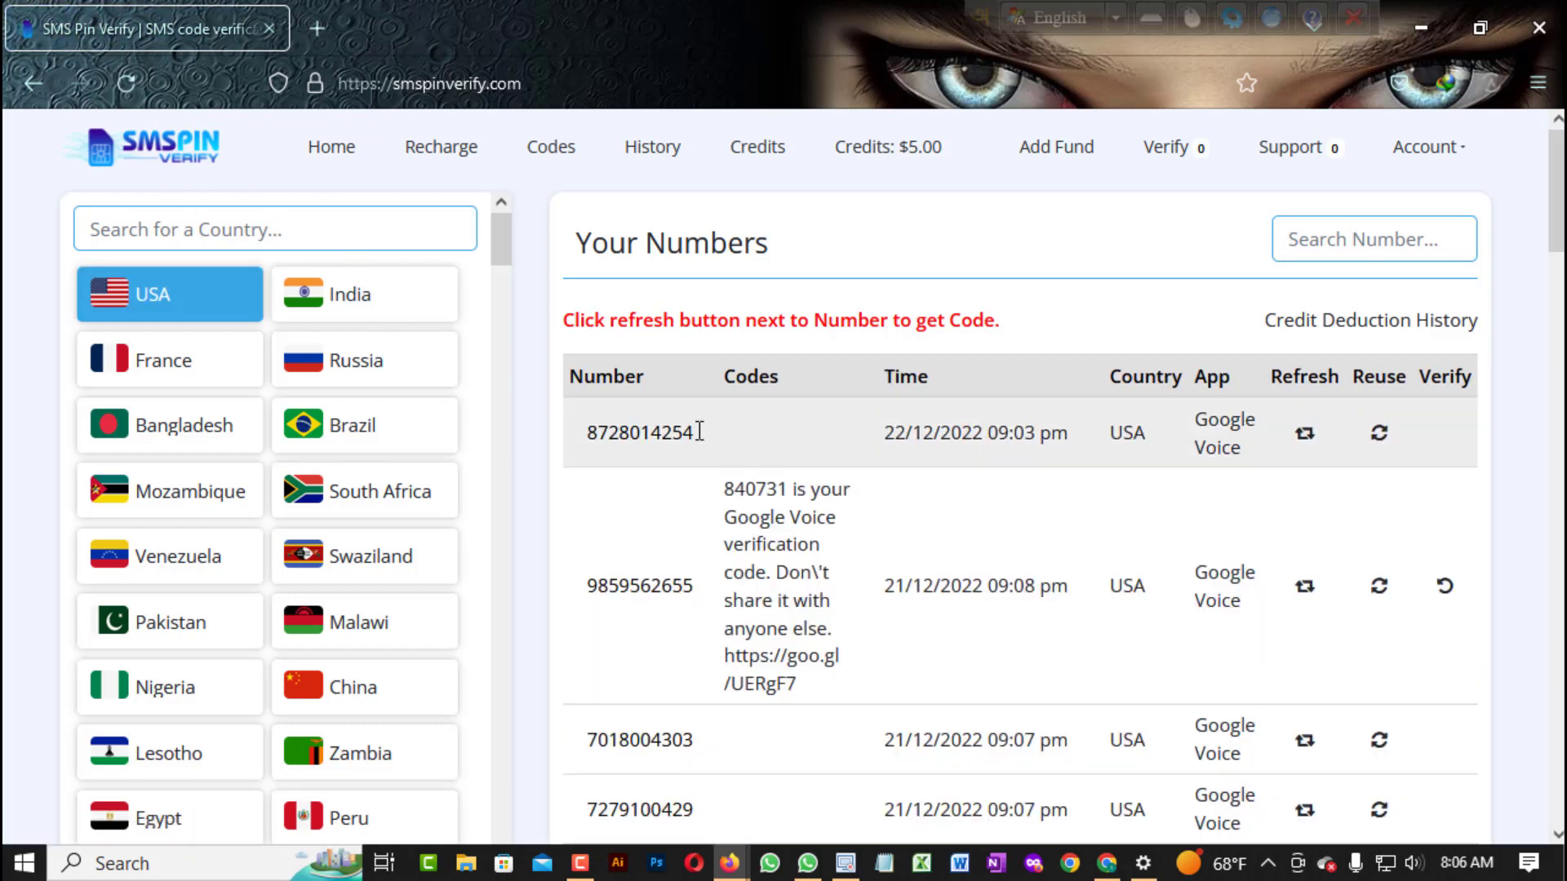
pyautogui.moveTo(700, 432); pyautogui.dragTo(582, 431)
pyautogui.click(735, 435)
pyautogui.click(577, 462)
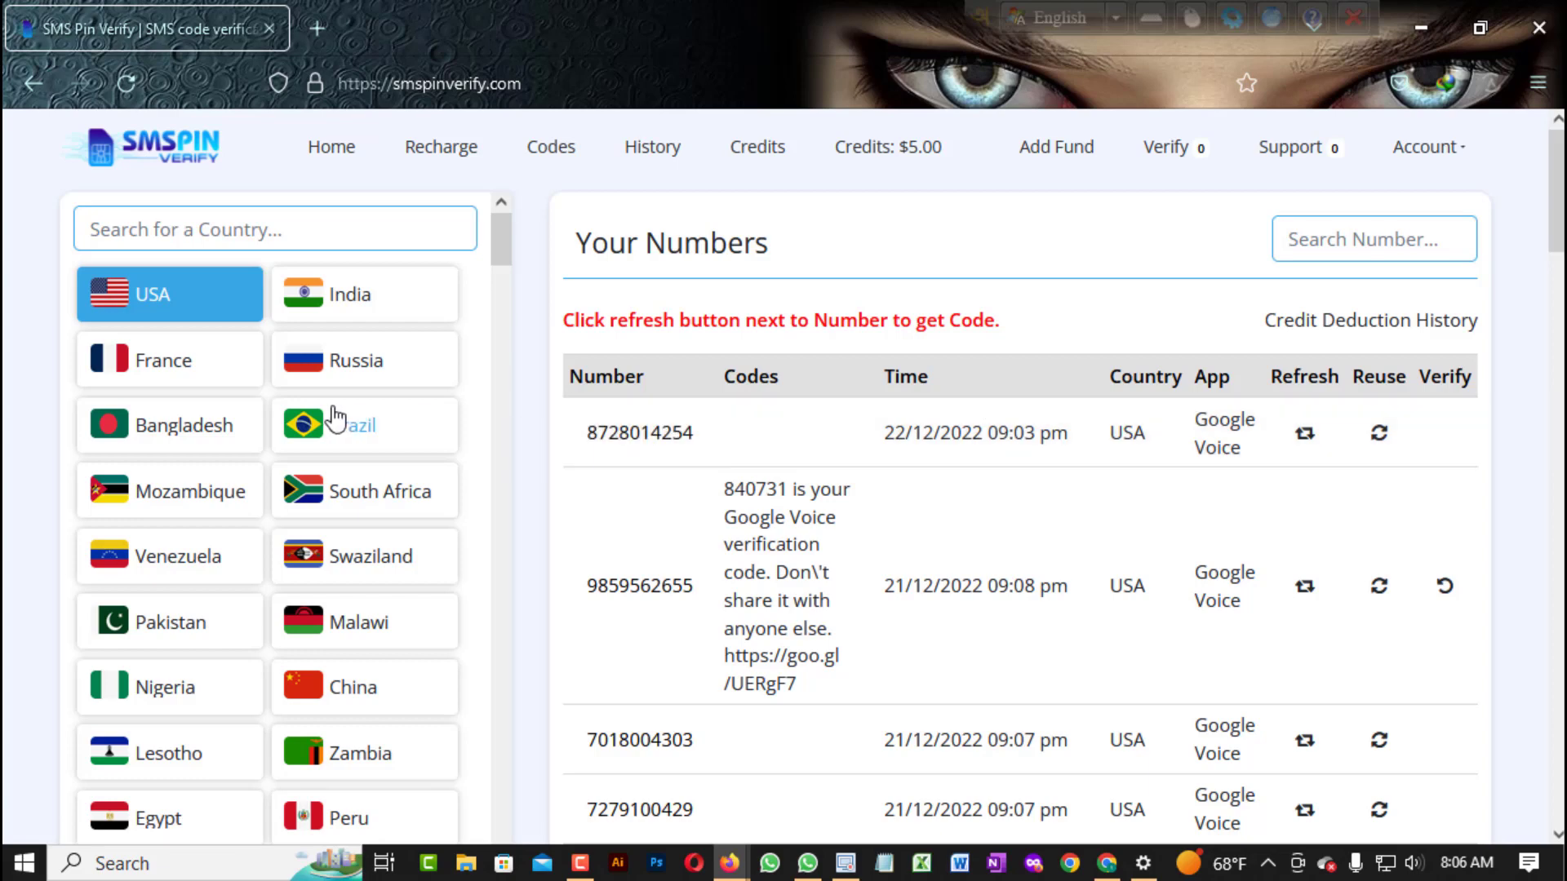
# Look through the entries down to 09:02 pm and highlight the number of the 21/12/2022 09:08 pm entry.
pyautogui.scroll(-5, 947, 734)
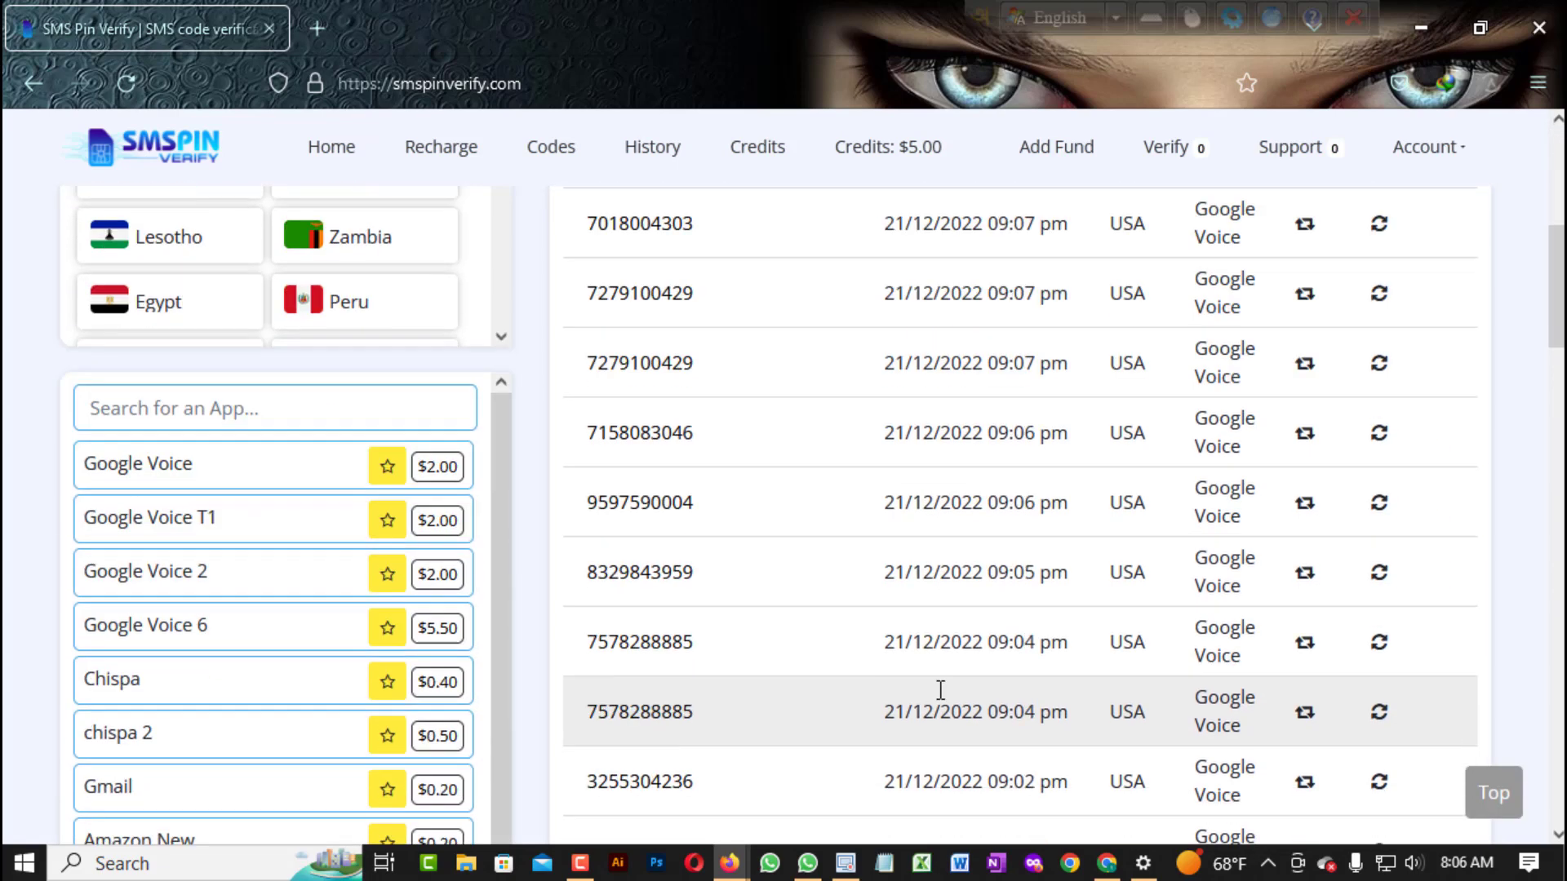
pyautogui.scroll(5, 938, 640)
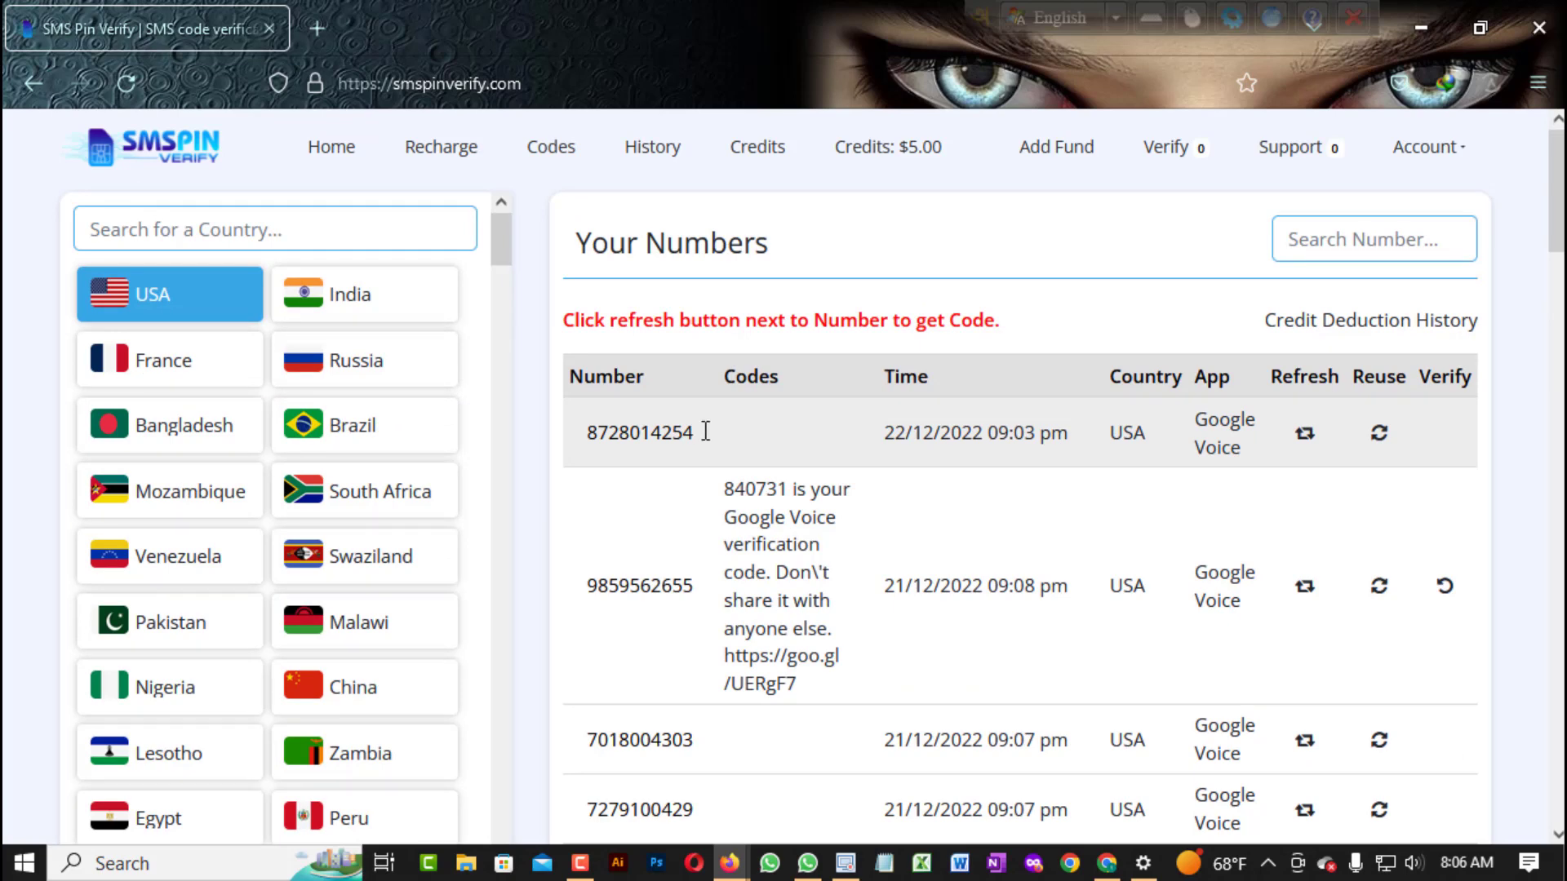
pyautogui.doubleClick(640, 586)
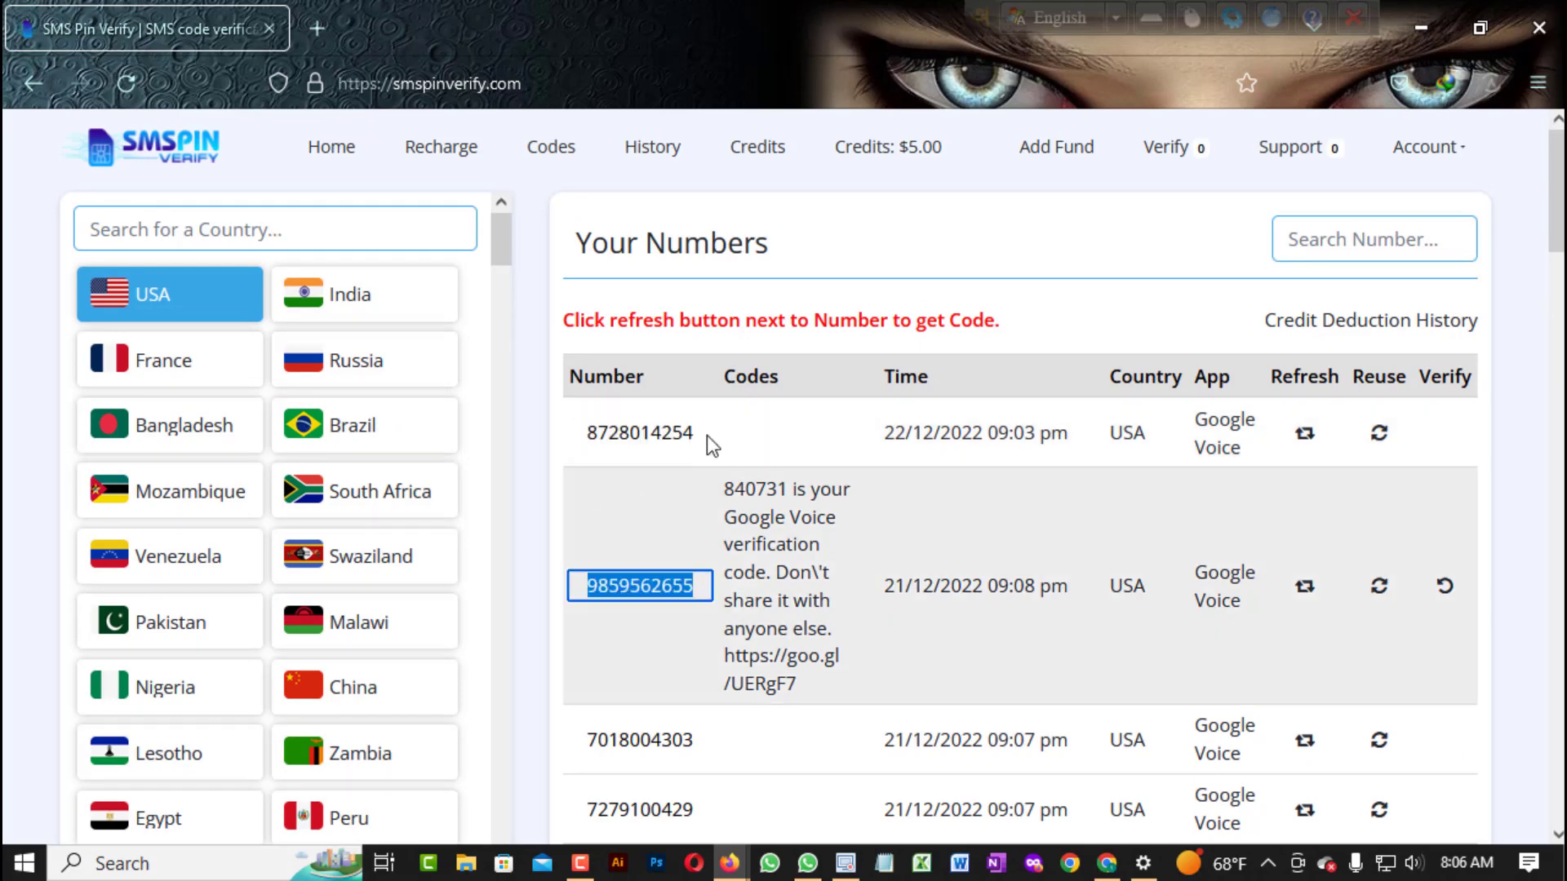
# Switch to Chrome and look through the Tech to Earn channel's recent videos, previewing the Google Voice dollar-loading video.
pyautogui.click(1107, 865)
pyautogui.moveTo(776, 547)
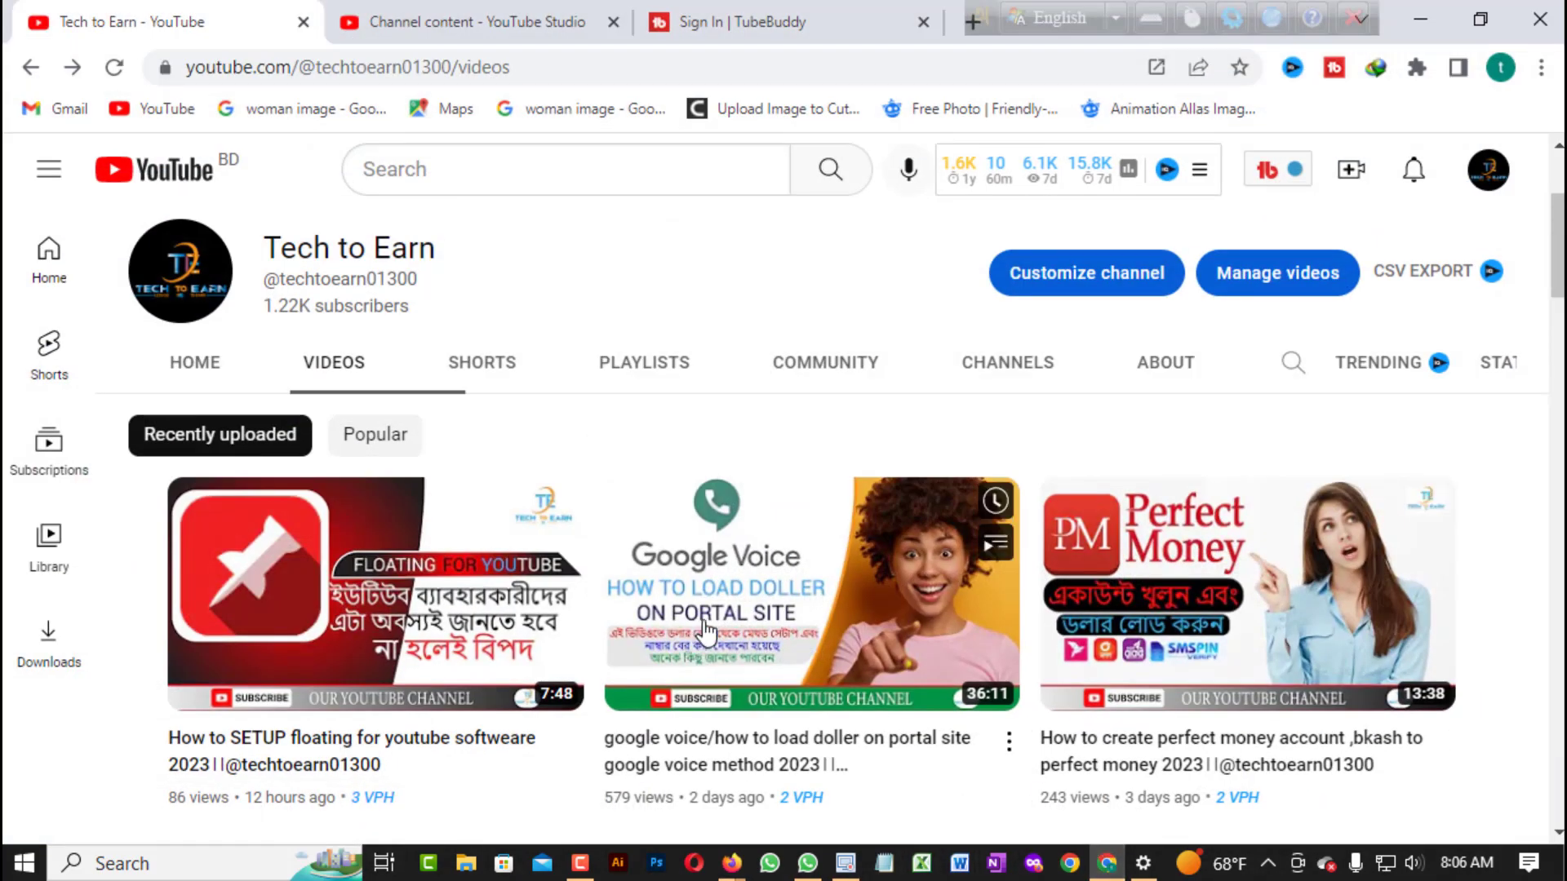
pyautogui.scroll(-2, 777, 547)
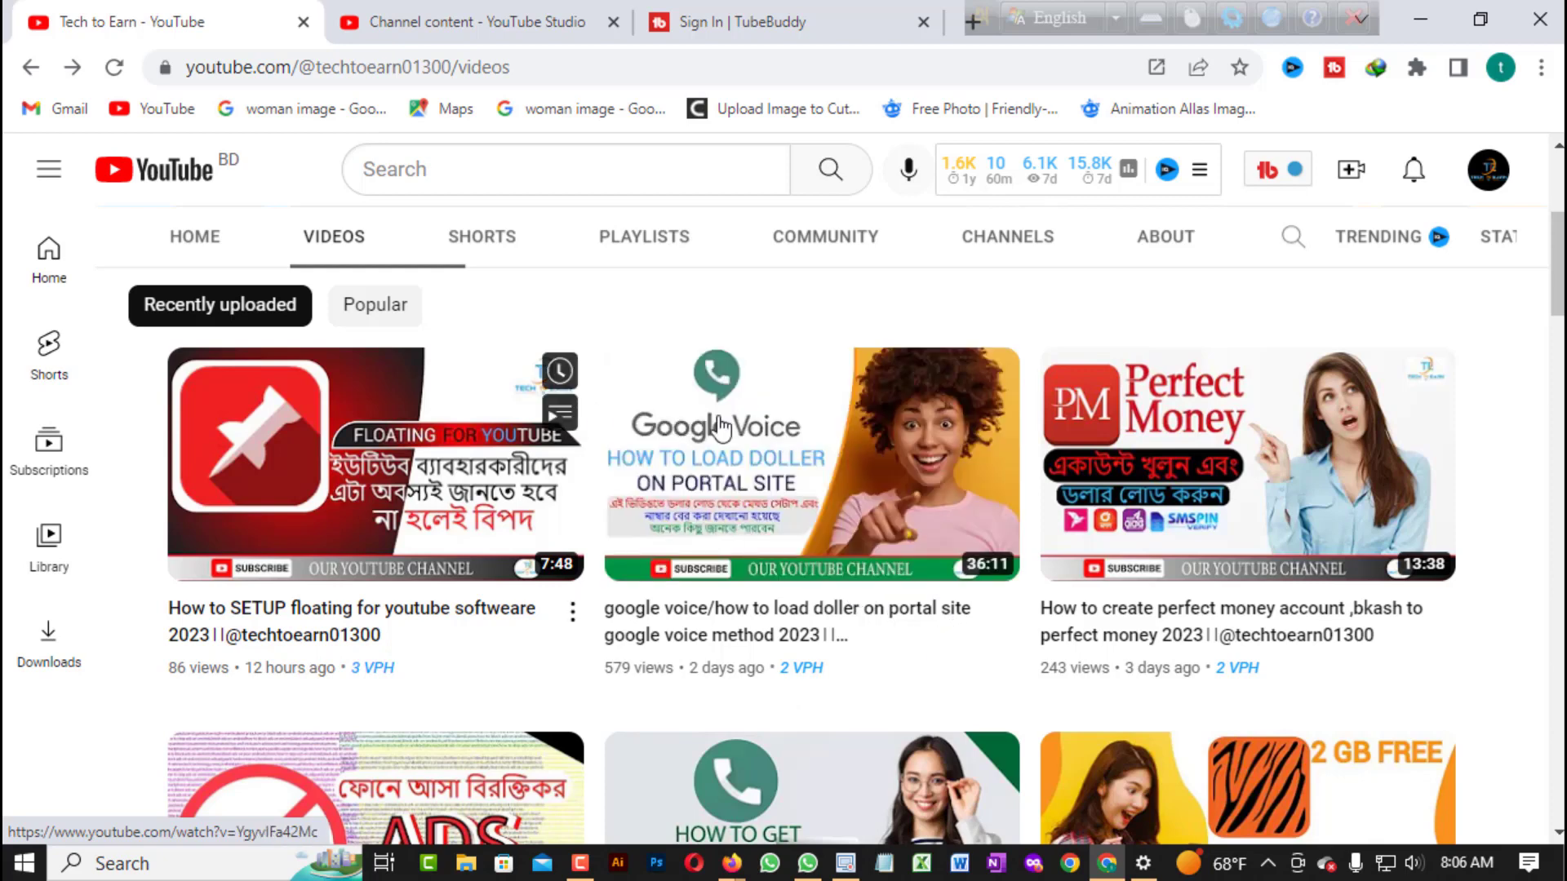
pyautogui.moveTo(902, 510)
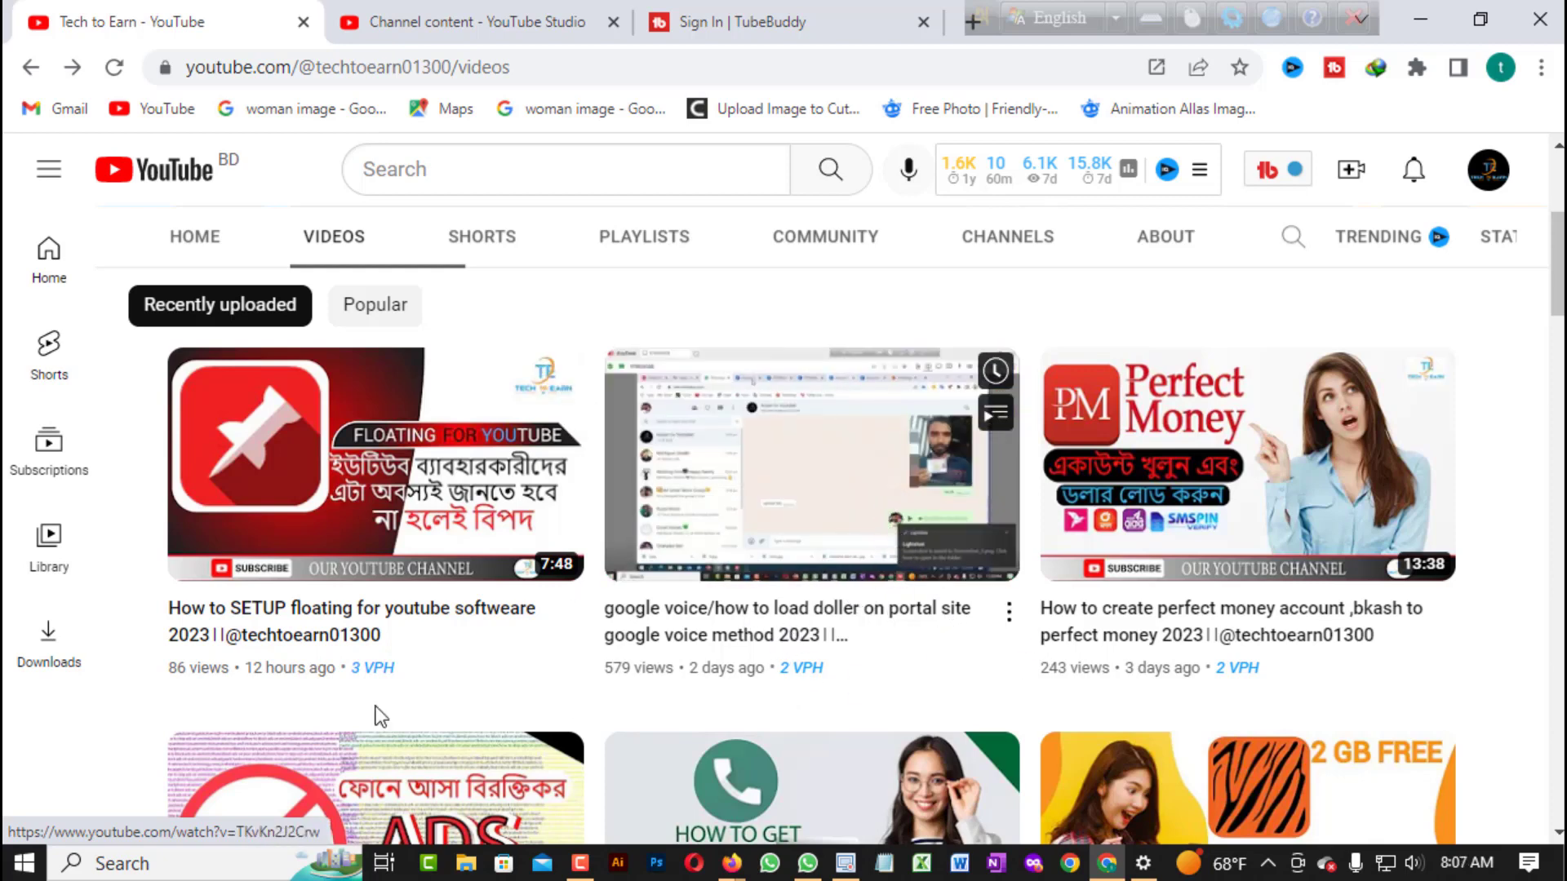
pyautogui.scroll(-3, 381, 717)
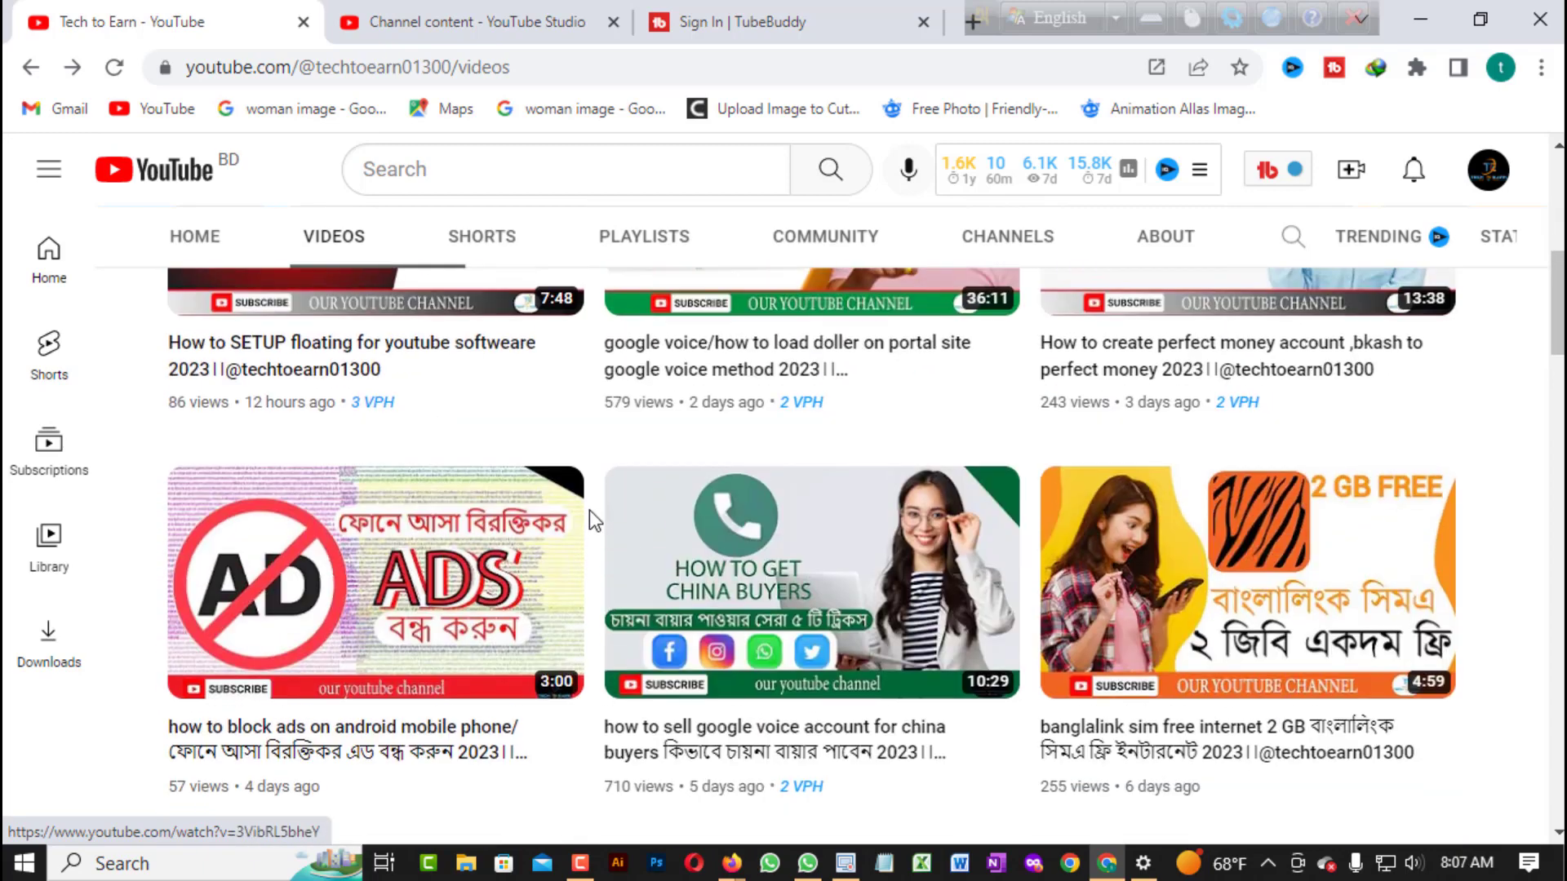
pyautogui.scroll(5, 589, 520)
pyautogui.moveTo(757, 584)
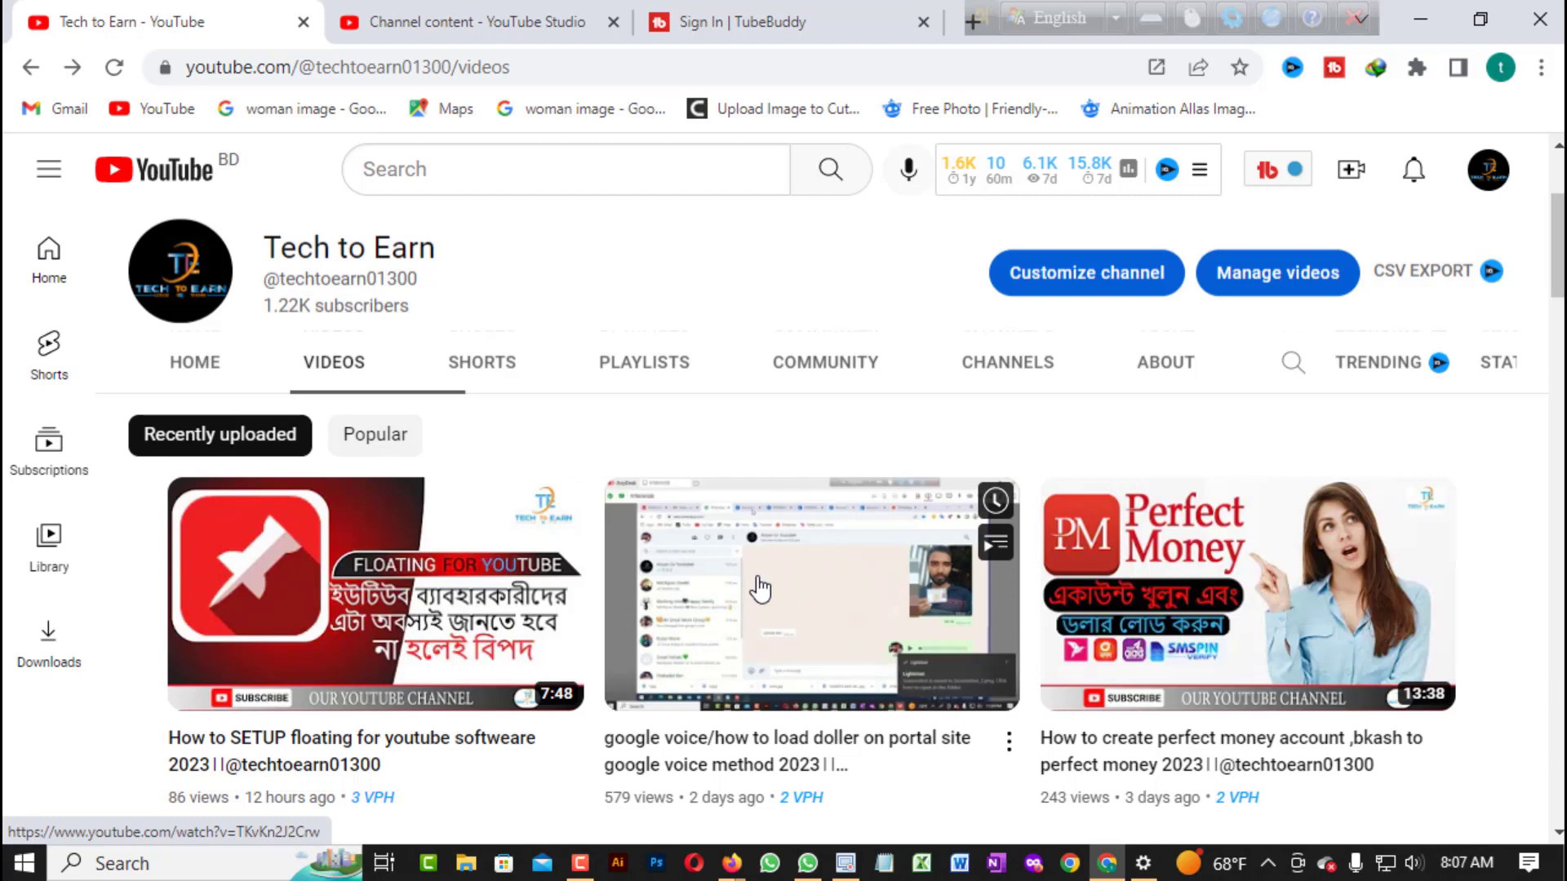
pyautogui.scroll(-2, 759, 587)
pyautogui.moveTo(1042, 485)
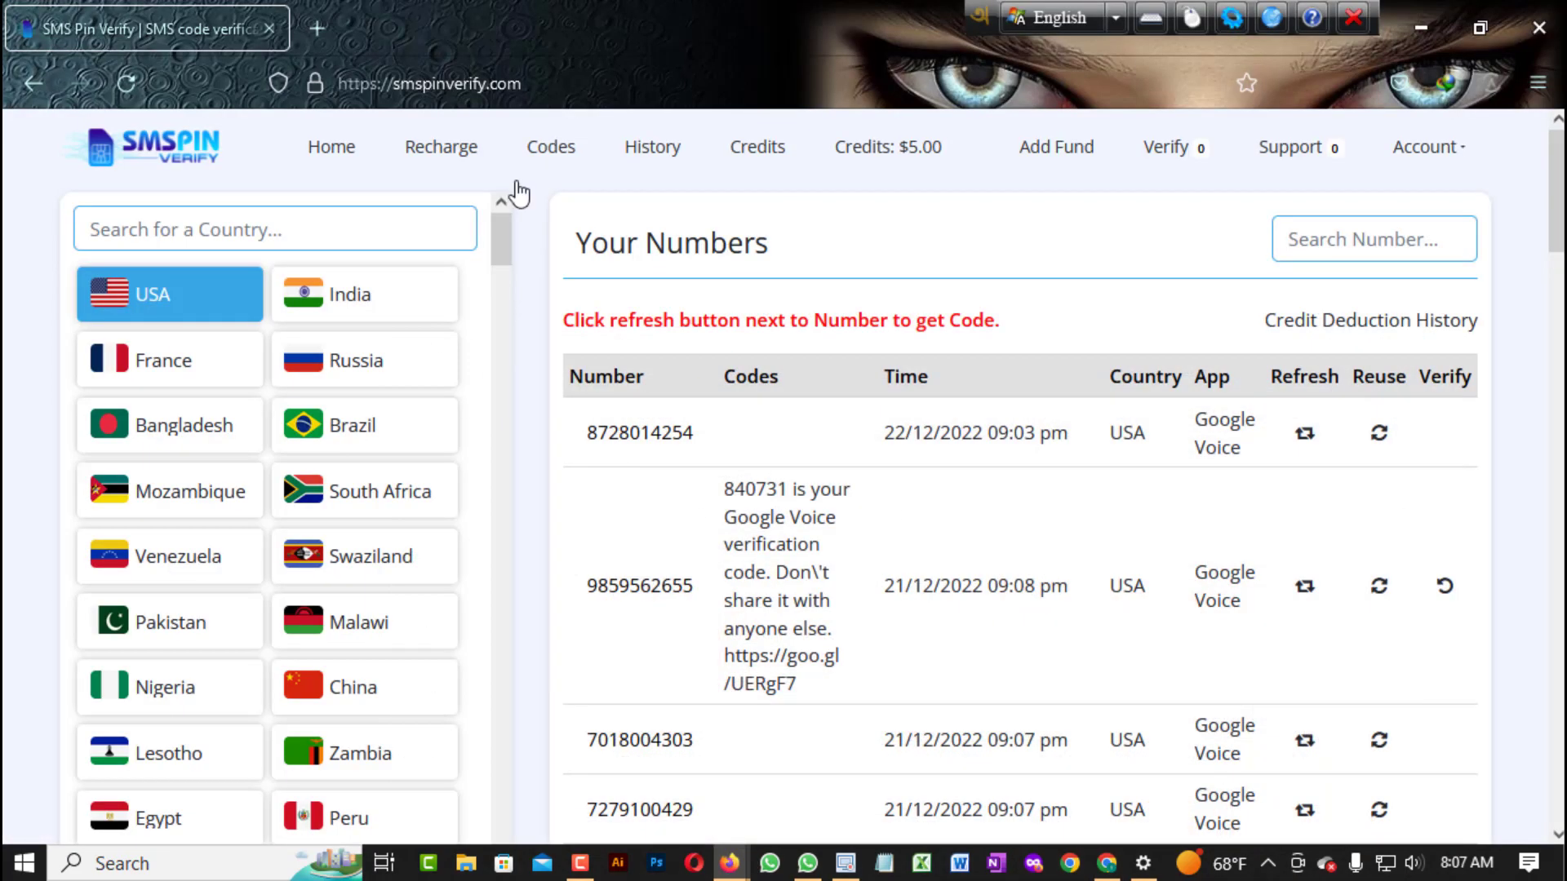
# Return to the Firefox window with the API link tabs and reload its Your Numbers page.
pyautogui.click(1421, 19)
pyautogui.click(124, 82)
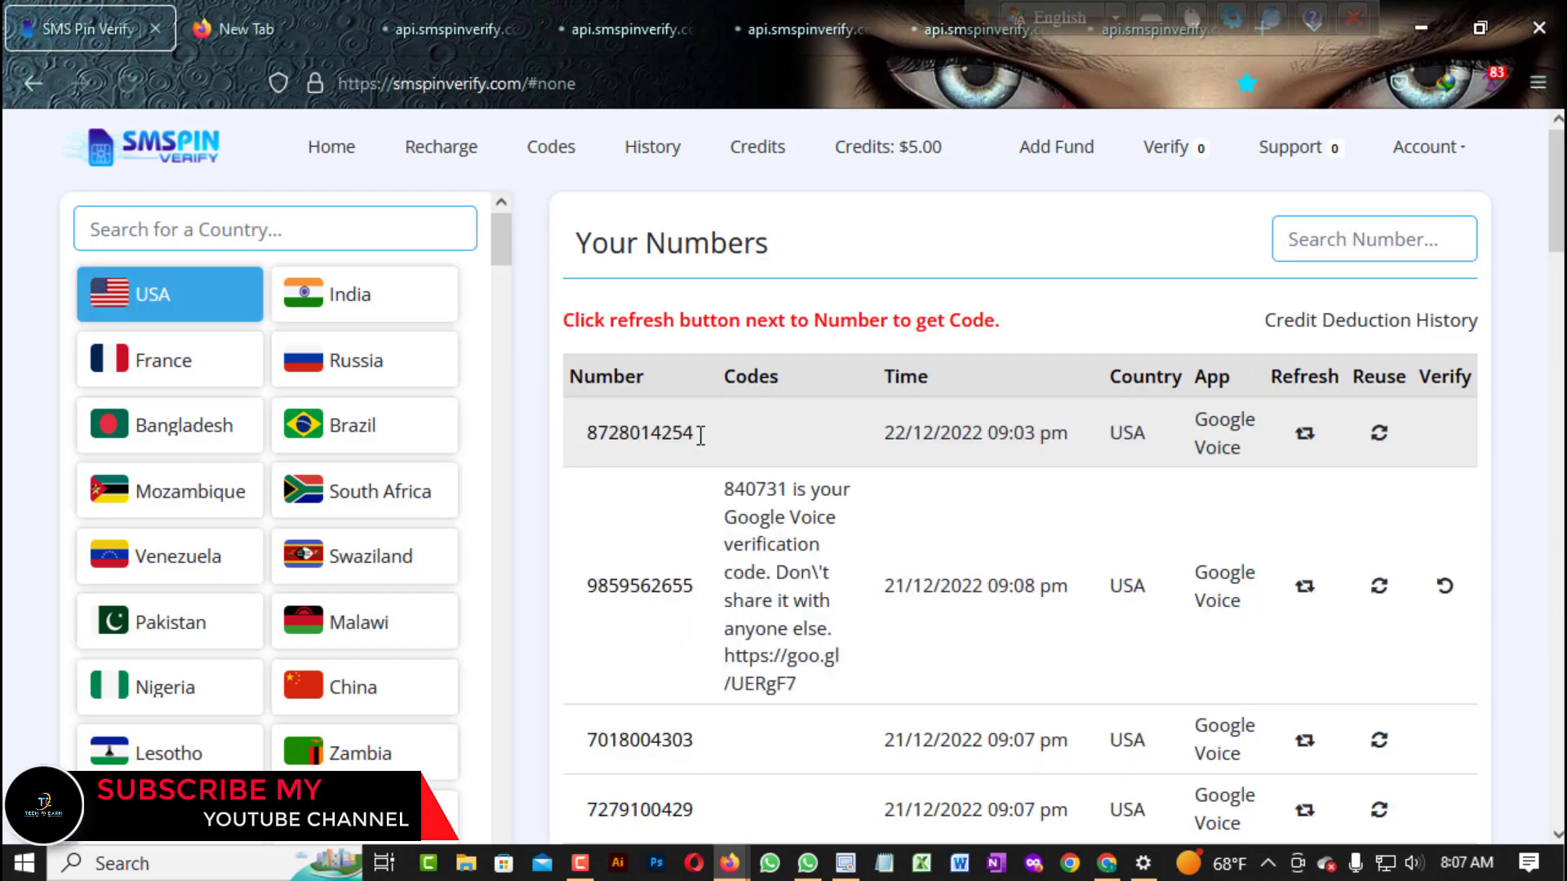
# Highlight the number of the 22/12/2022 09:03 pm entry and set the page's Tab Auto Refresh interval to 0 seconds.
pyautogui.doubleClick(699, 437)
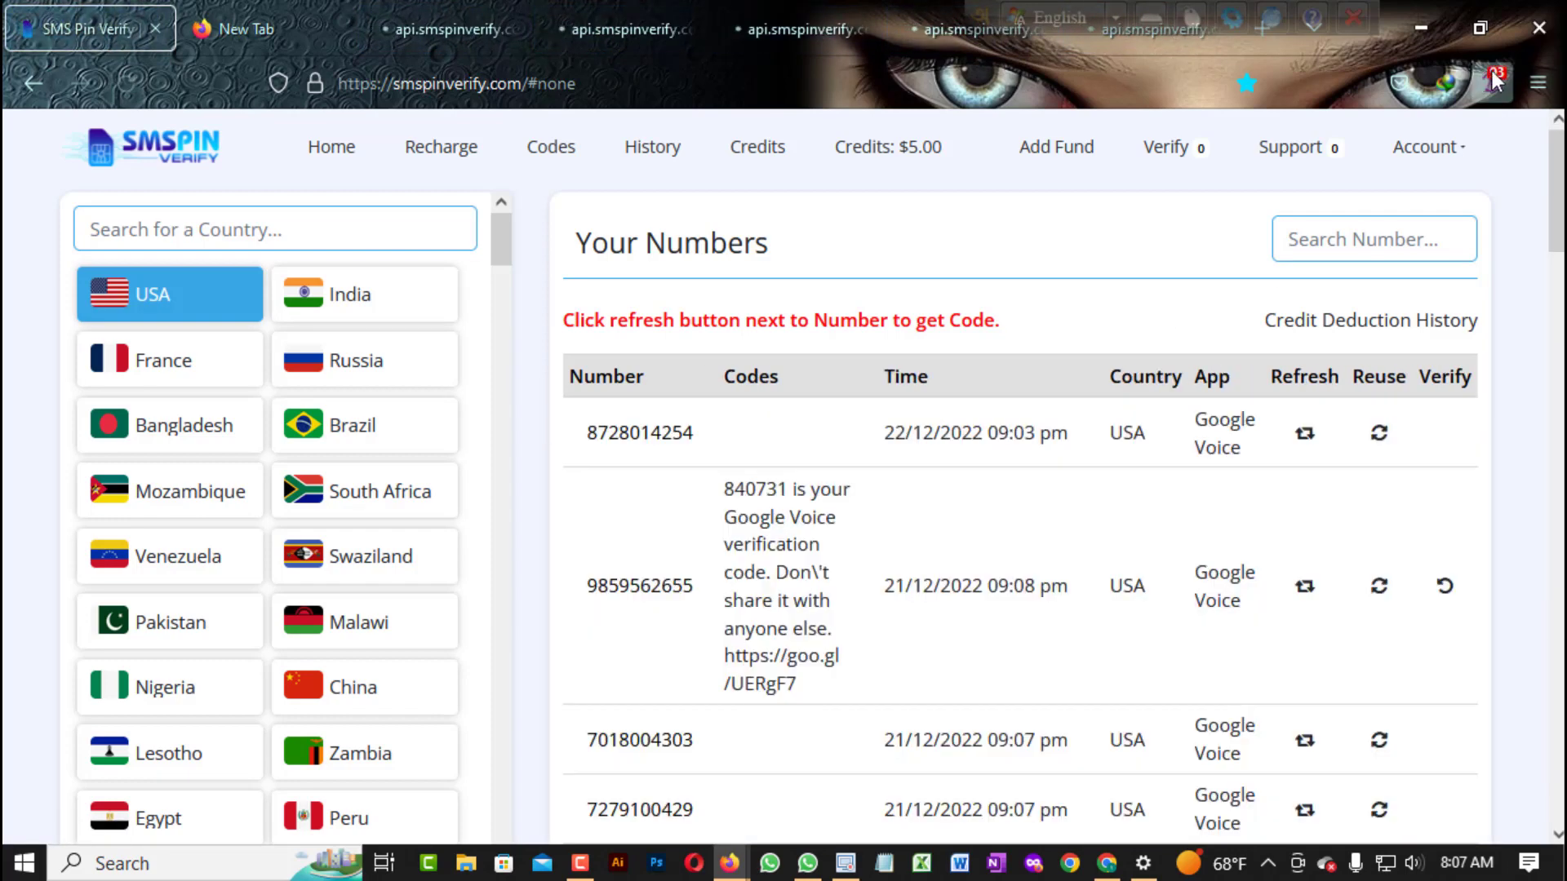
pyautogui.click(1493, 79)
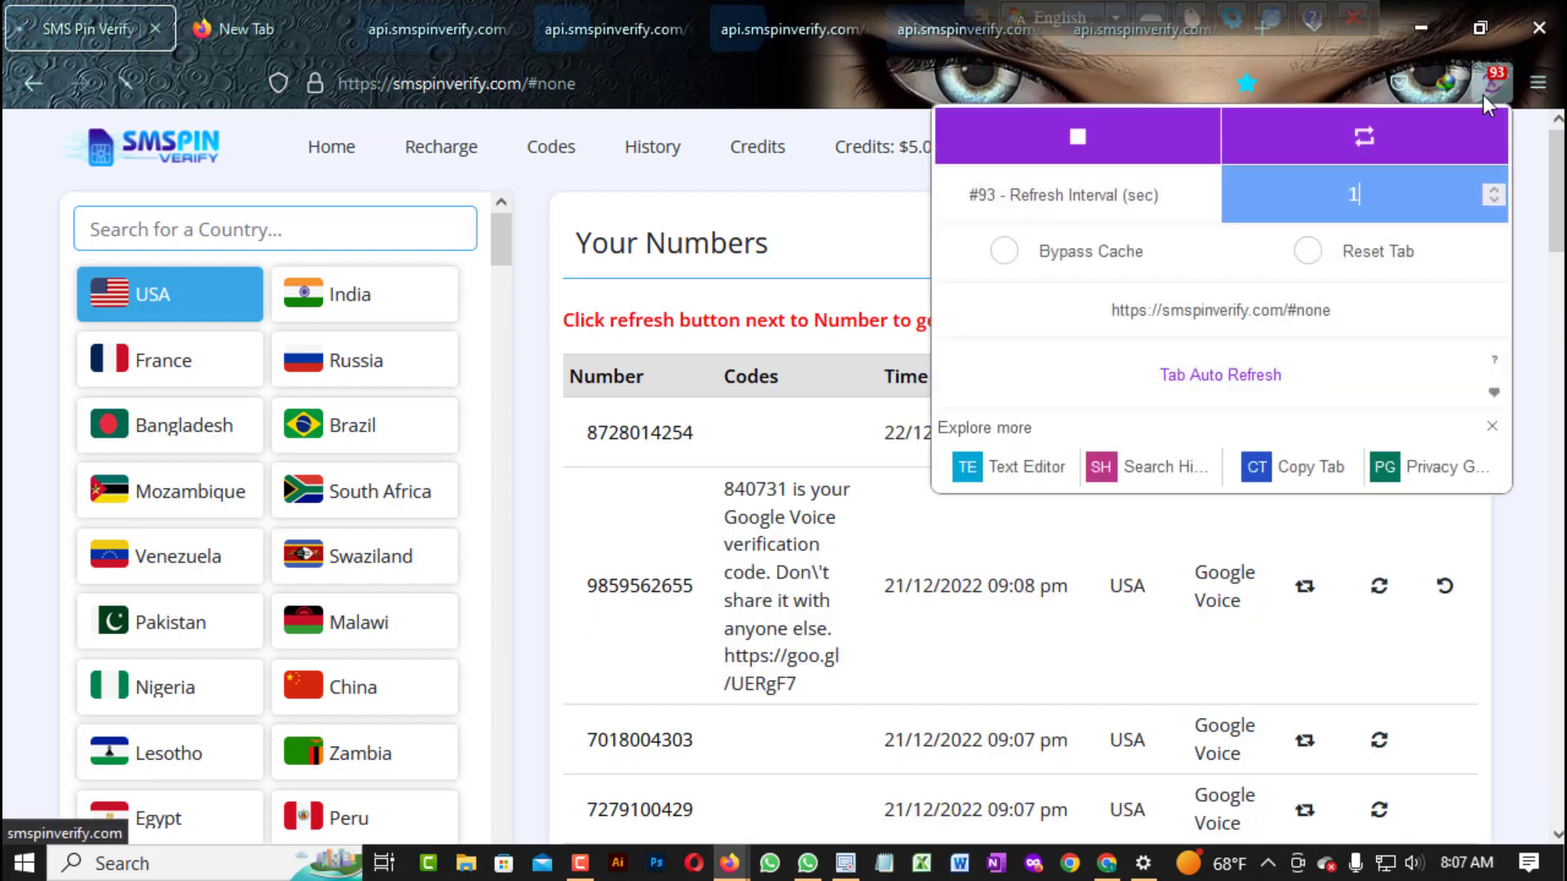
pyautogui.press('BackSpace')
pyautogui.write('0')
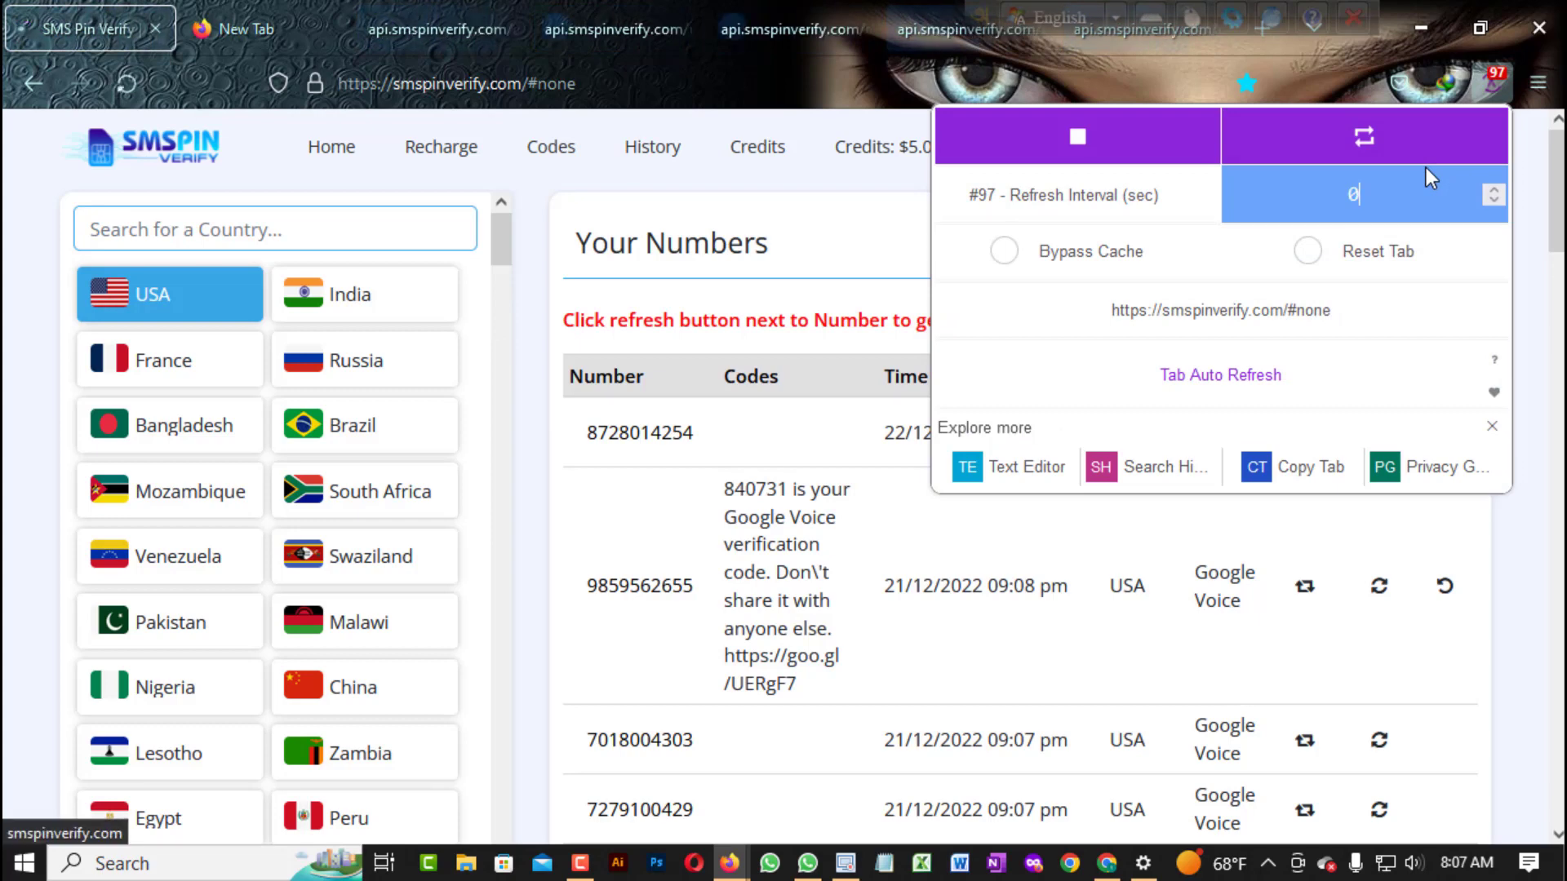
pyautogui.click(831, 220)
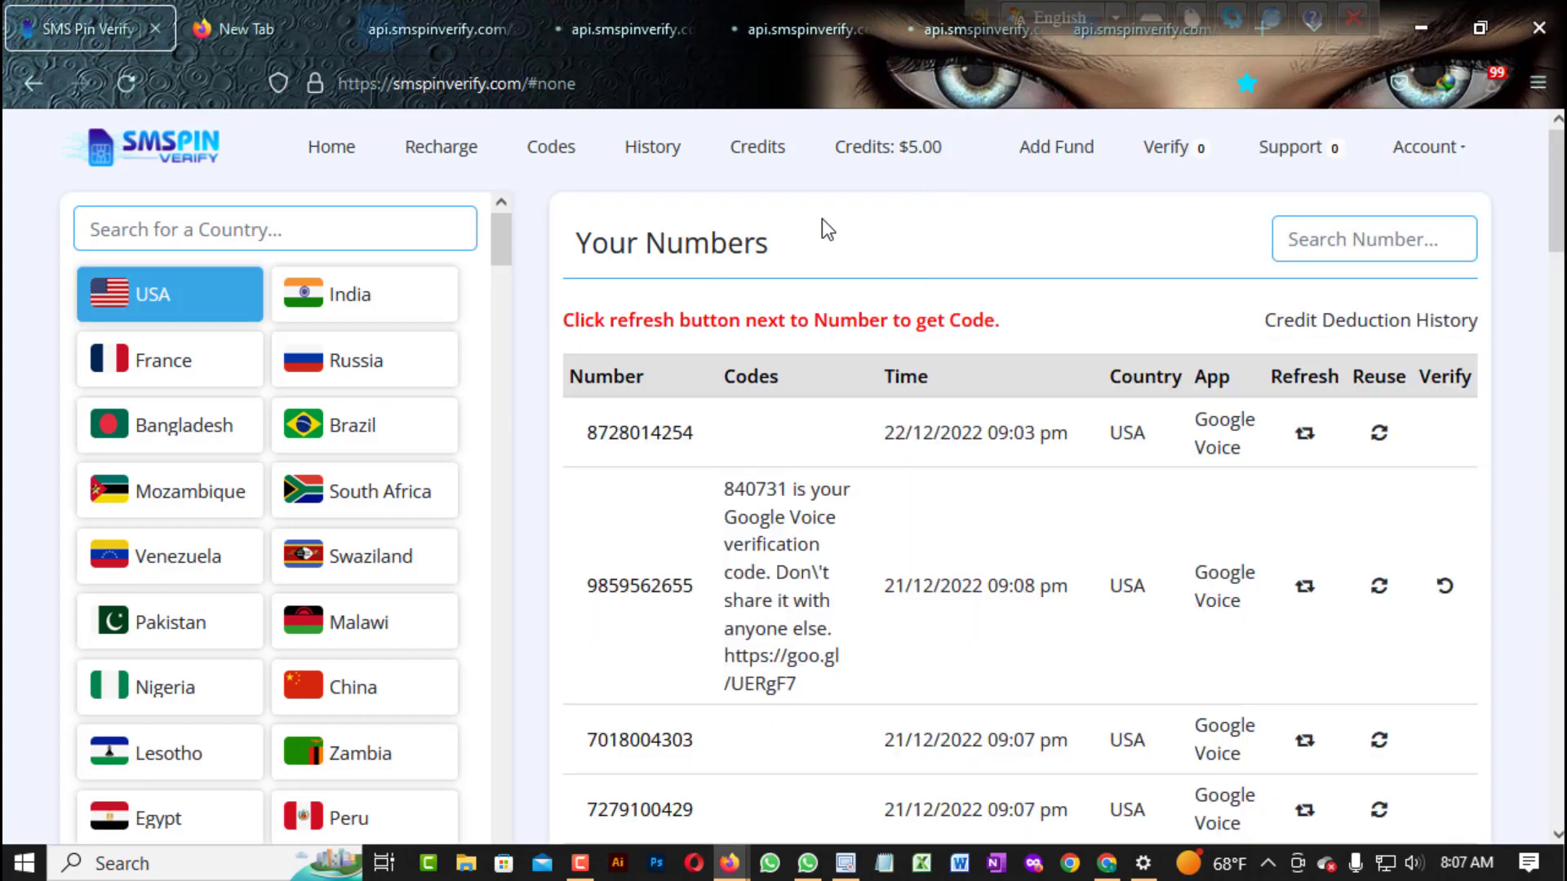
# Close the Firefox window with the API link tabs and refresh the Windows desktop three times.
pyautogui.click(1538, 27)
pyautogui.rightClick(817, 330)
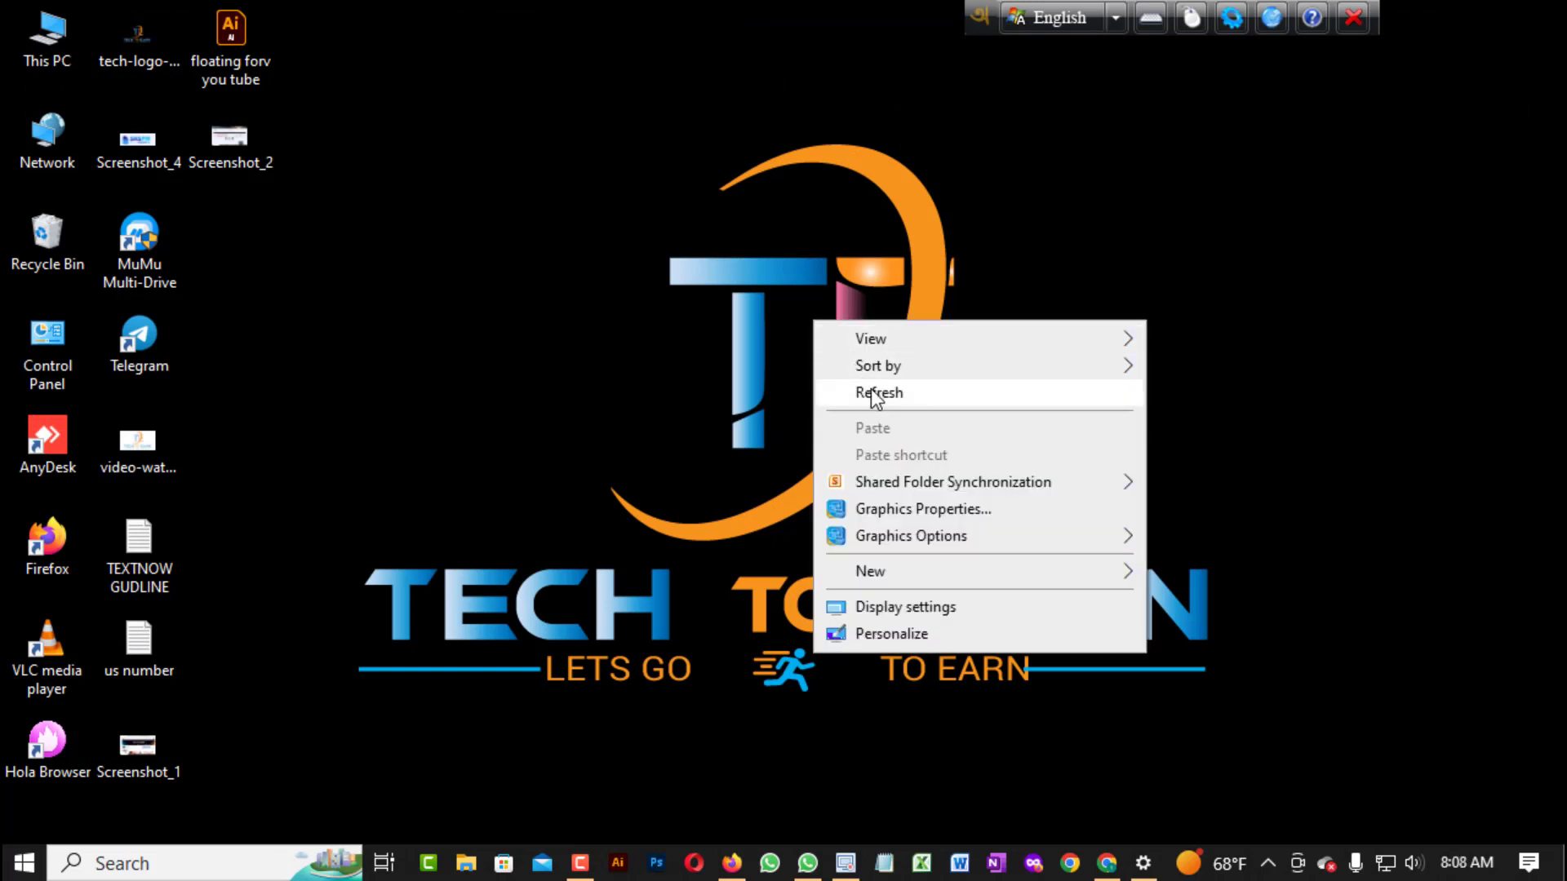
pyautogui.click(869, 393)
pyautogui.rightClick(671, 205)
pyautogui.click(770, 282)
pyautogui.rightClick(682, 215)
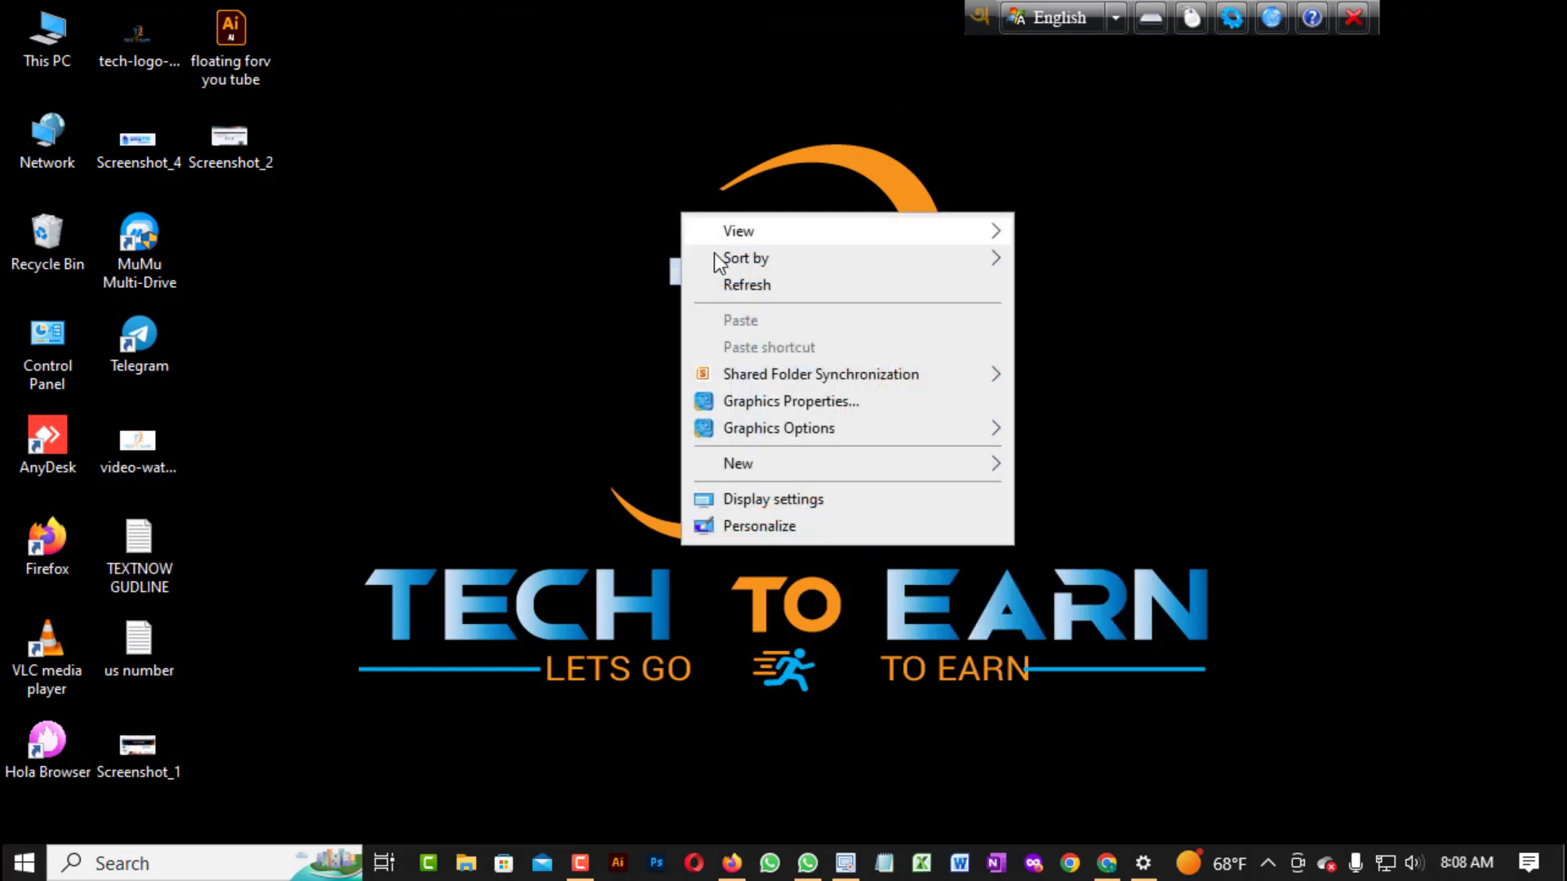
pyautogui.click(743, 283)
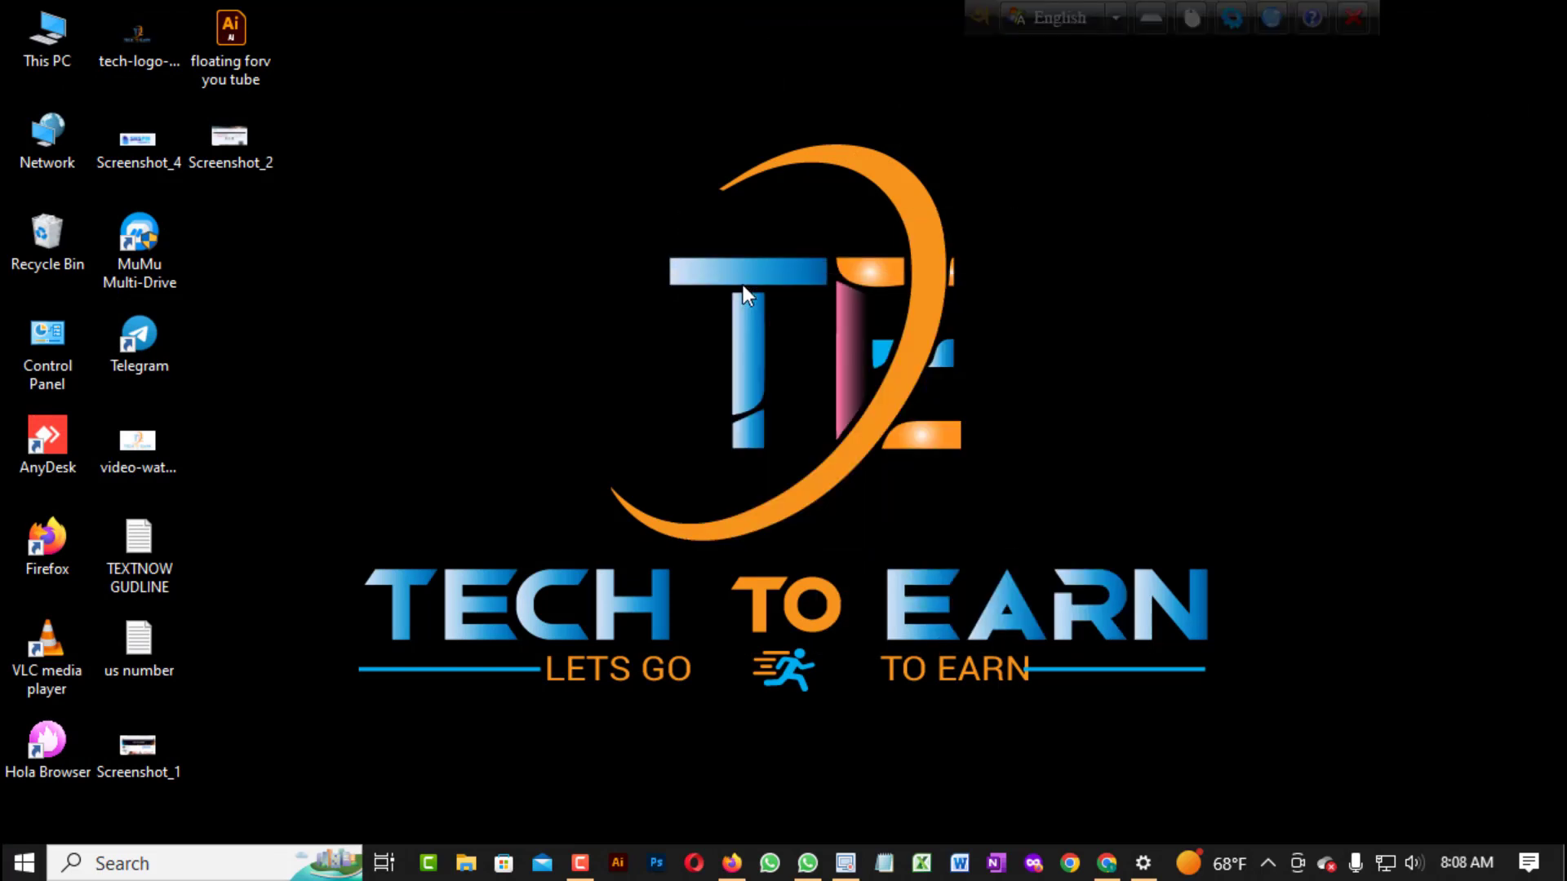